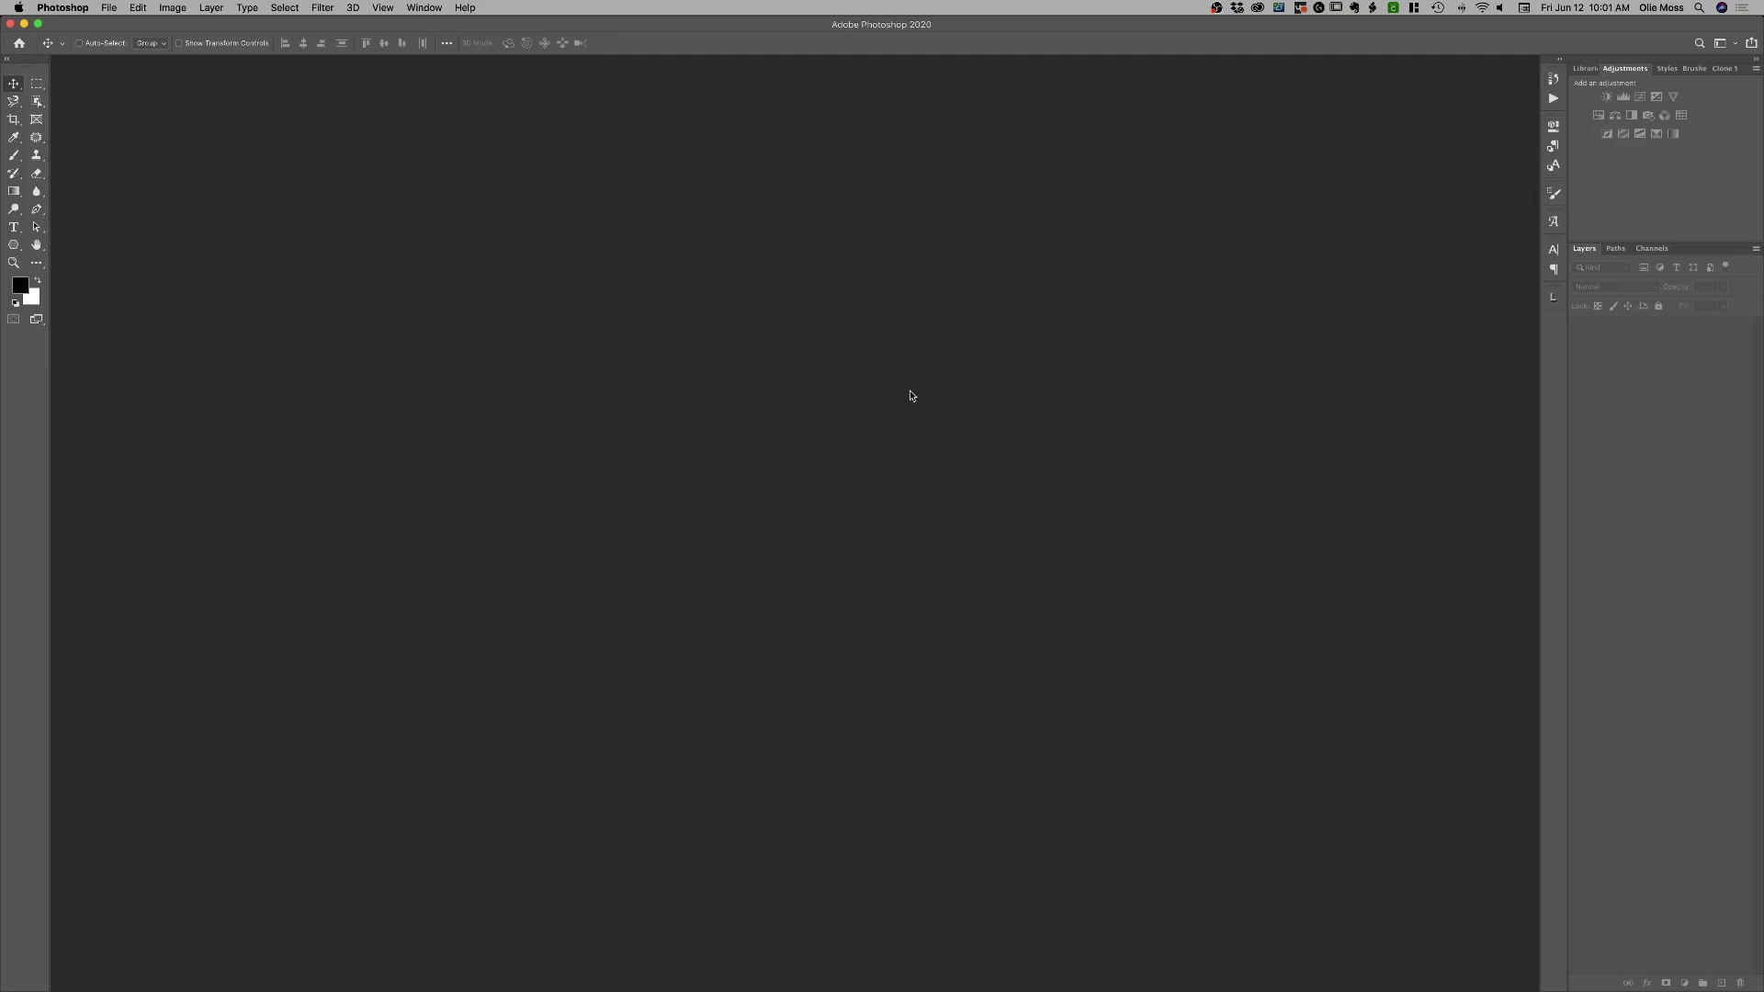
key(ctrl+Left)
key(ctrl+Right)
key(ctrl+Left)
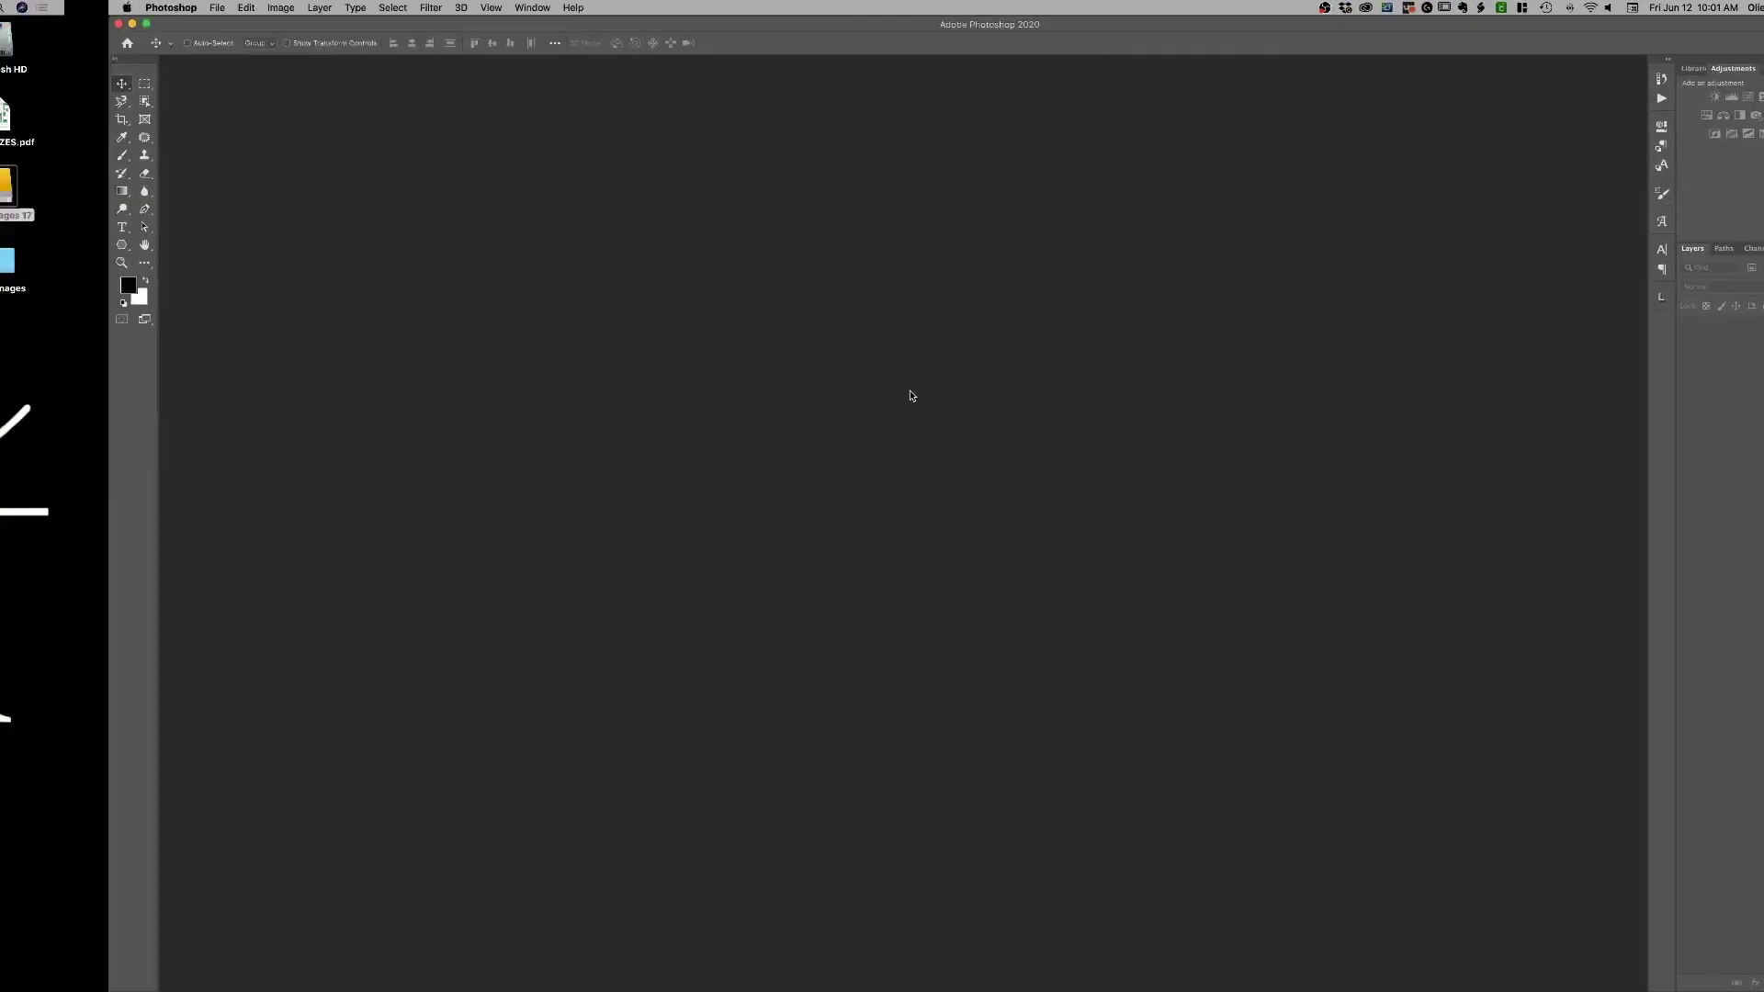
key(ctrl+Right)
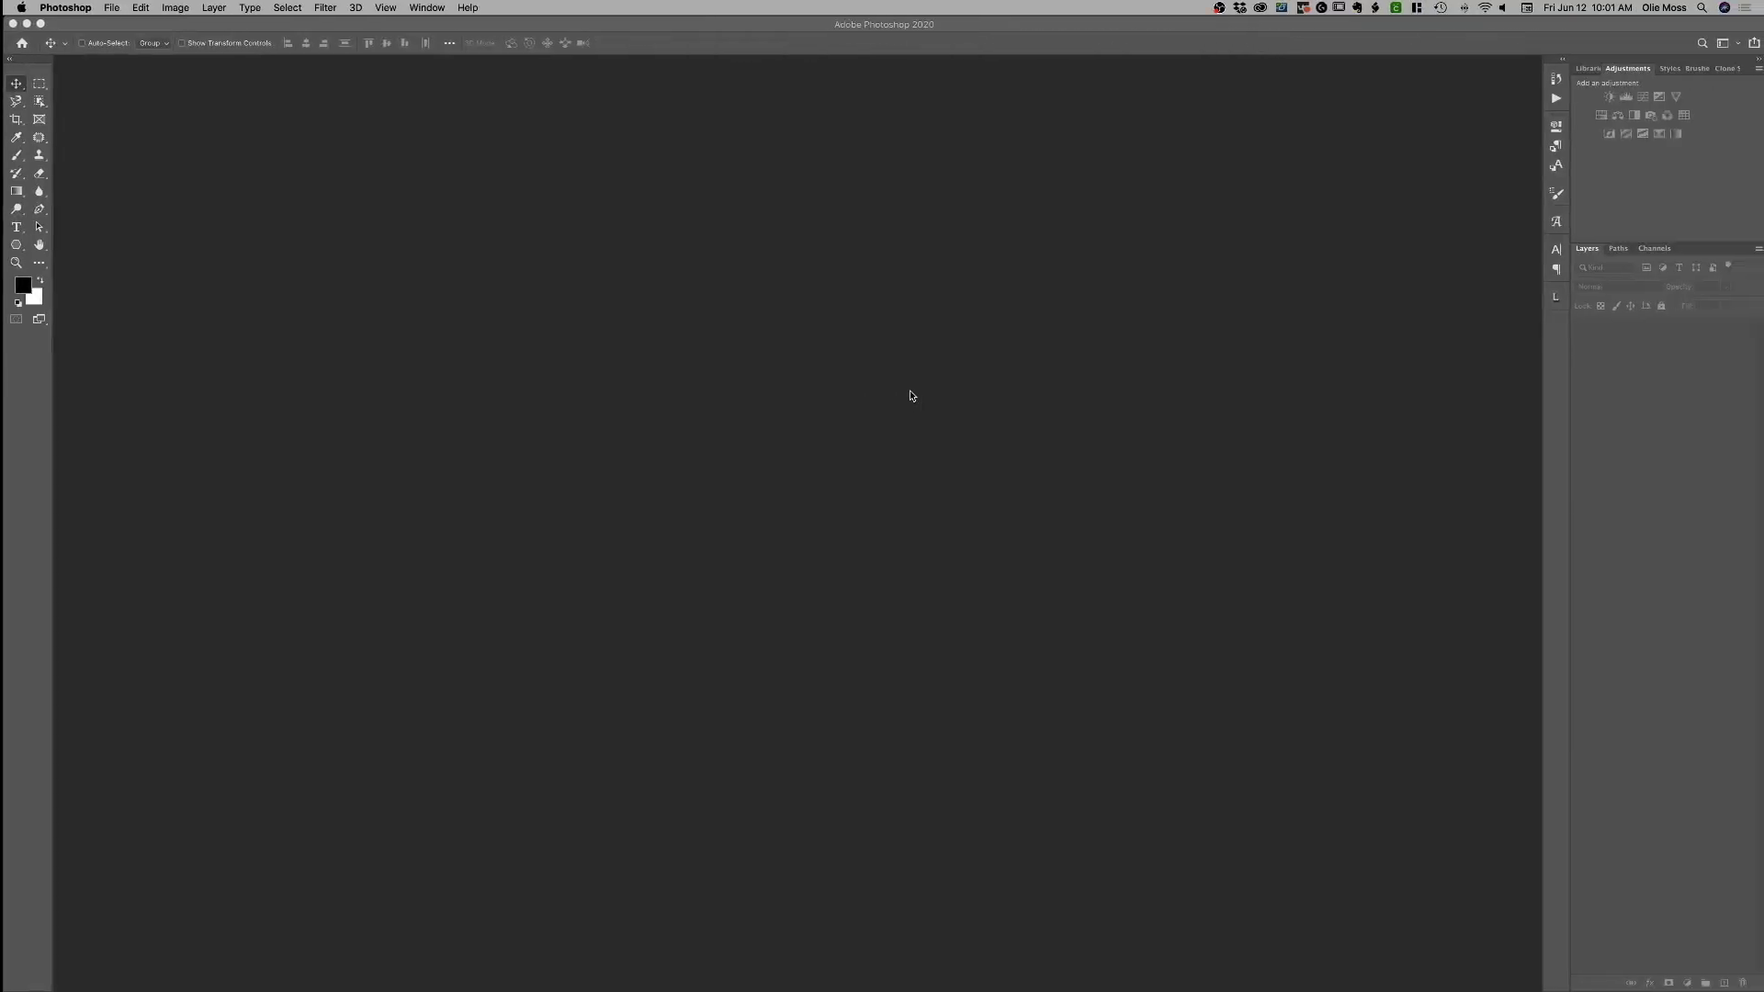
key(ctrl+Left)
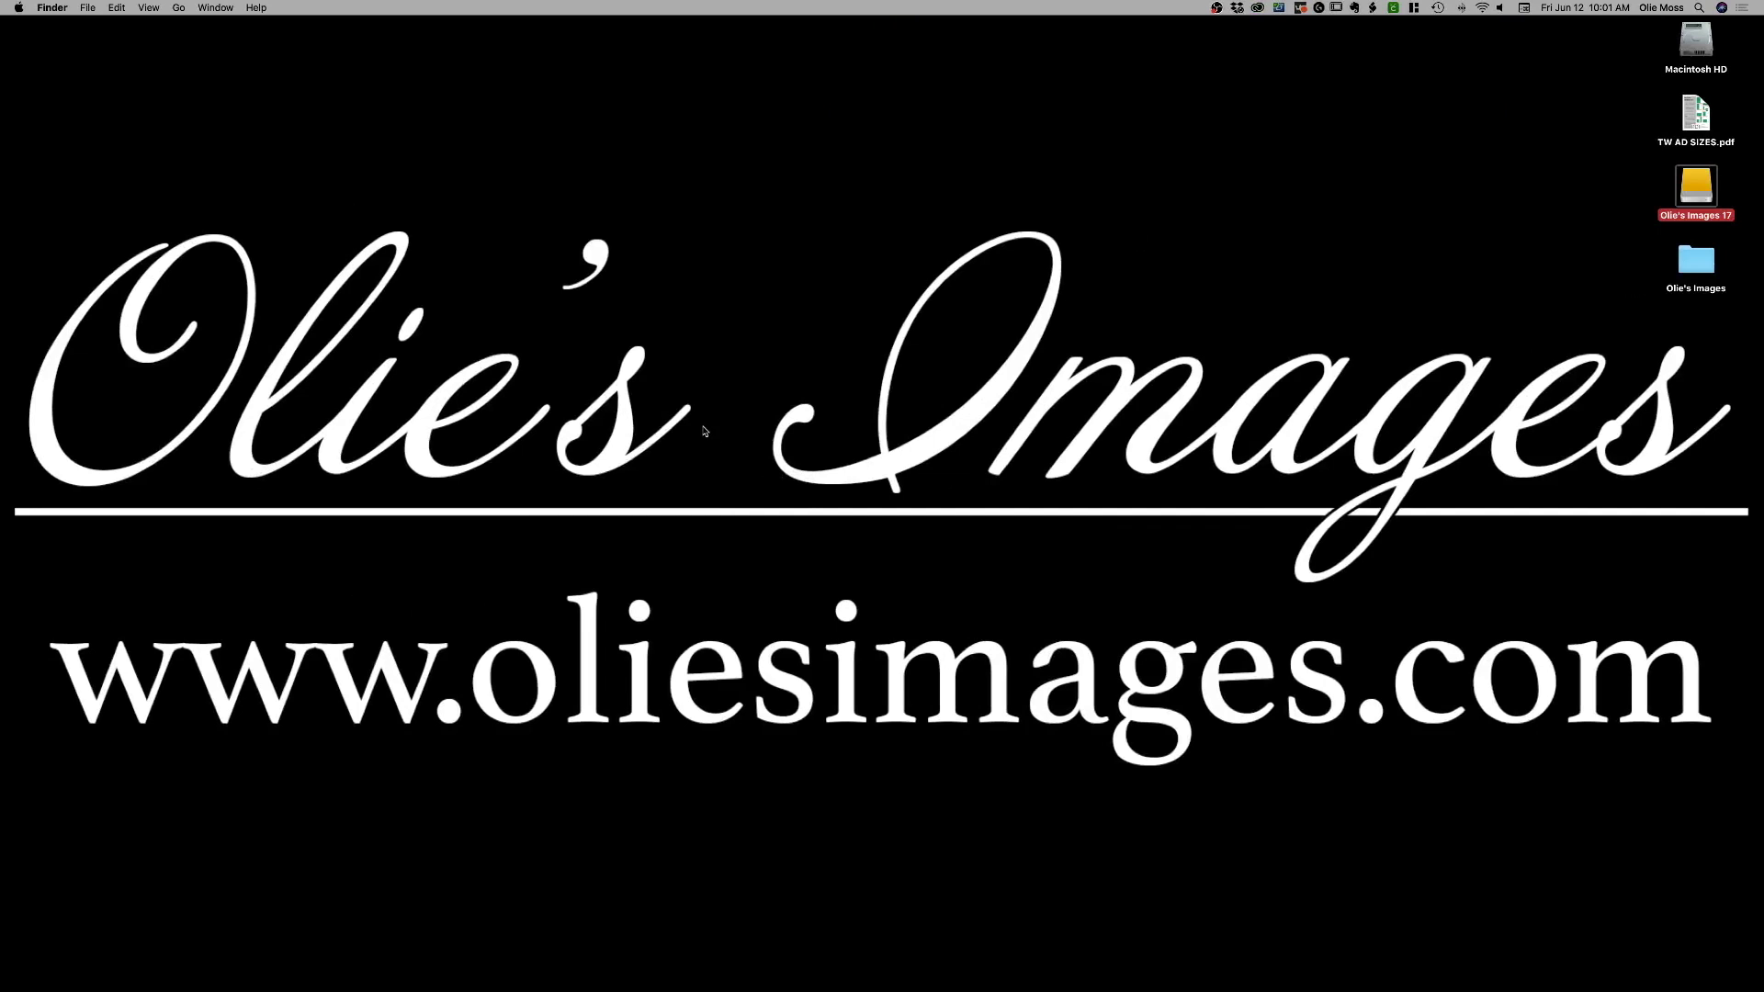
key(ctrl+Right)
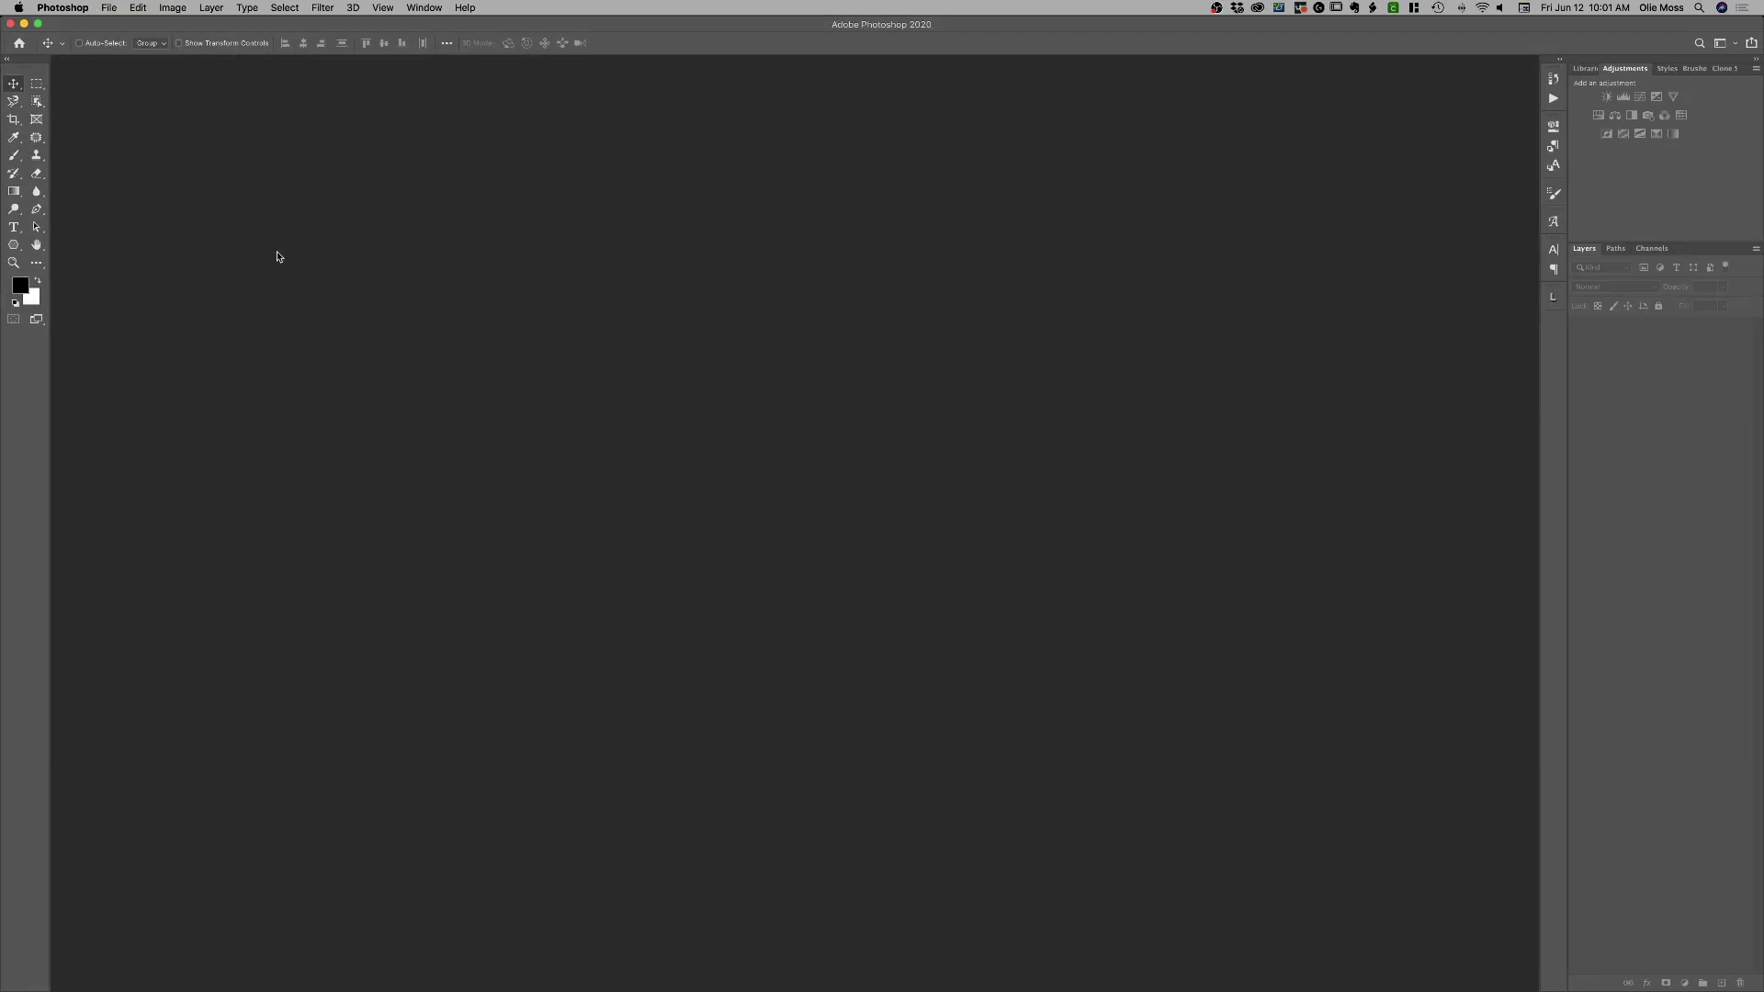
Open the Image Processor script for batch processing images.
click(108, 9)
mouse_move(145, 336)
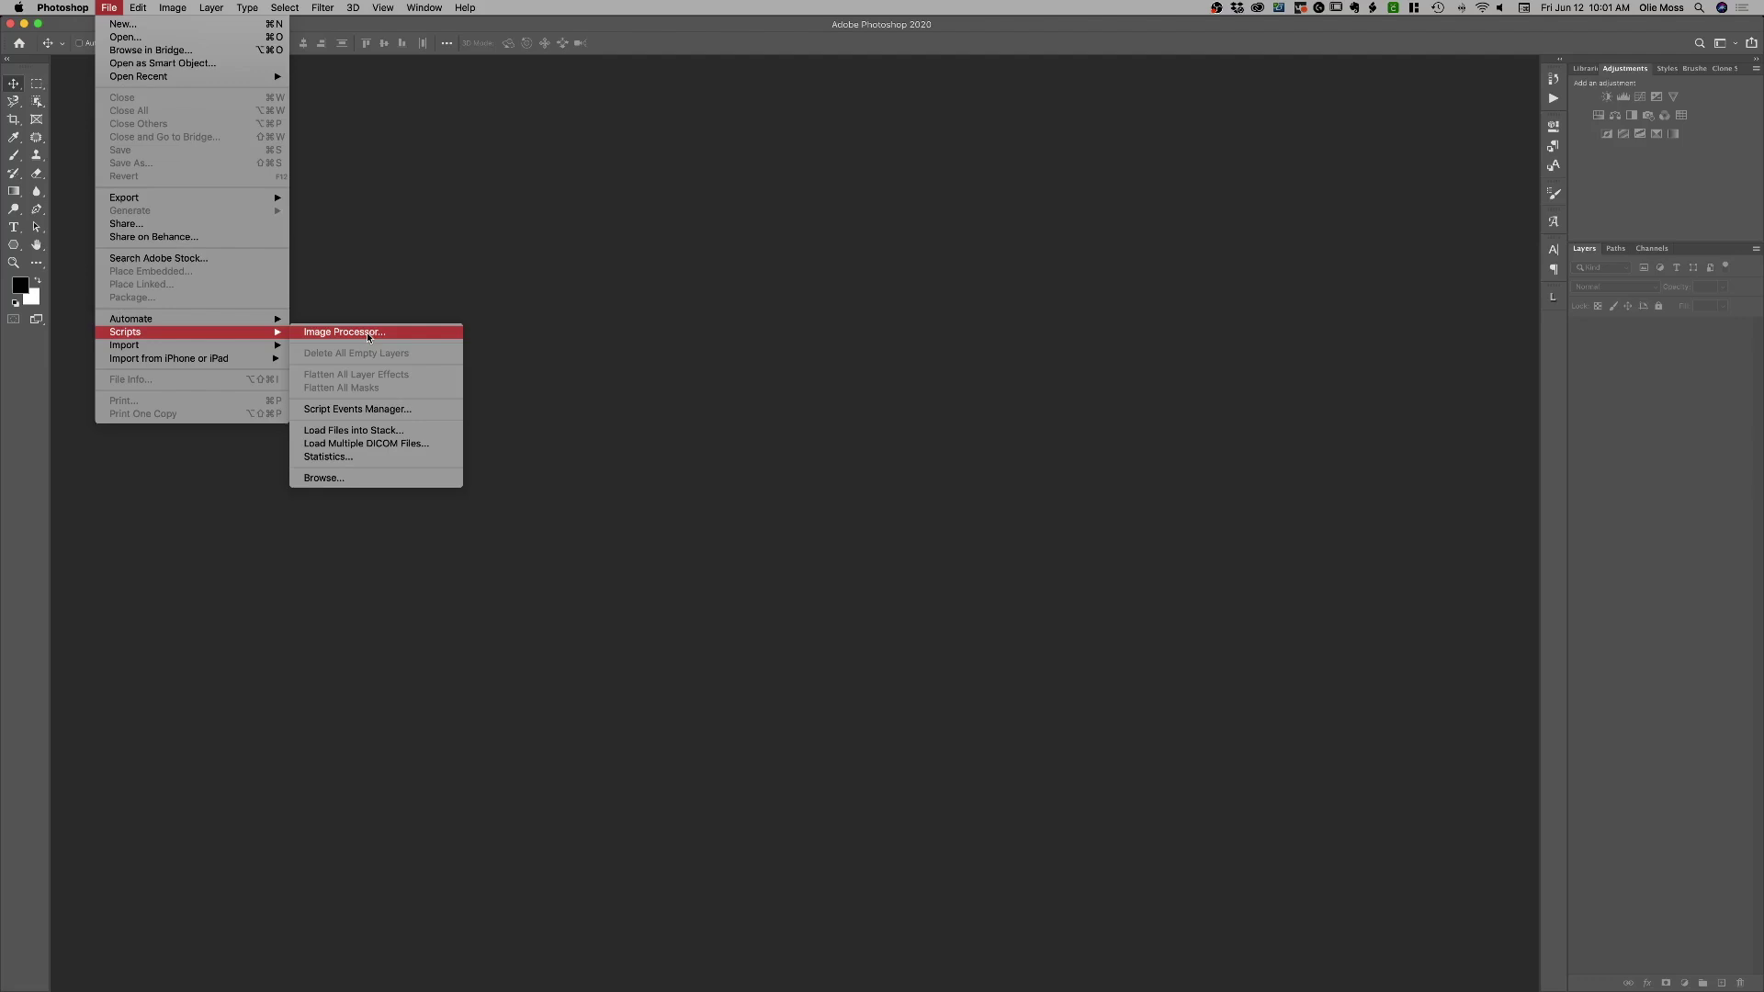
click(367, 333)
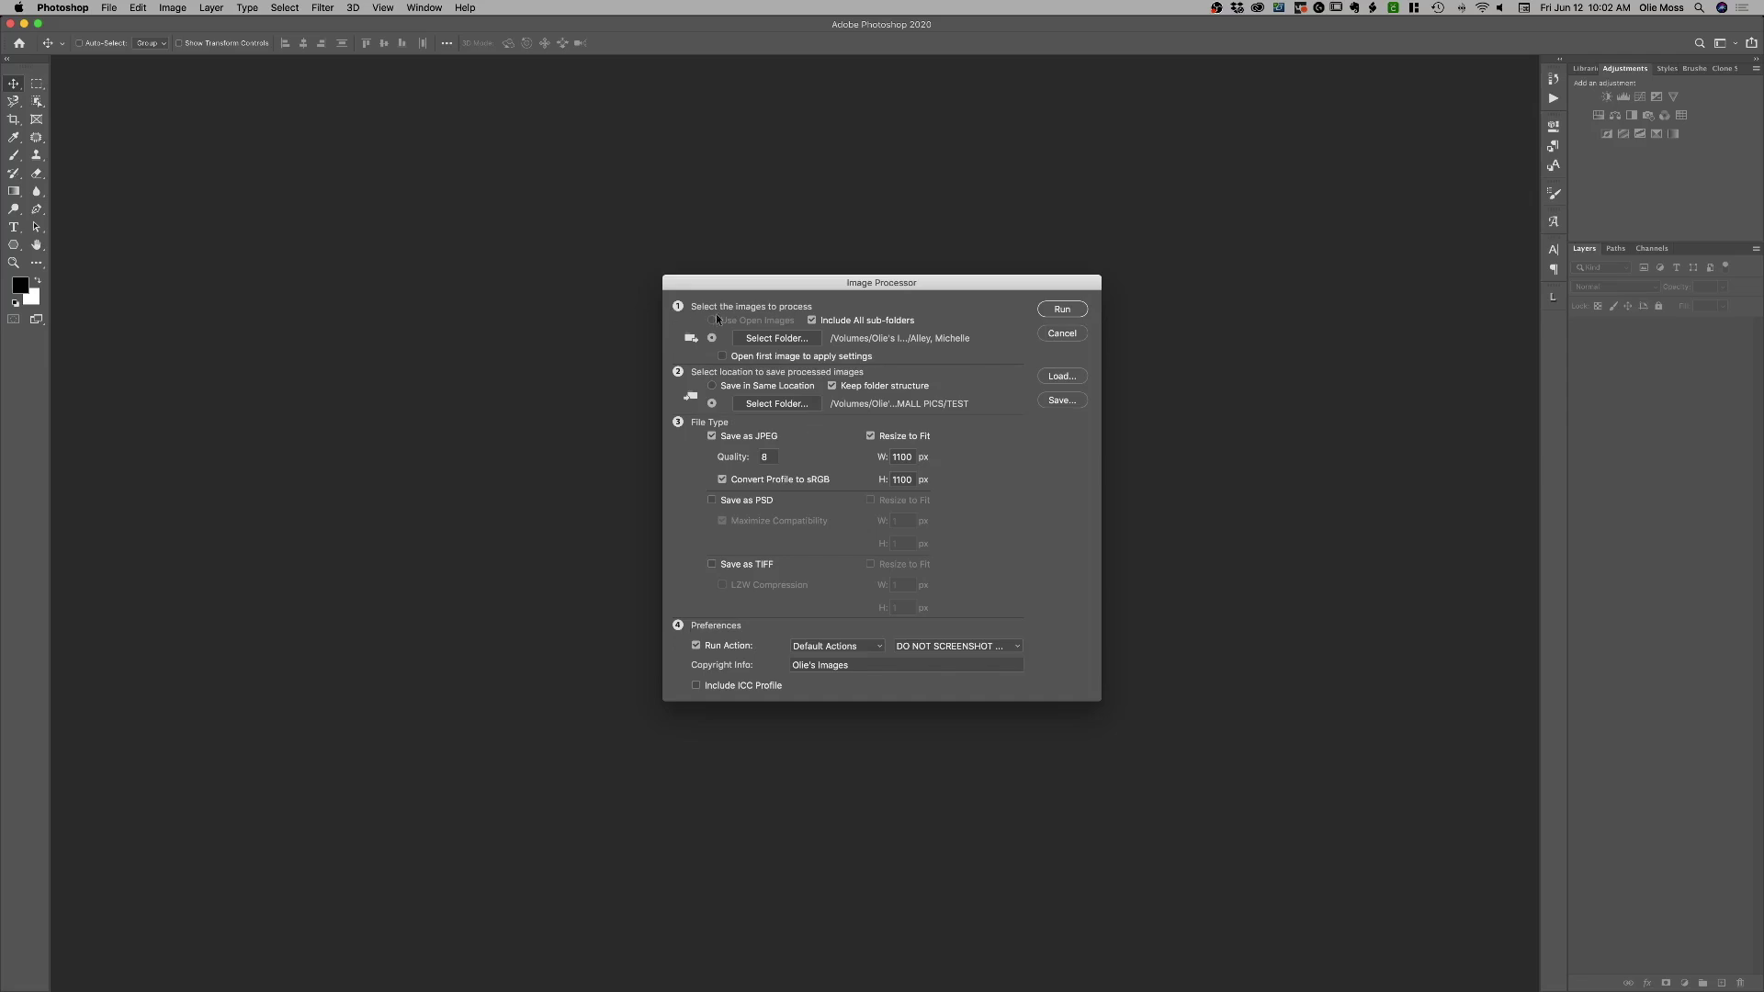
Start choosing the source folder and browse the Olie's Images 17 drive to Events > 06-05 Ruby Buckle.
click(795, 340)
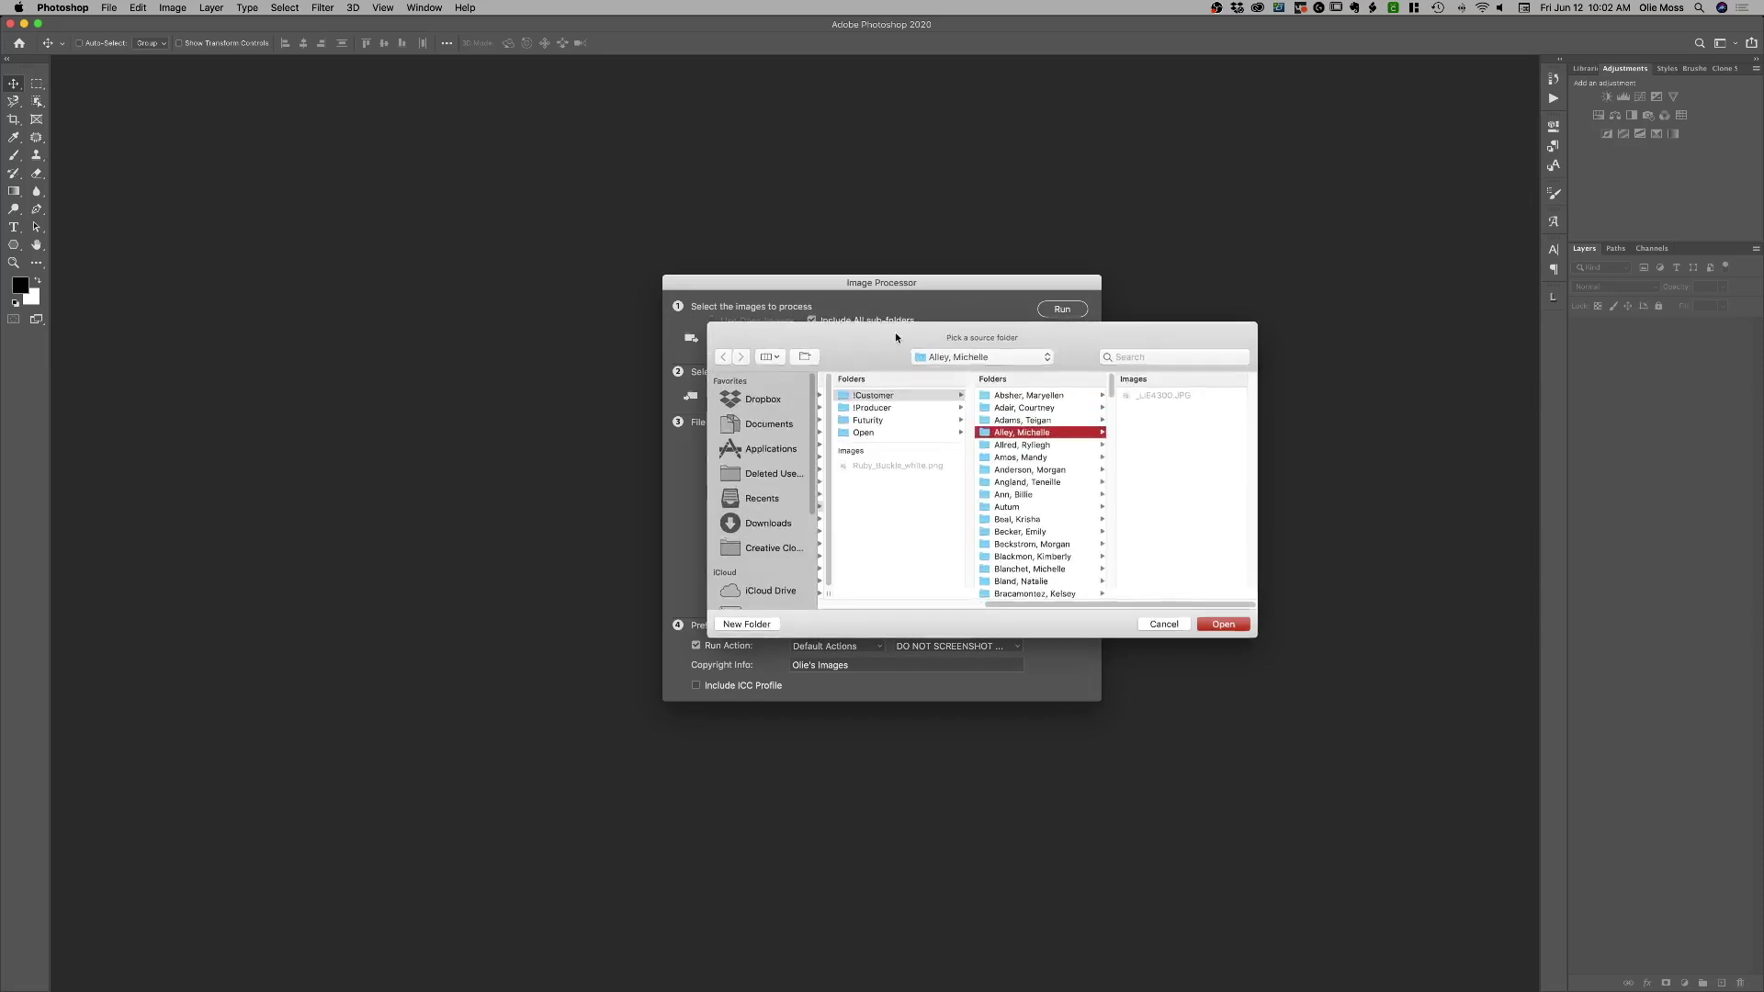
drag(895, 332, 1299, 237)
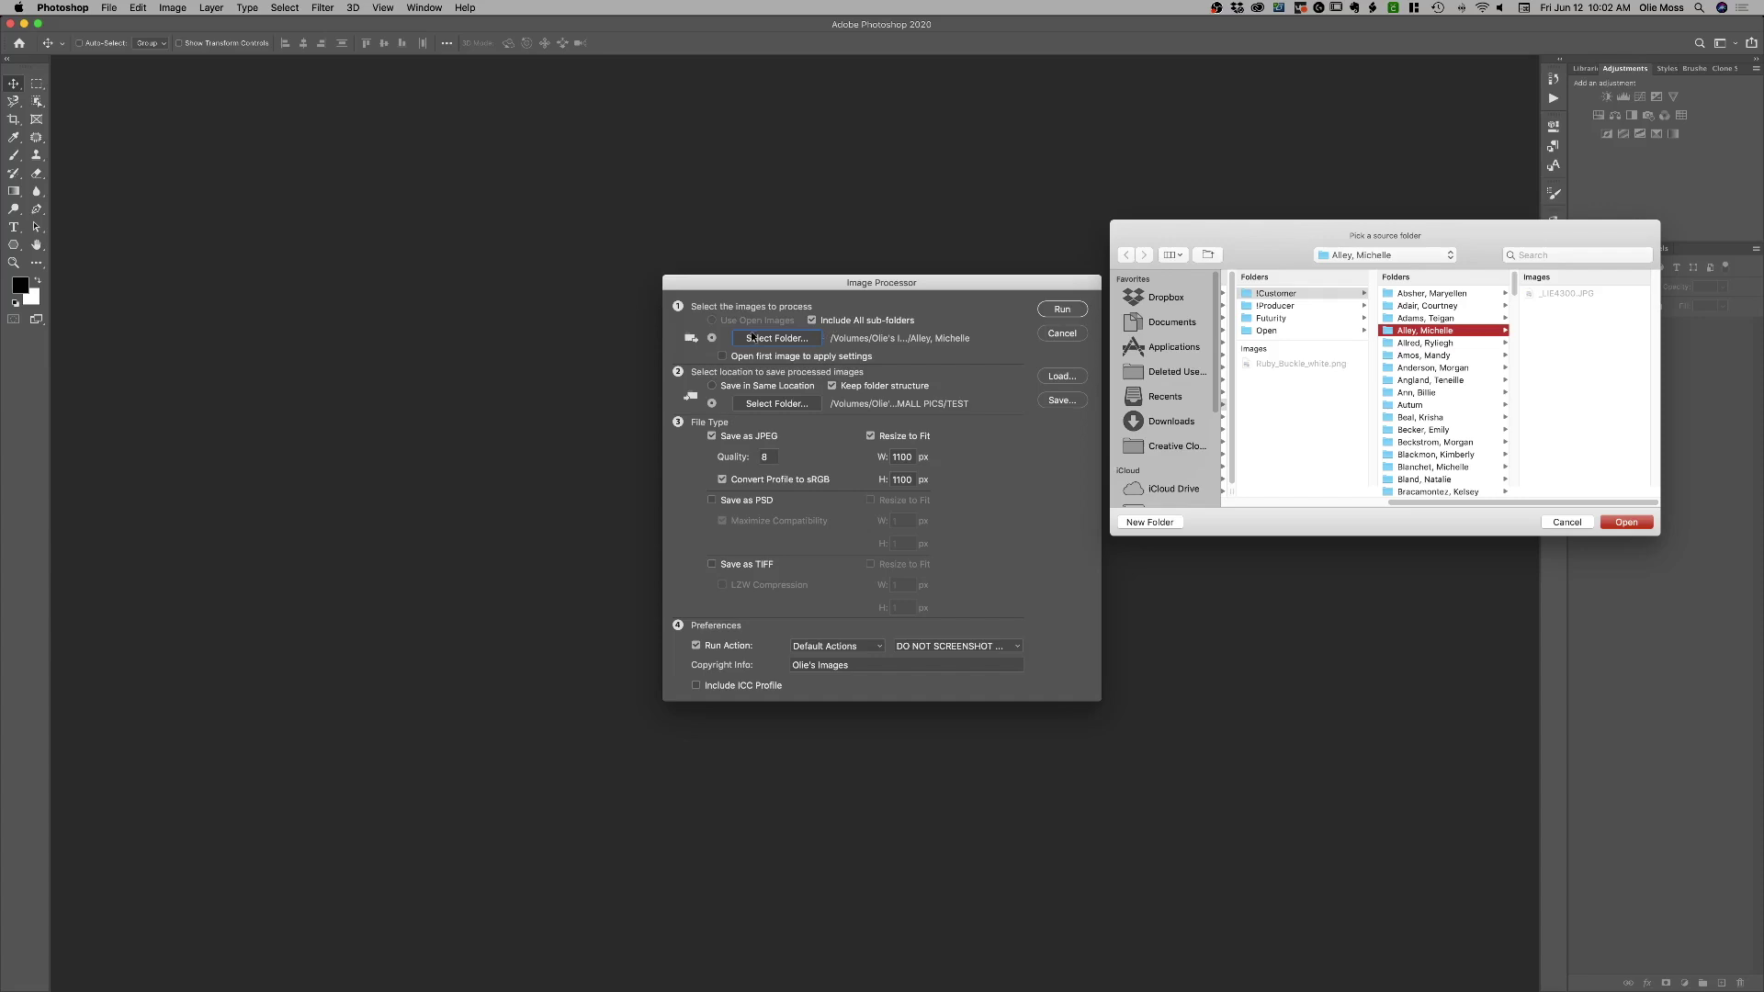
drag(1433, 235, 906, 304)
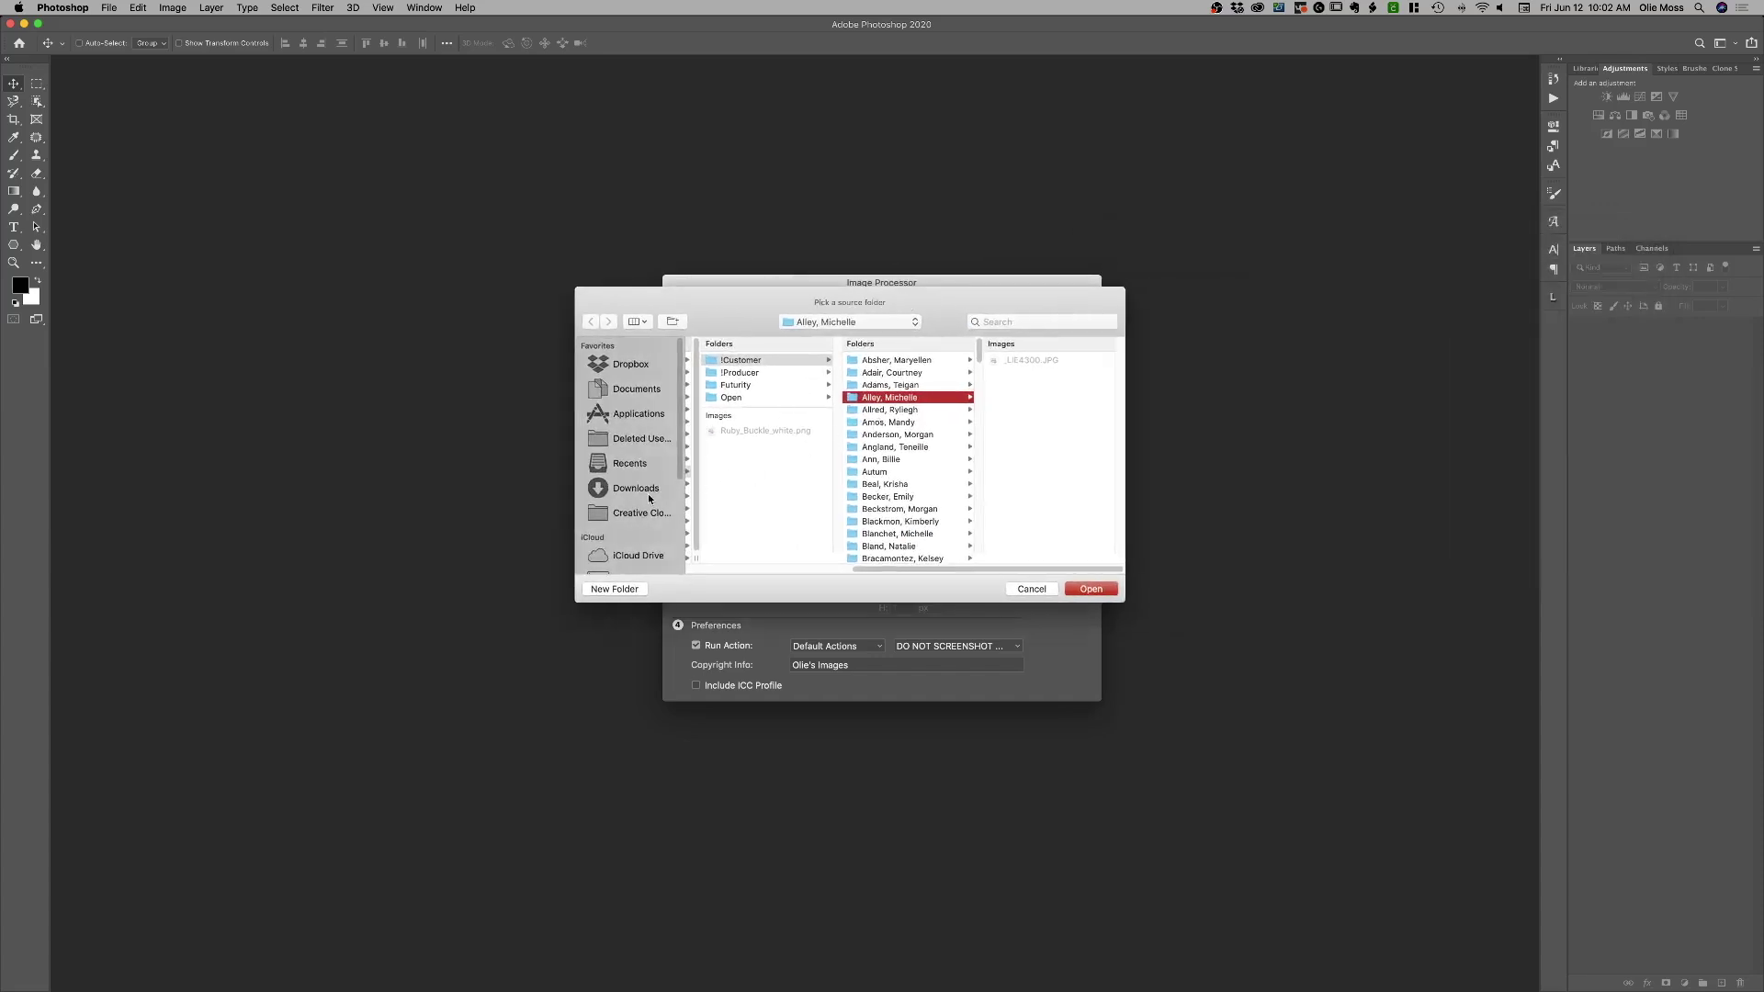
scroll(634, 514, down, 4)
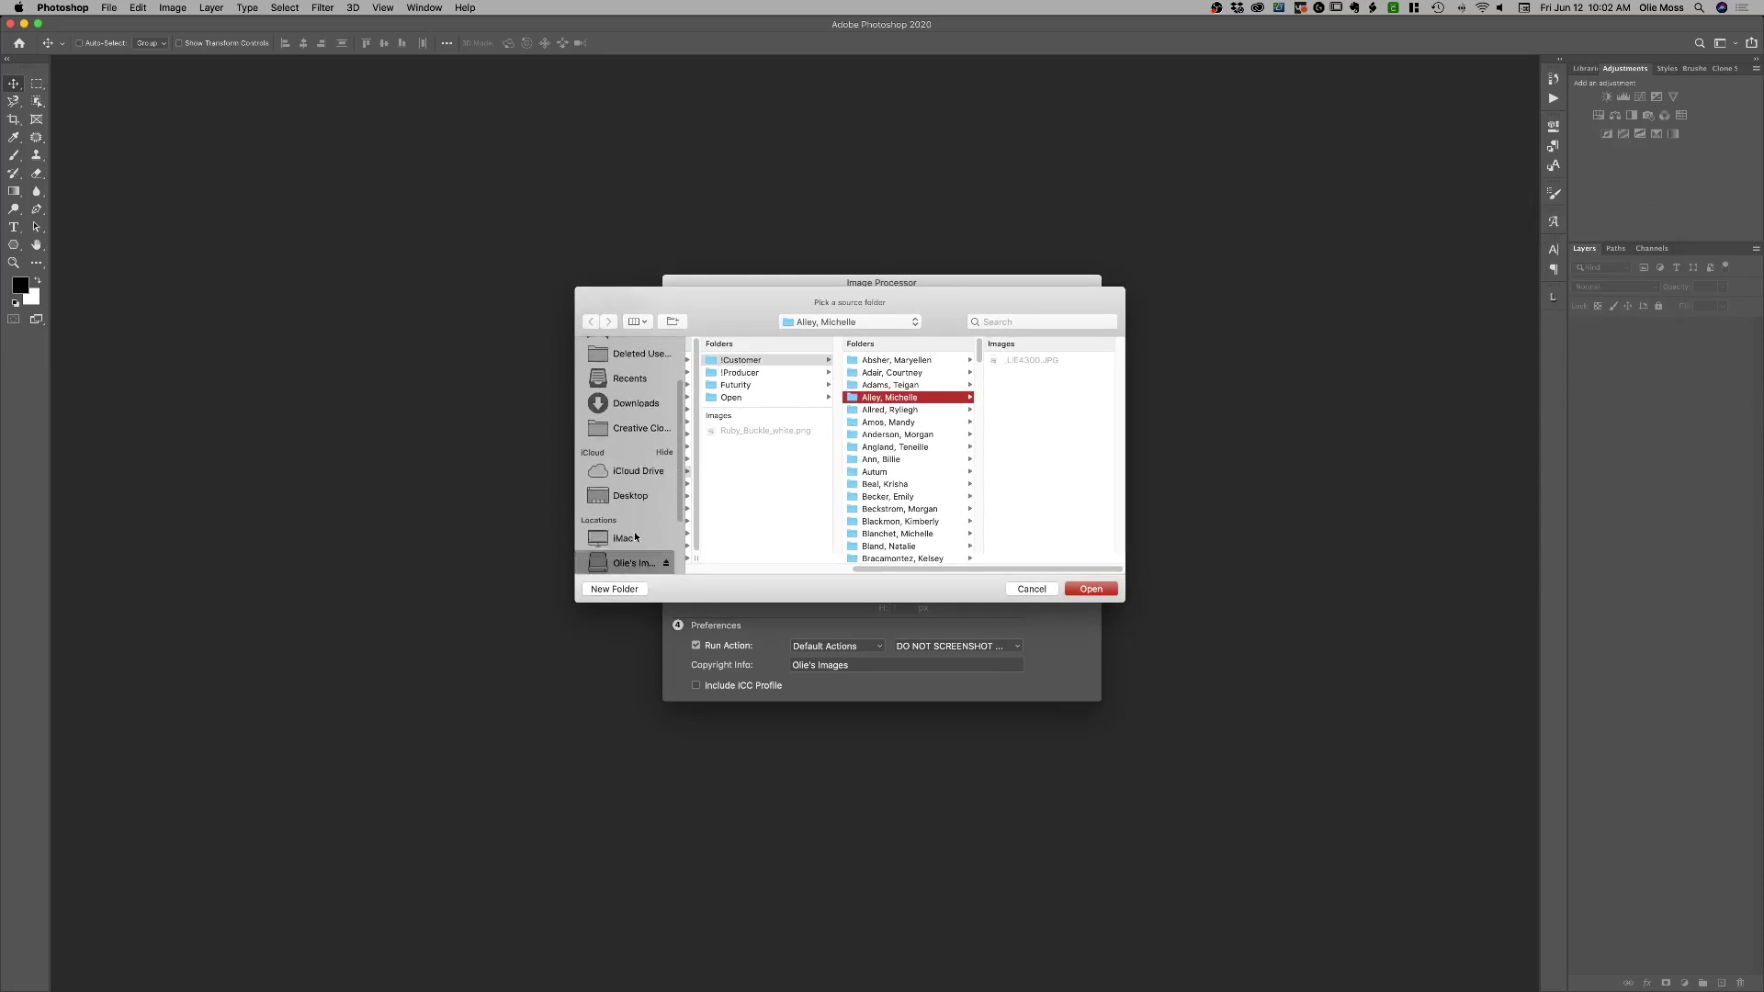
click(634, 538)
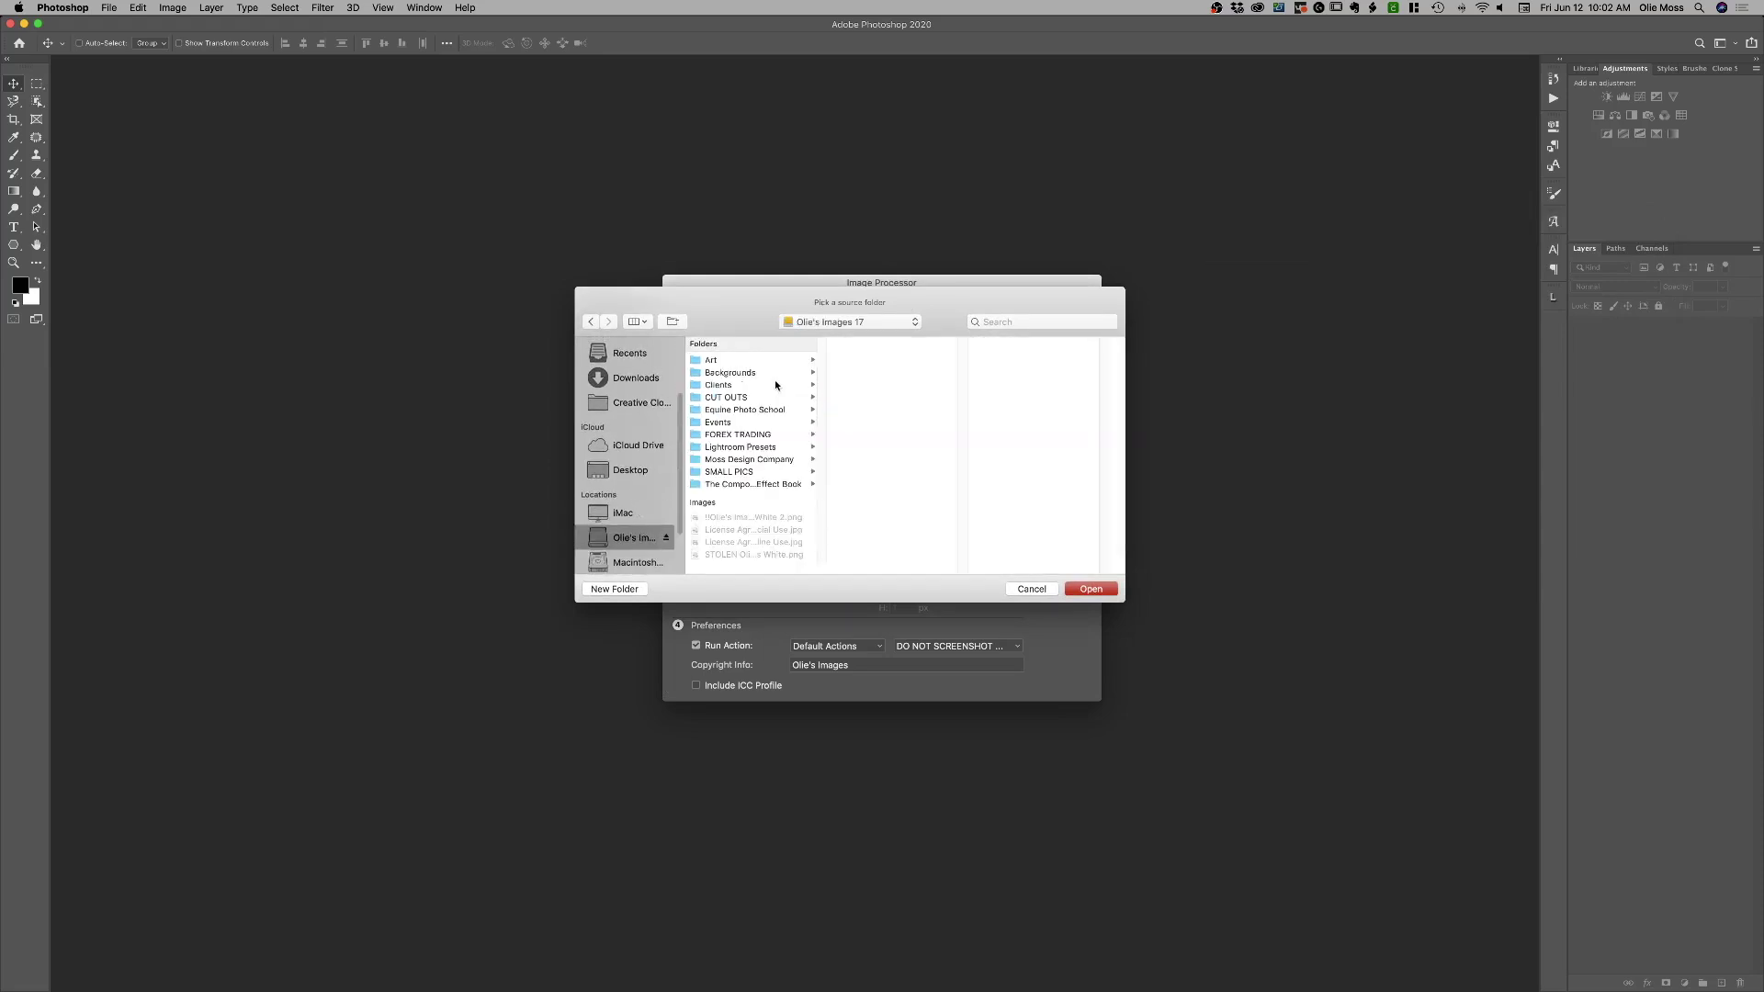
click(730, 423)
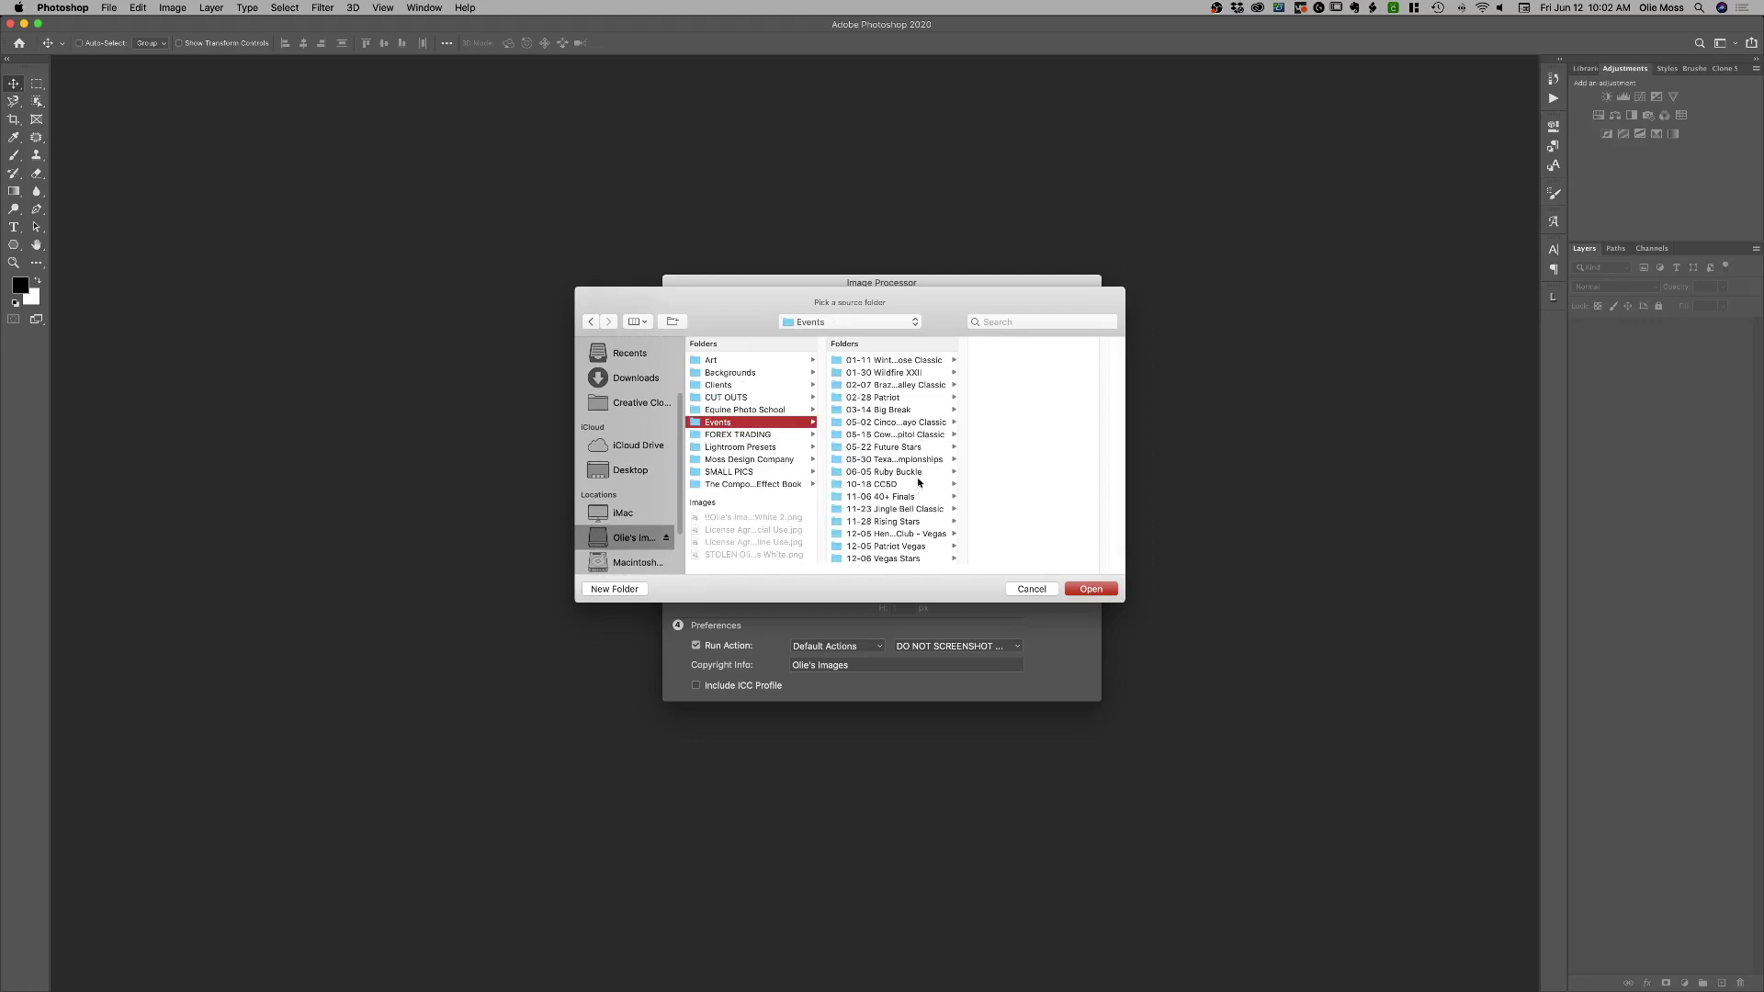
click(919, 471)
Look through the Open > Round 1 and Futurity subfolders of 06-05 Ruby Buckle.
click(1035, 398)
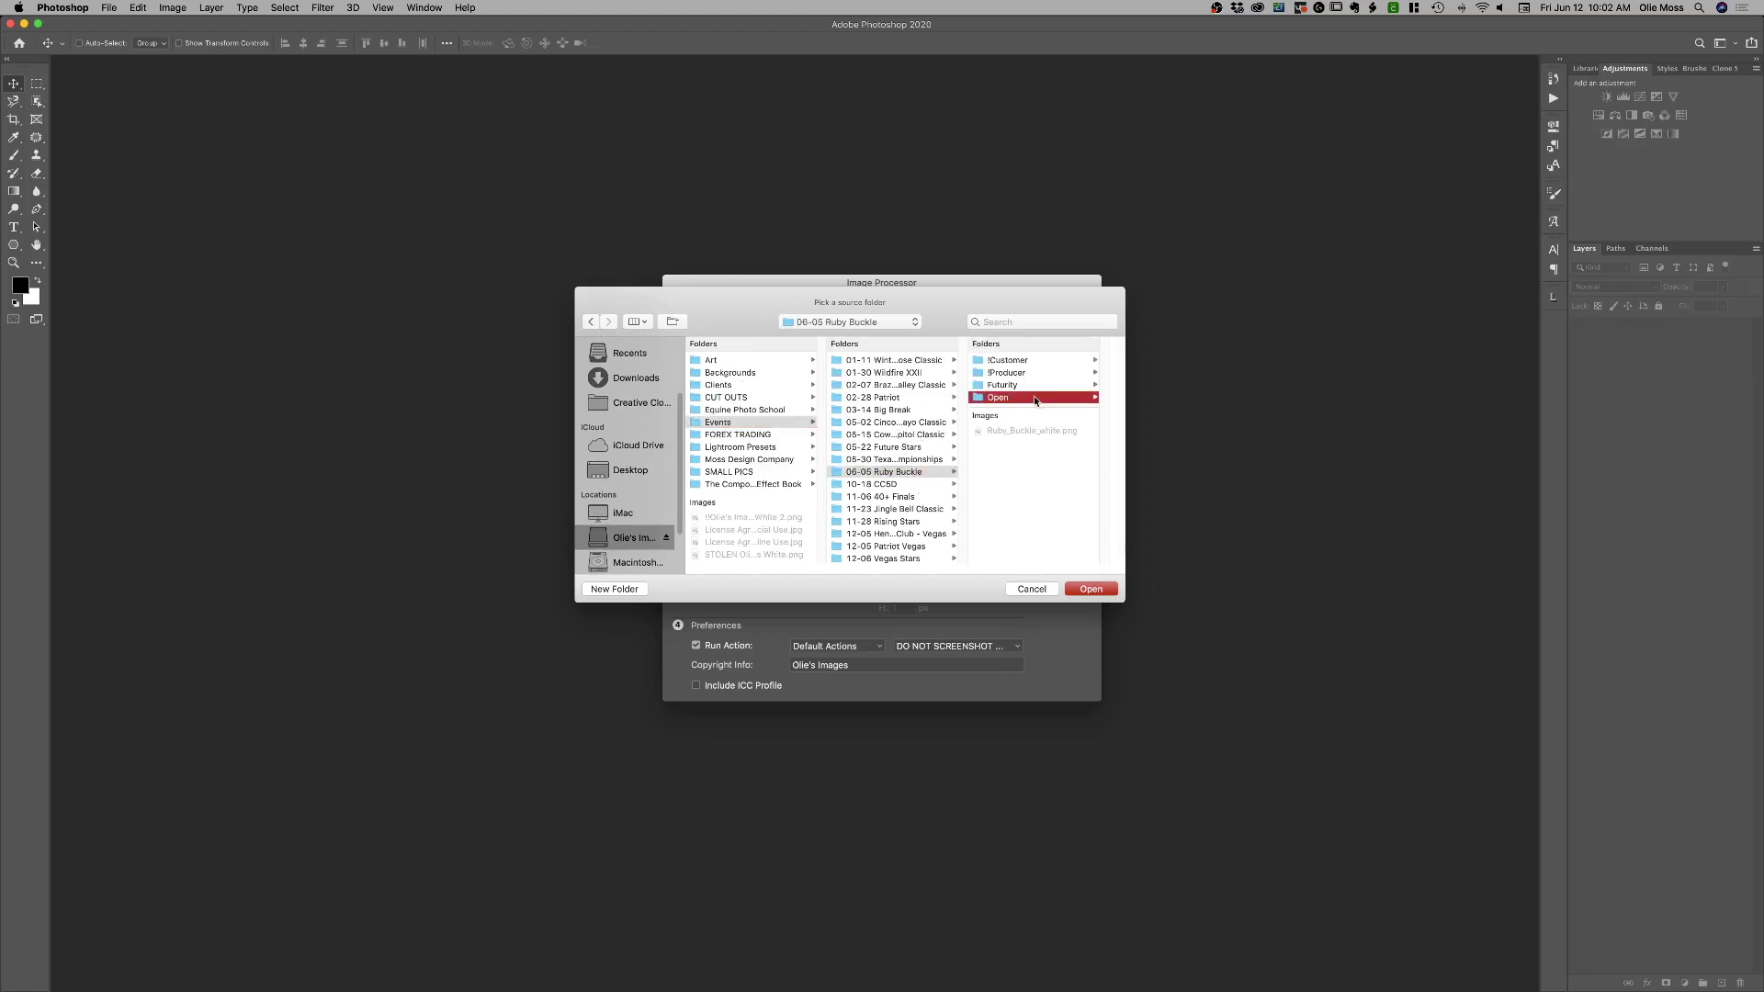
click(1029, 360)
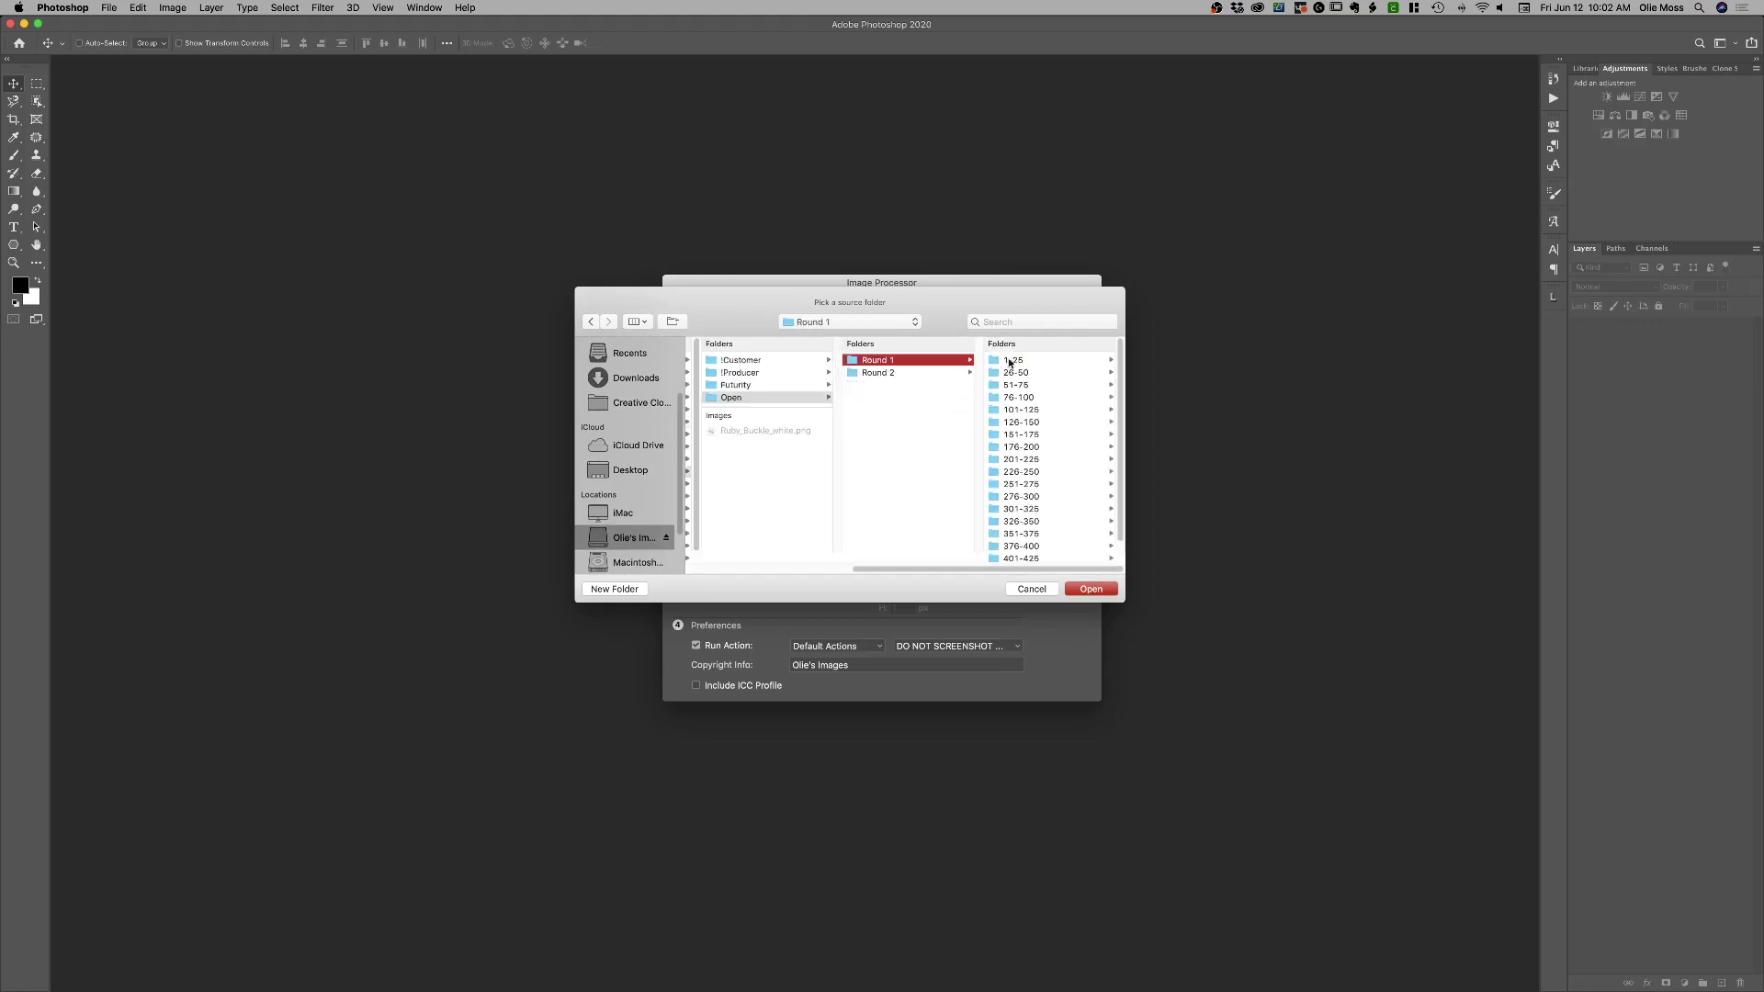
scroll(1033, 401, down, 1)
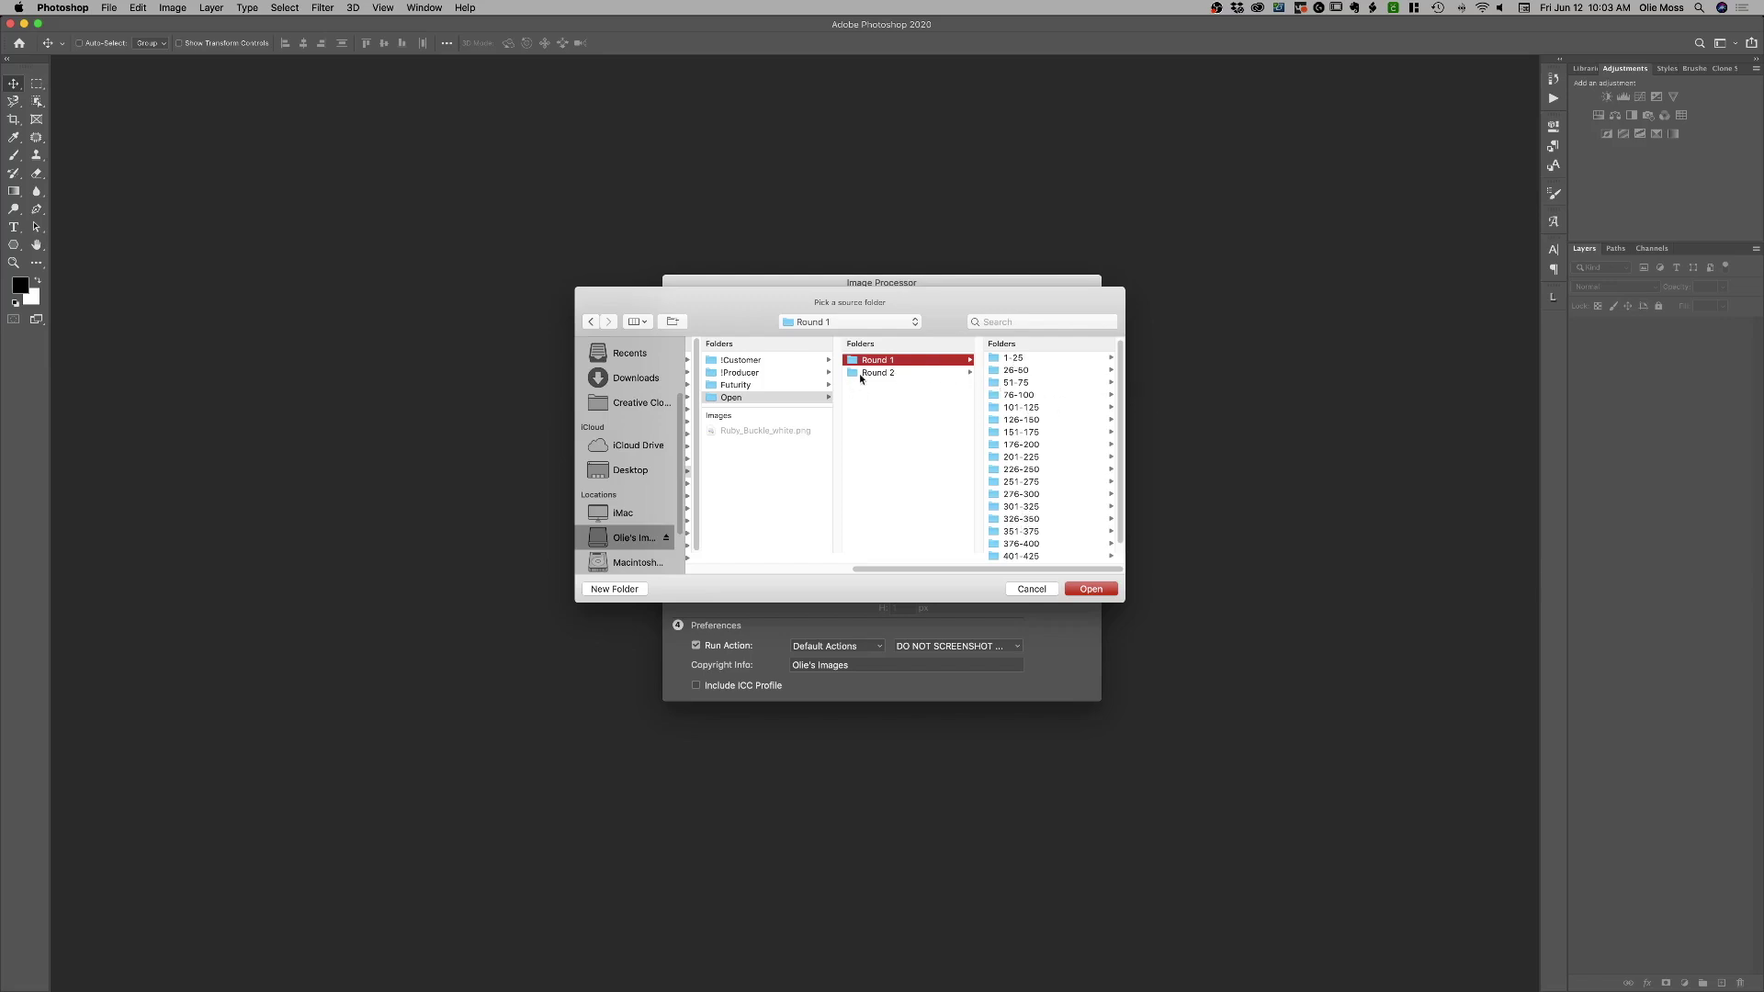
click(744, 401)
click(739, 385)
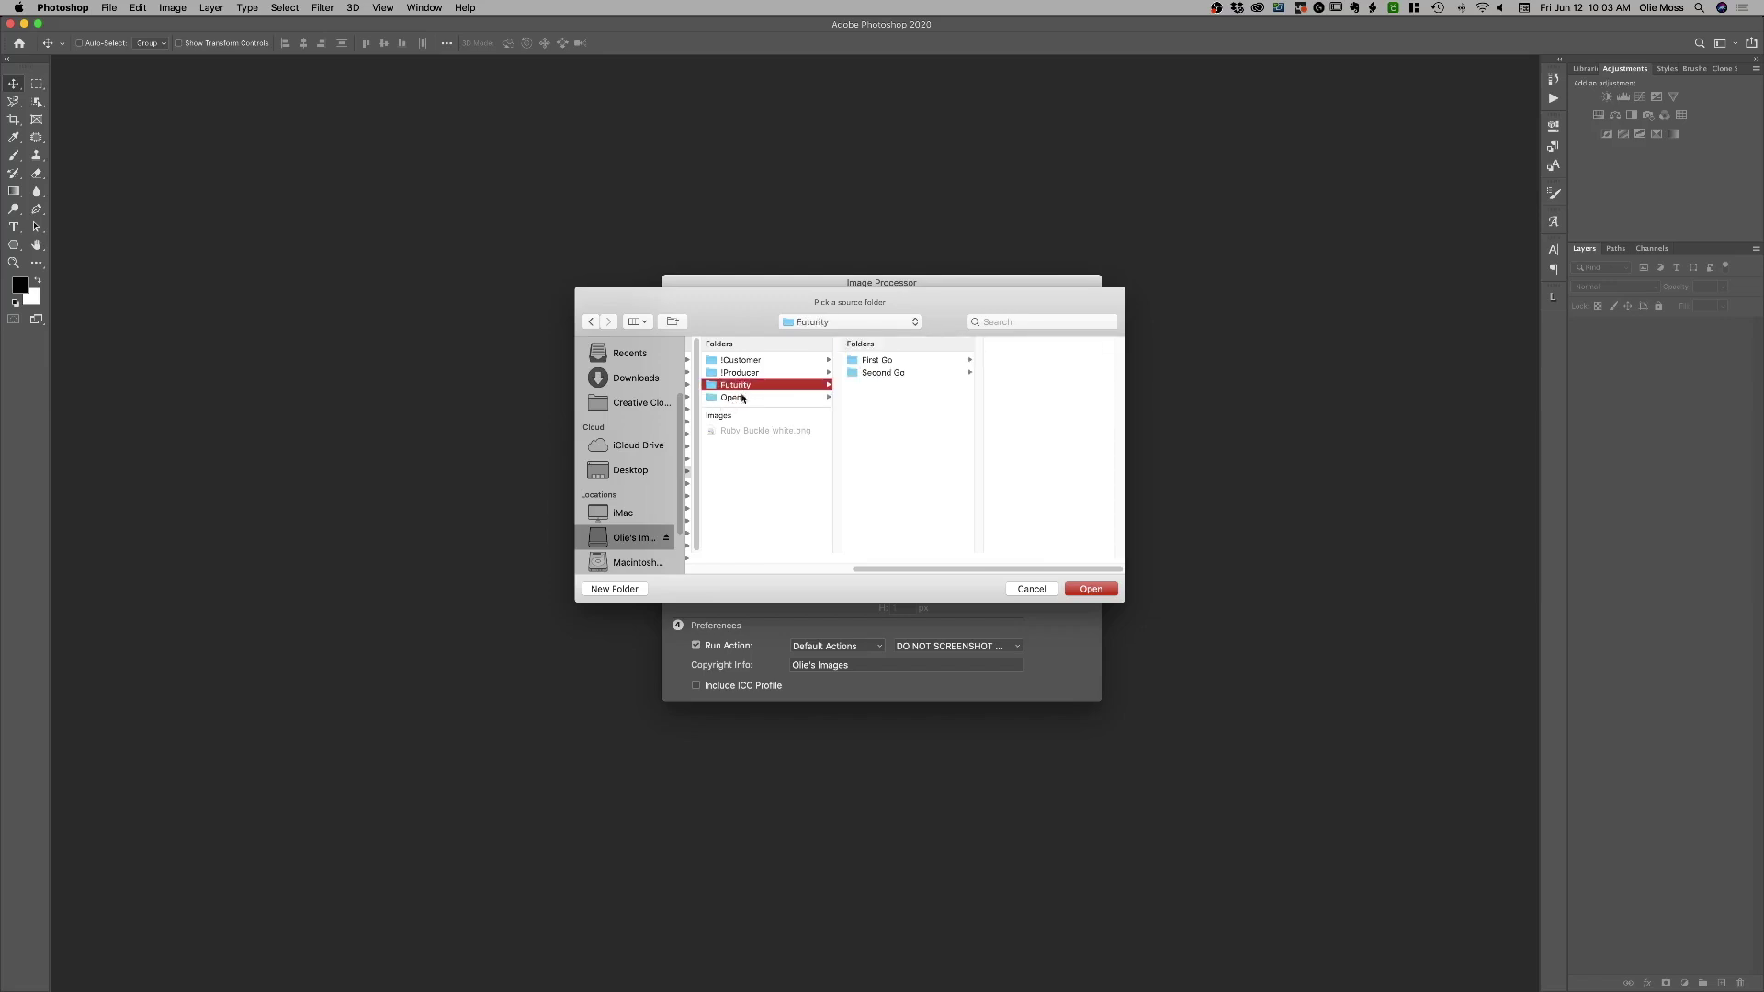
scroll(763, 432, left, 5)
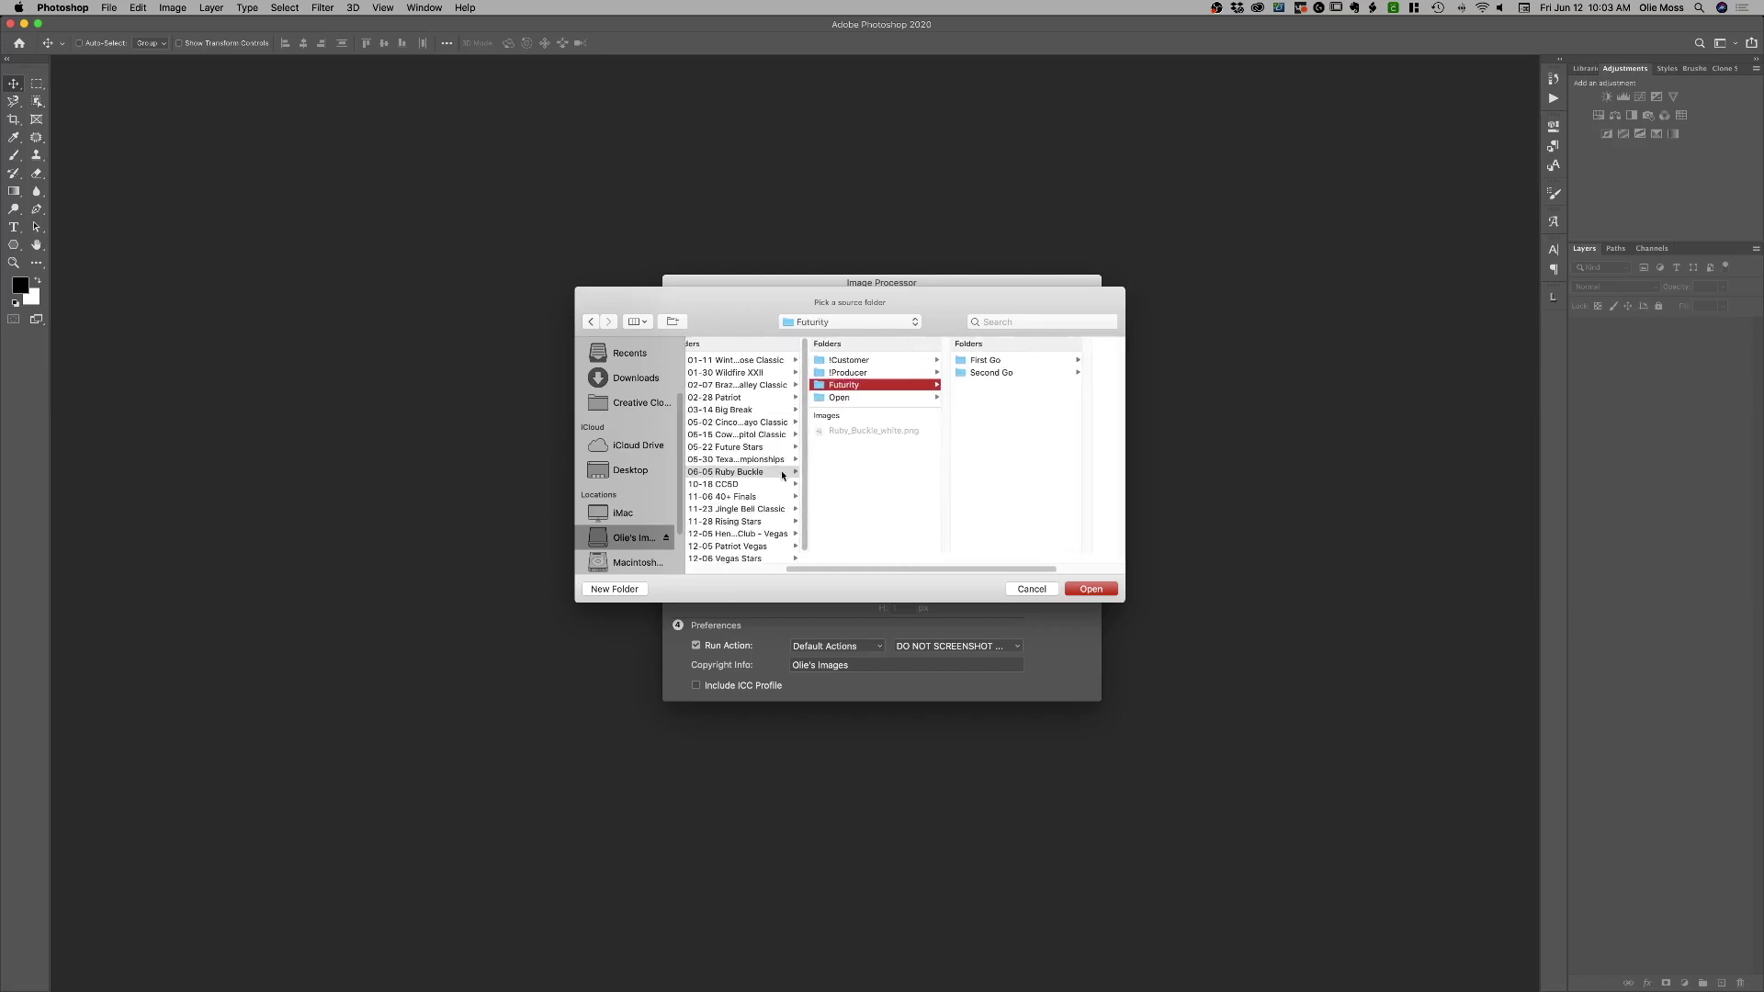
Set the source folder to 06-05 Ruby Buckle > Open > Round 1 > 1-25.
click(782, 472)
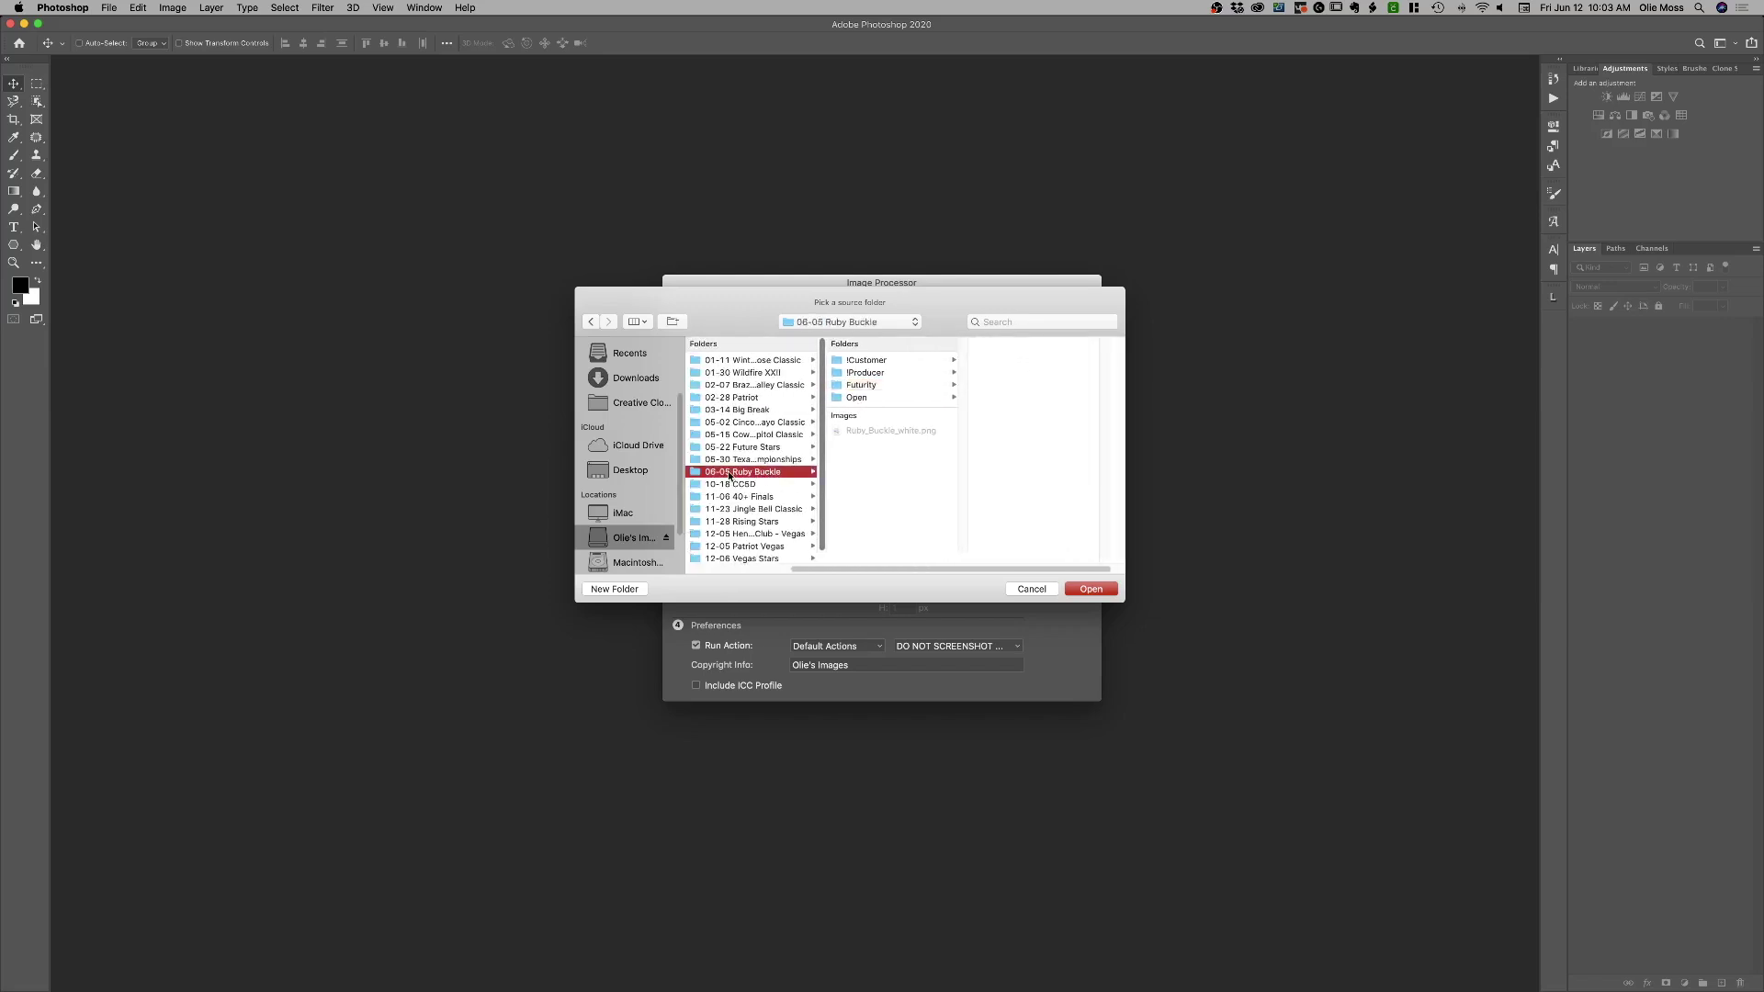
click(867, 397)
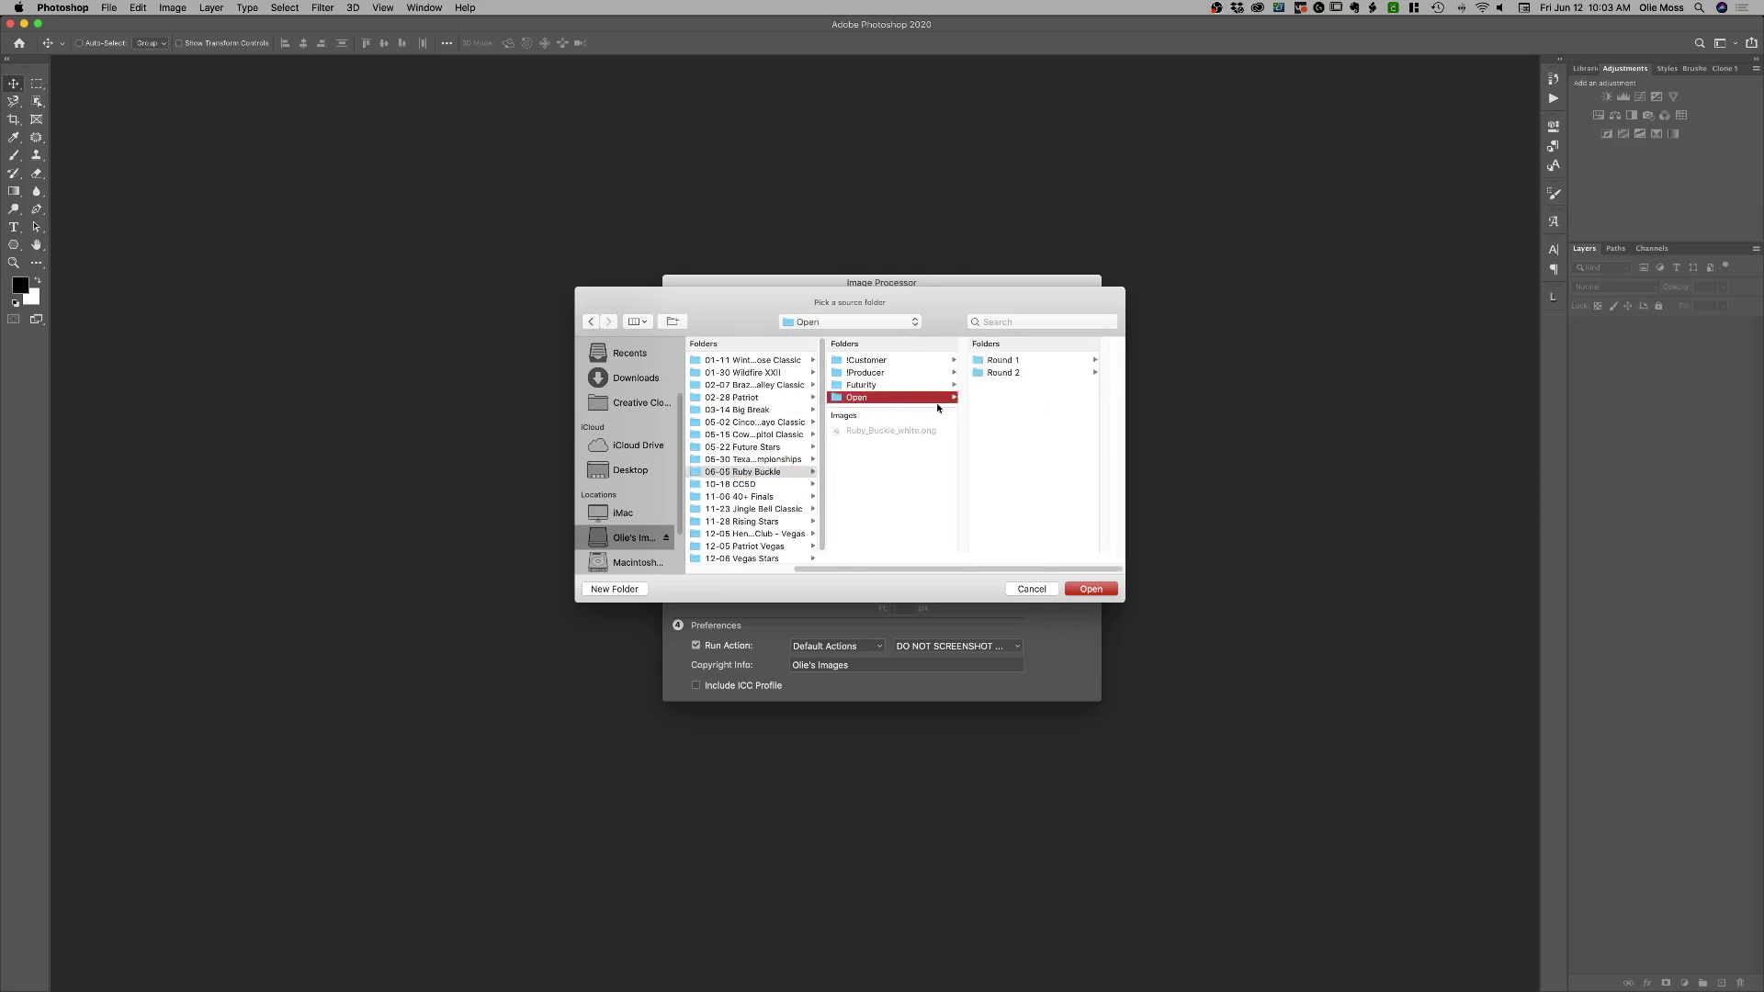
click(1016, 361)
click(1042, 362)
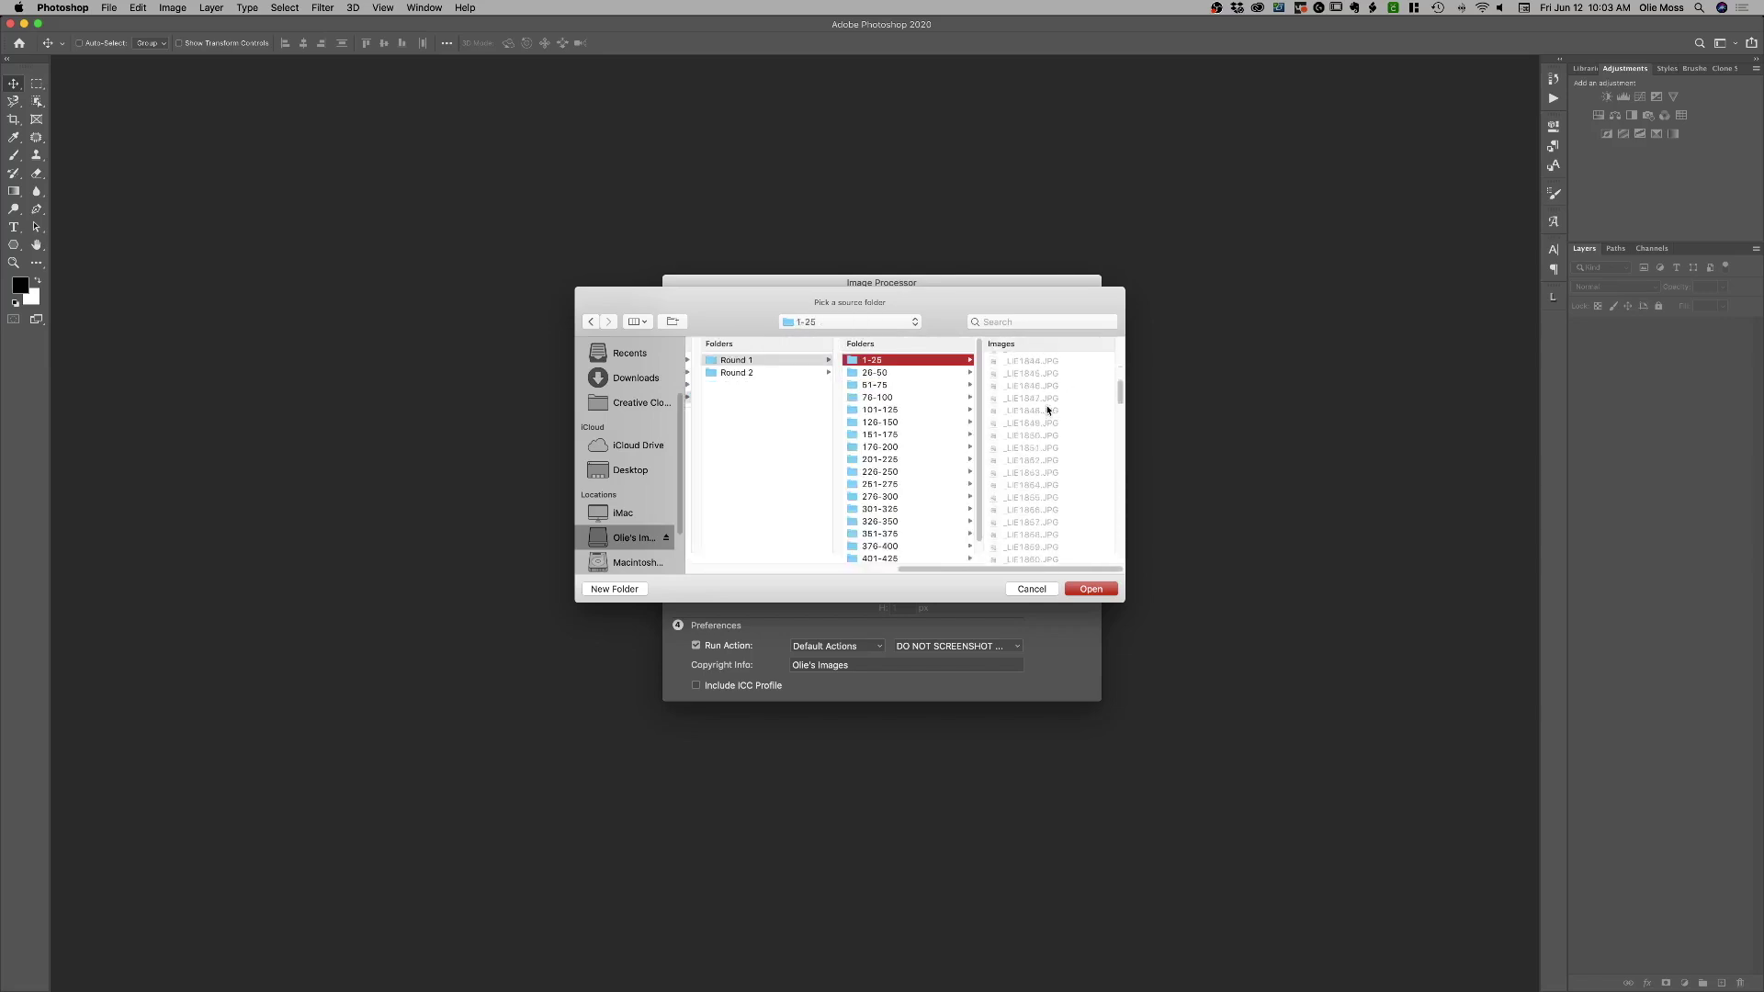
scroll(1048, 432, down, 15)
scroll(1038, 478, up, 20)
click(1108, 591)
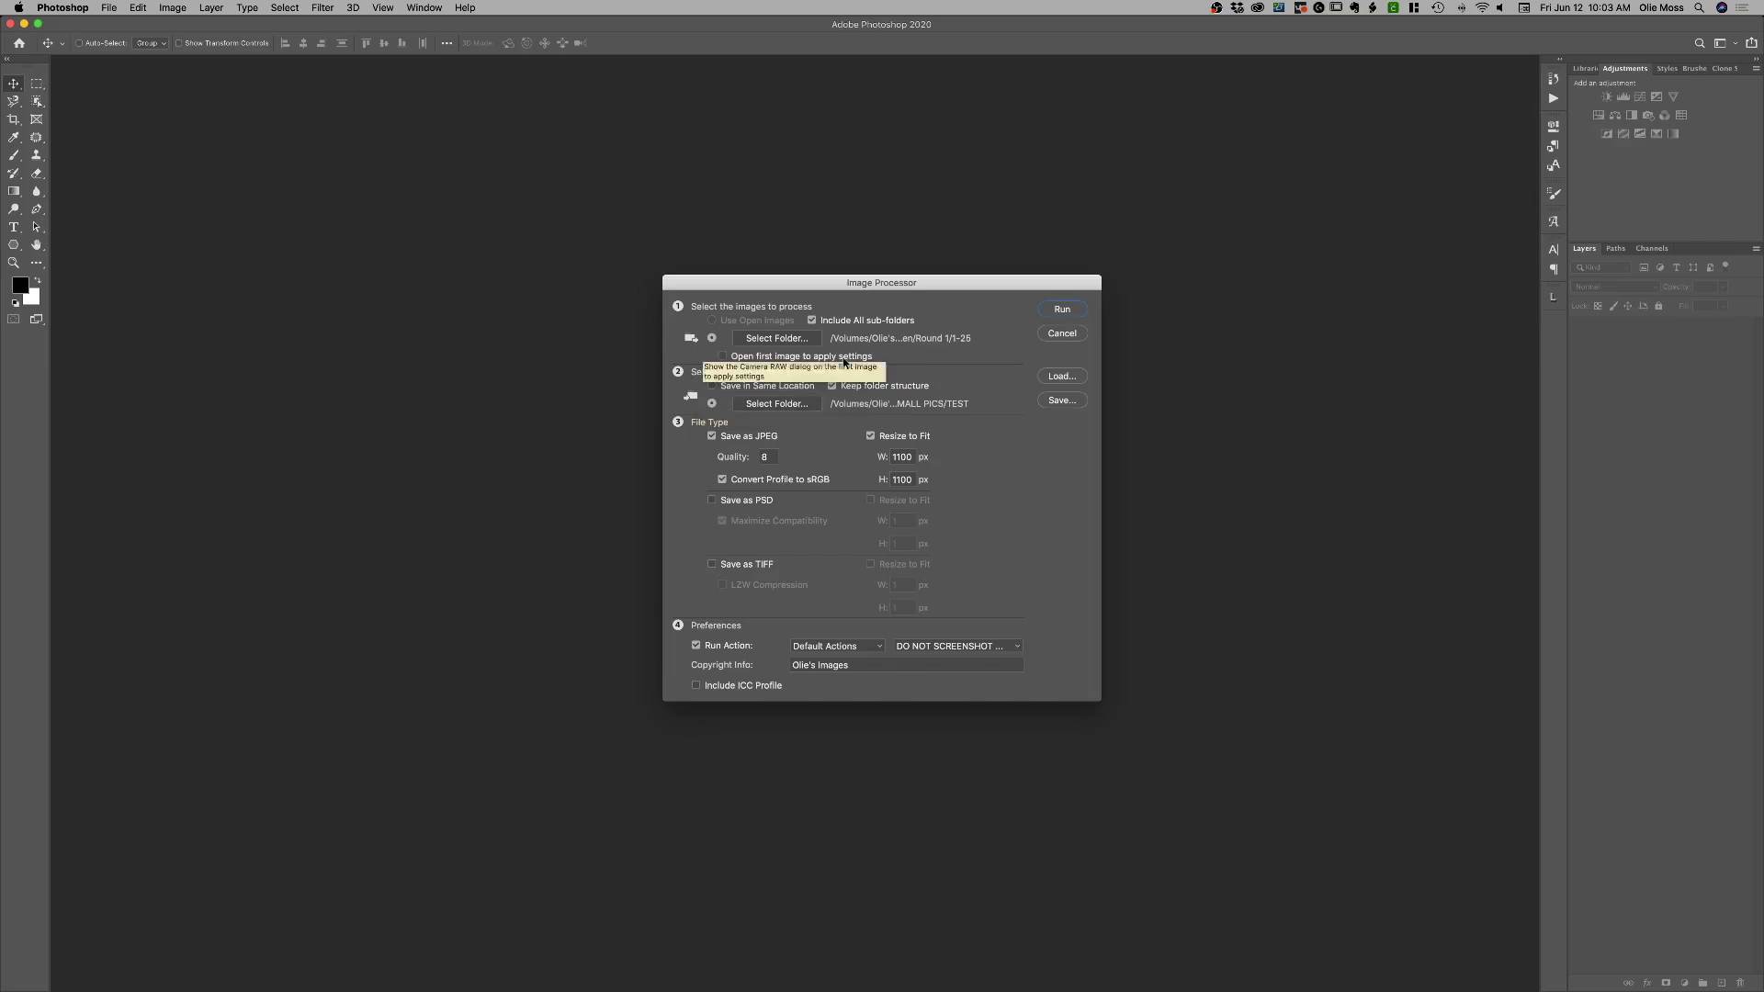
click(797, 338)
click(978, 356)
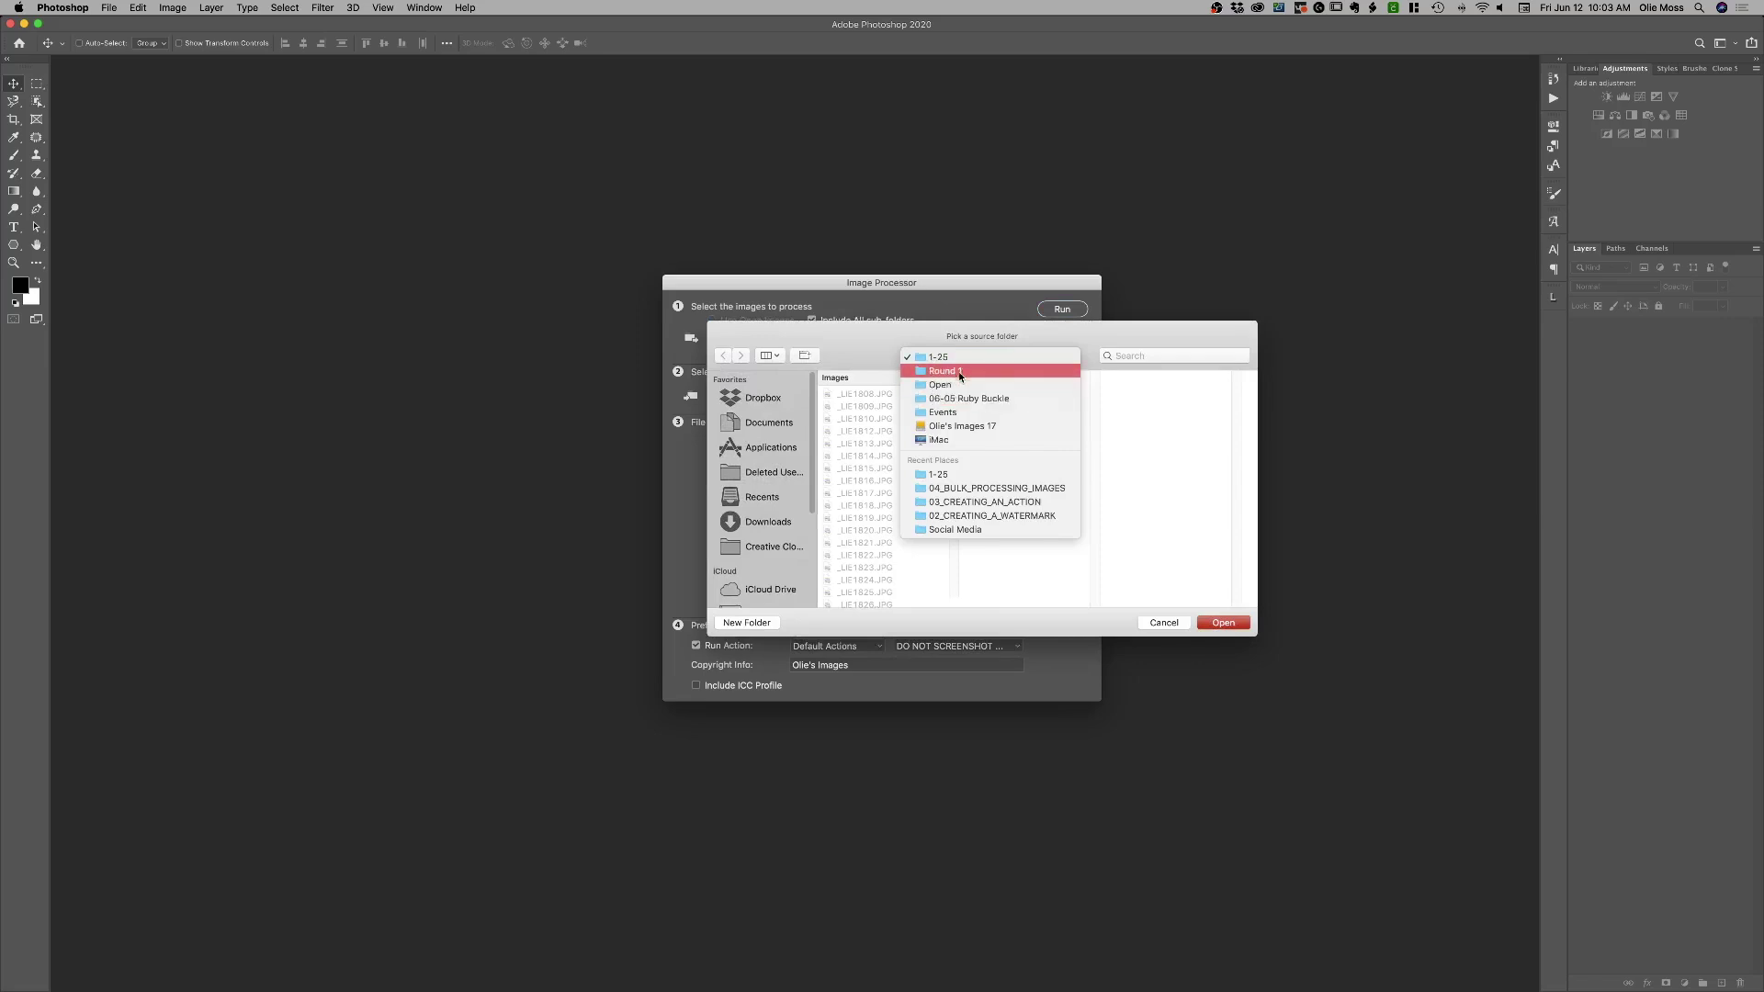
click(1193, 563)
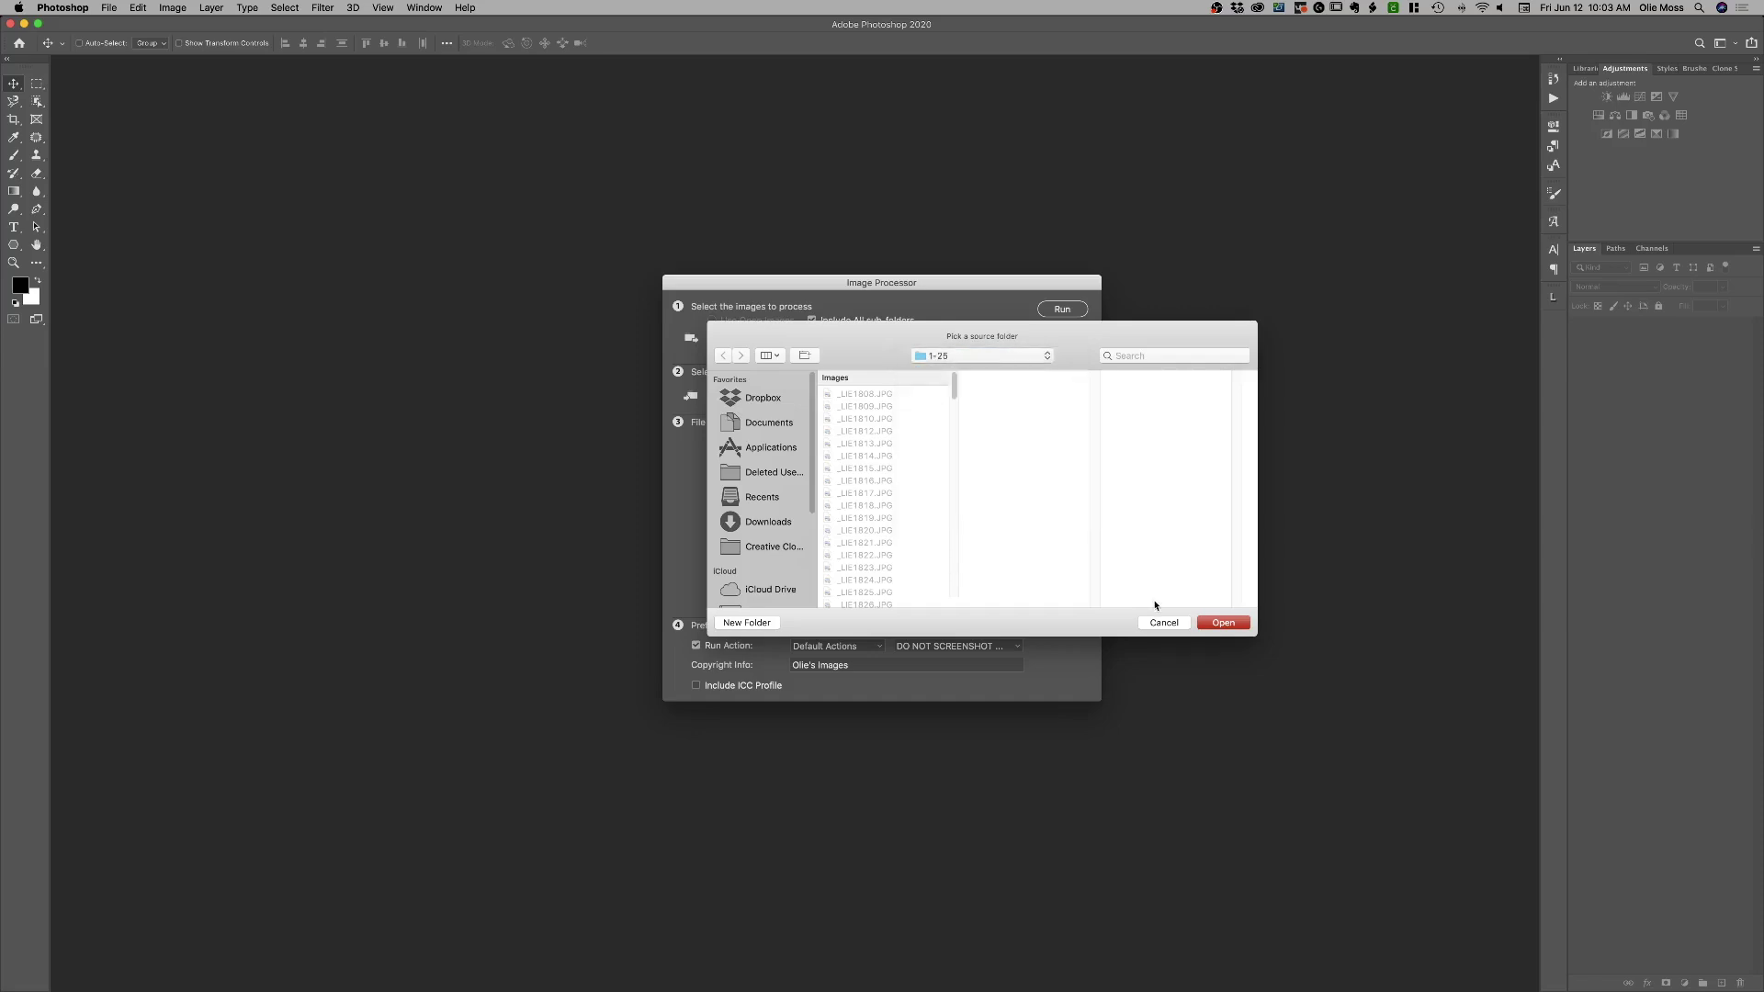
click(1151, 624)
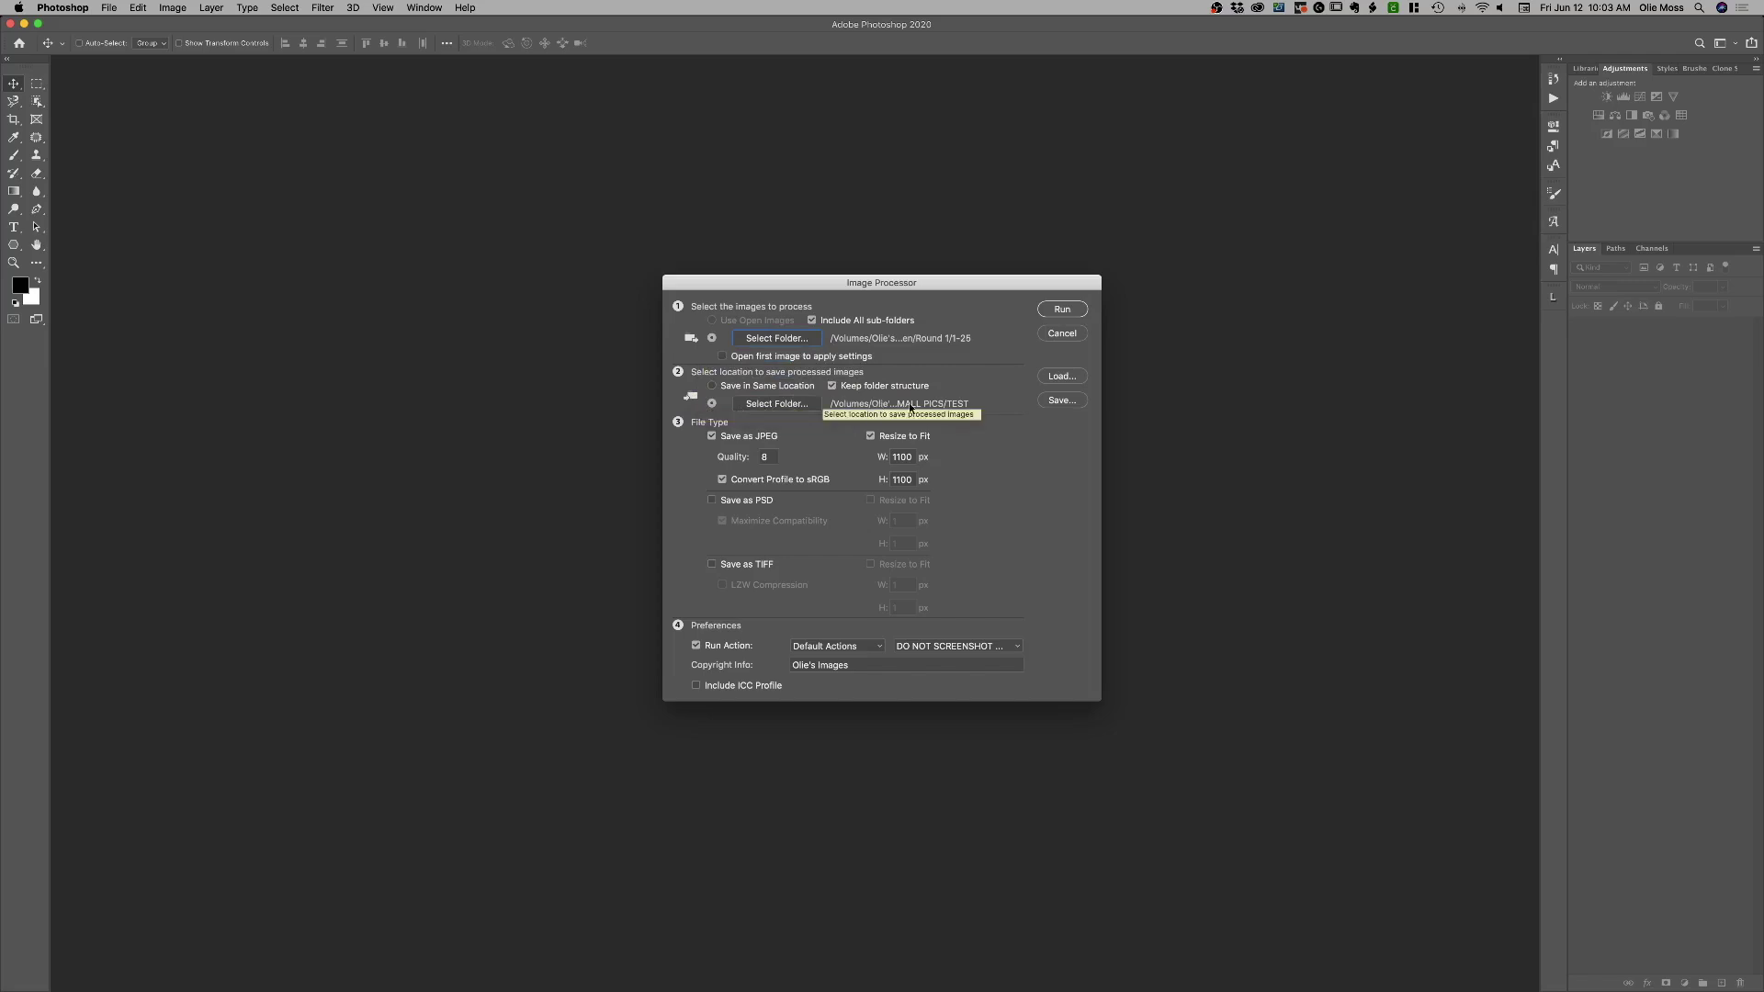
Start choosing the destination folder and create a folder named PROCESSING COURSE inside SMALL PICS.
click(779, 406)
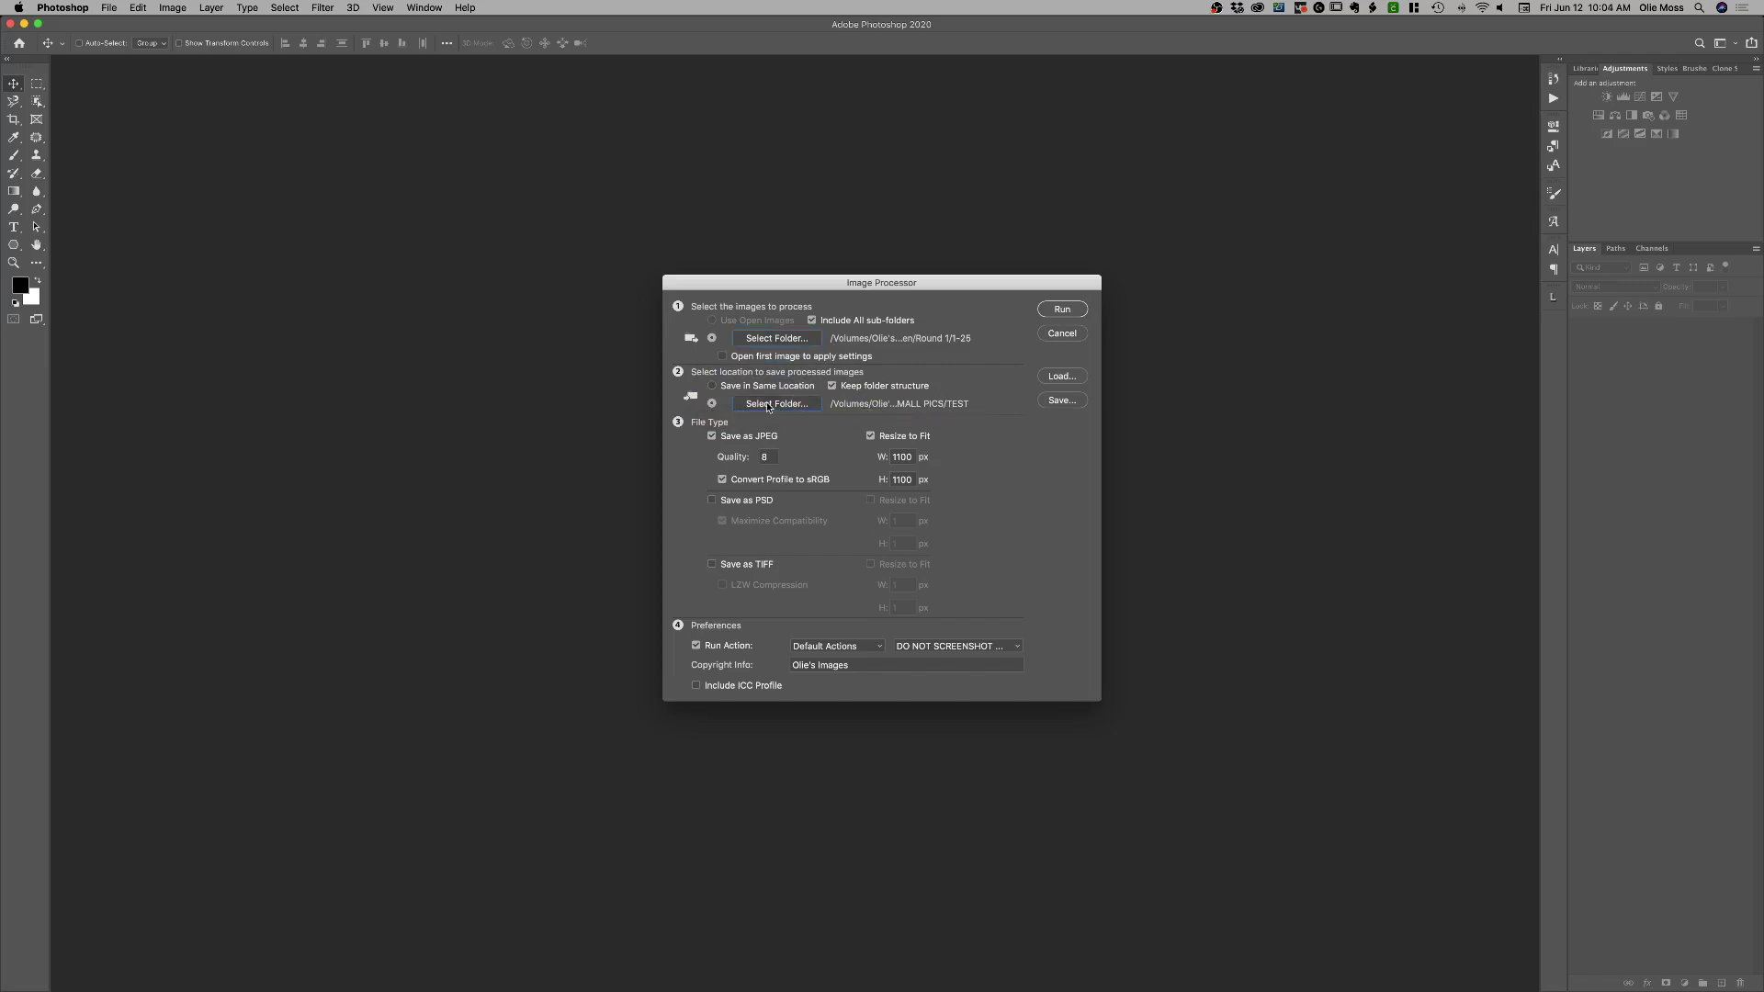
click(847, 507)
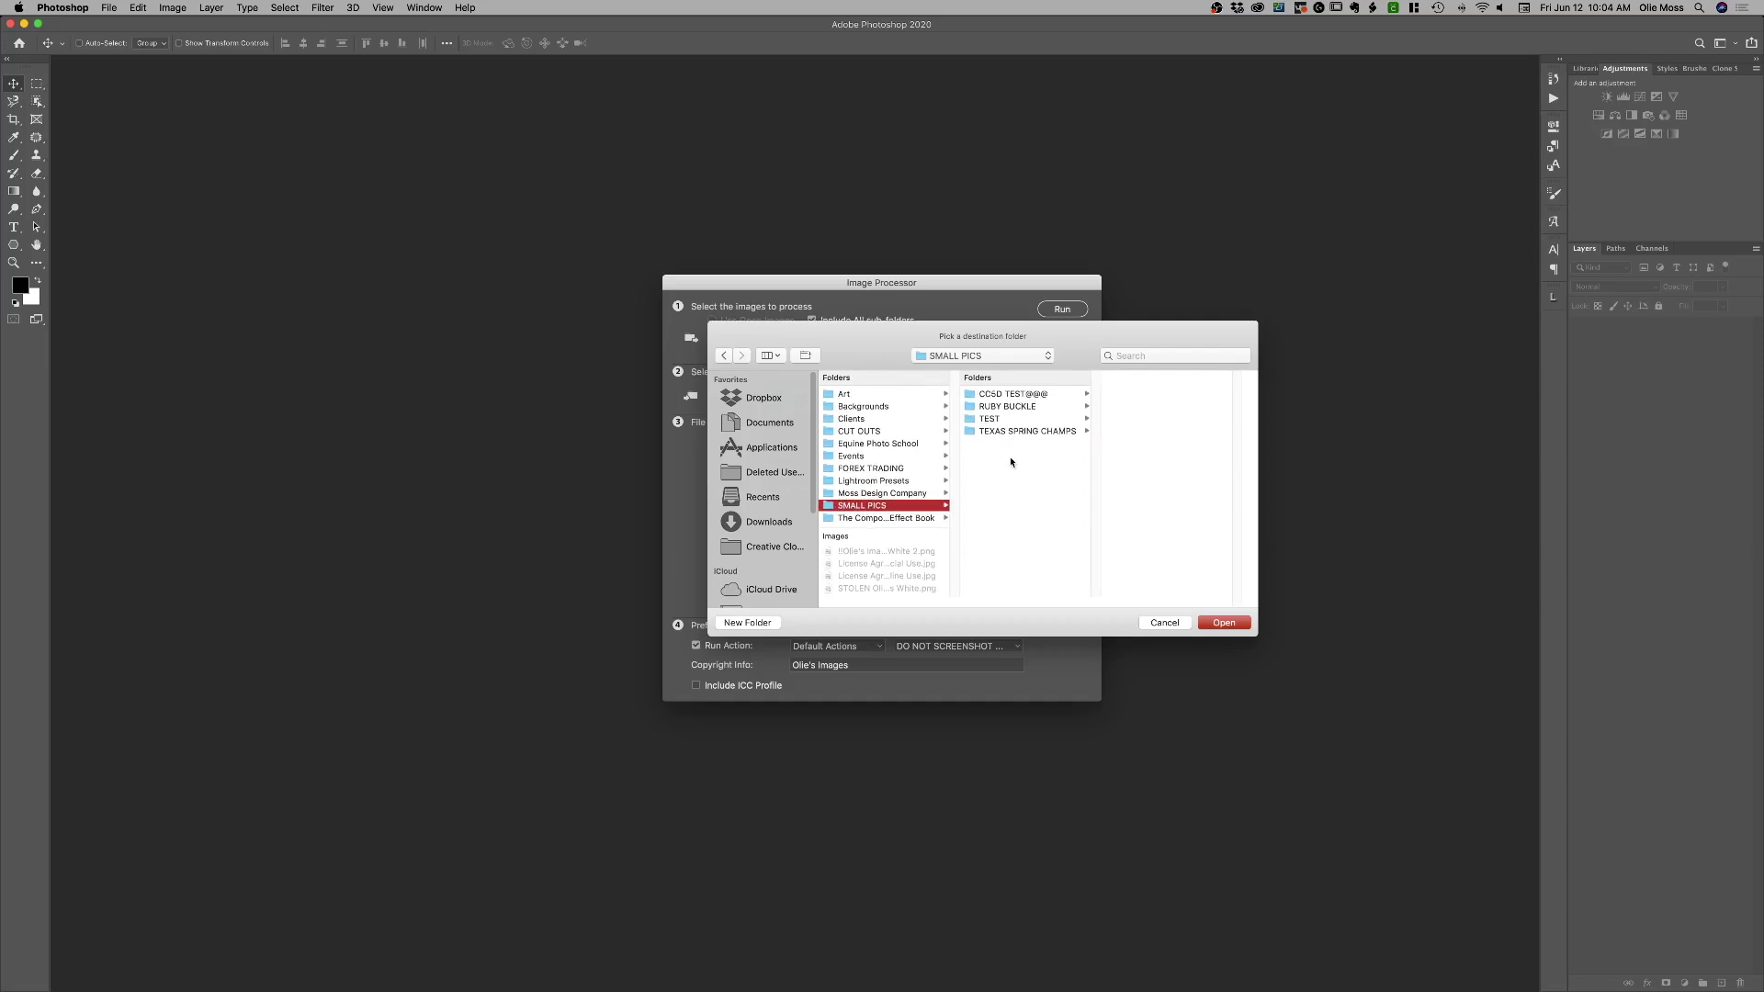
key(super+shift+n)
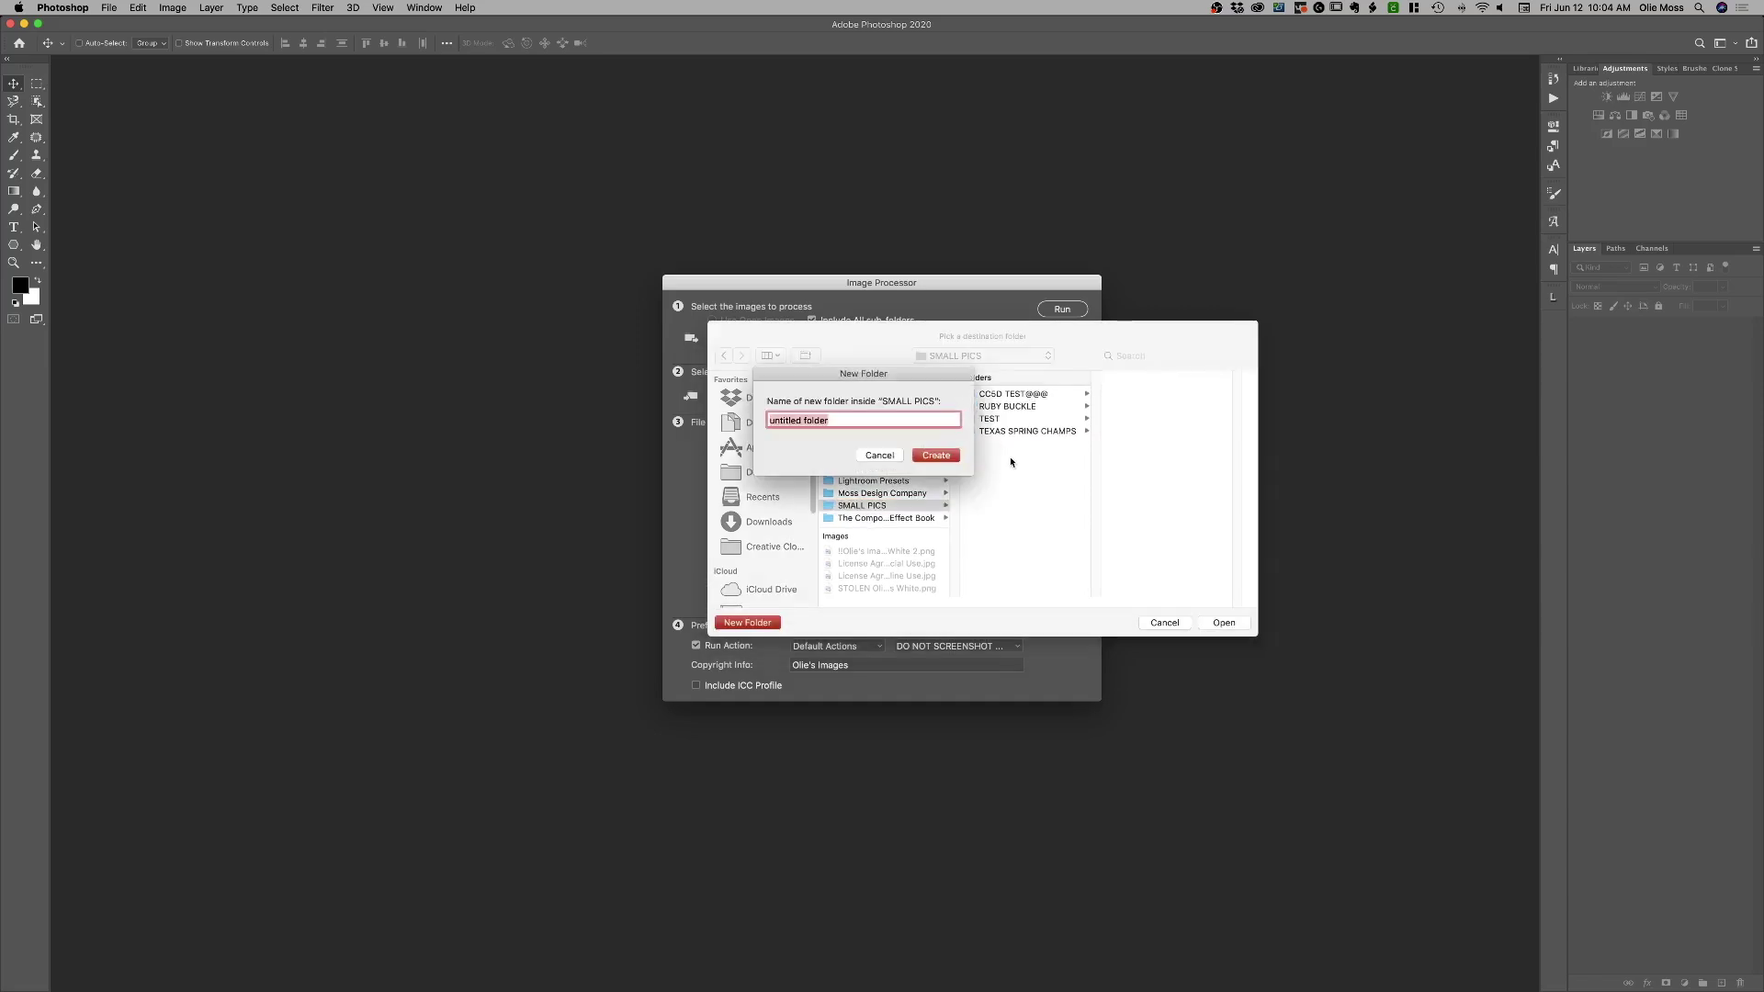
text(PROCESSING COURSE)
key(Return)
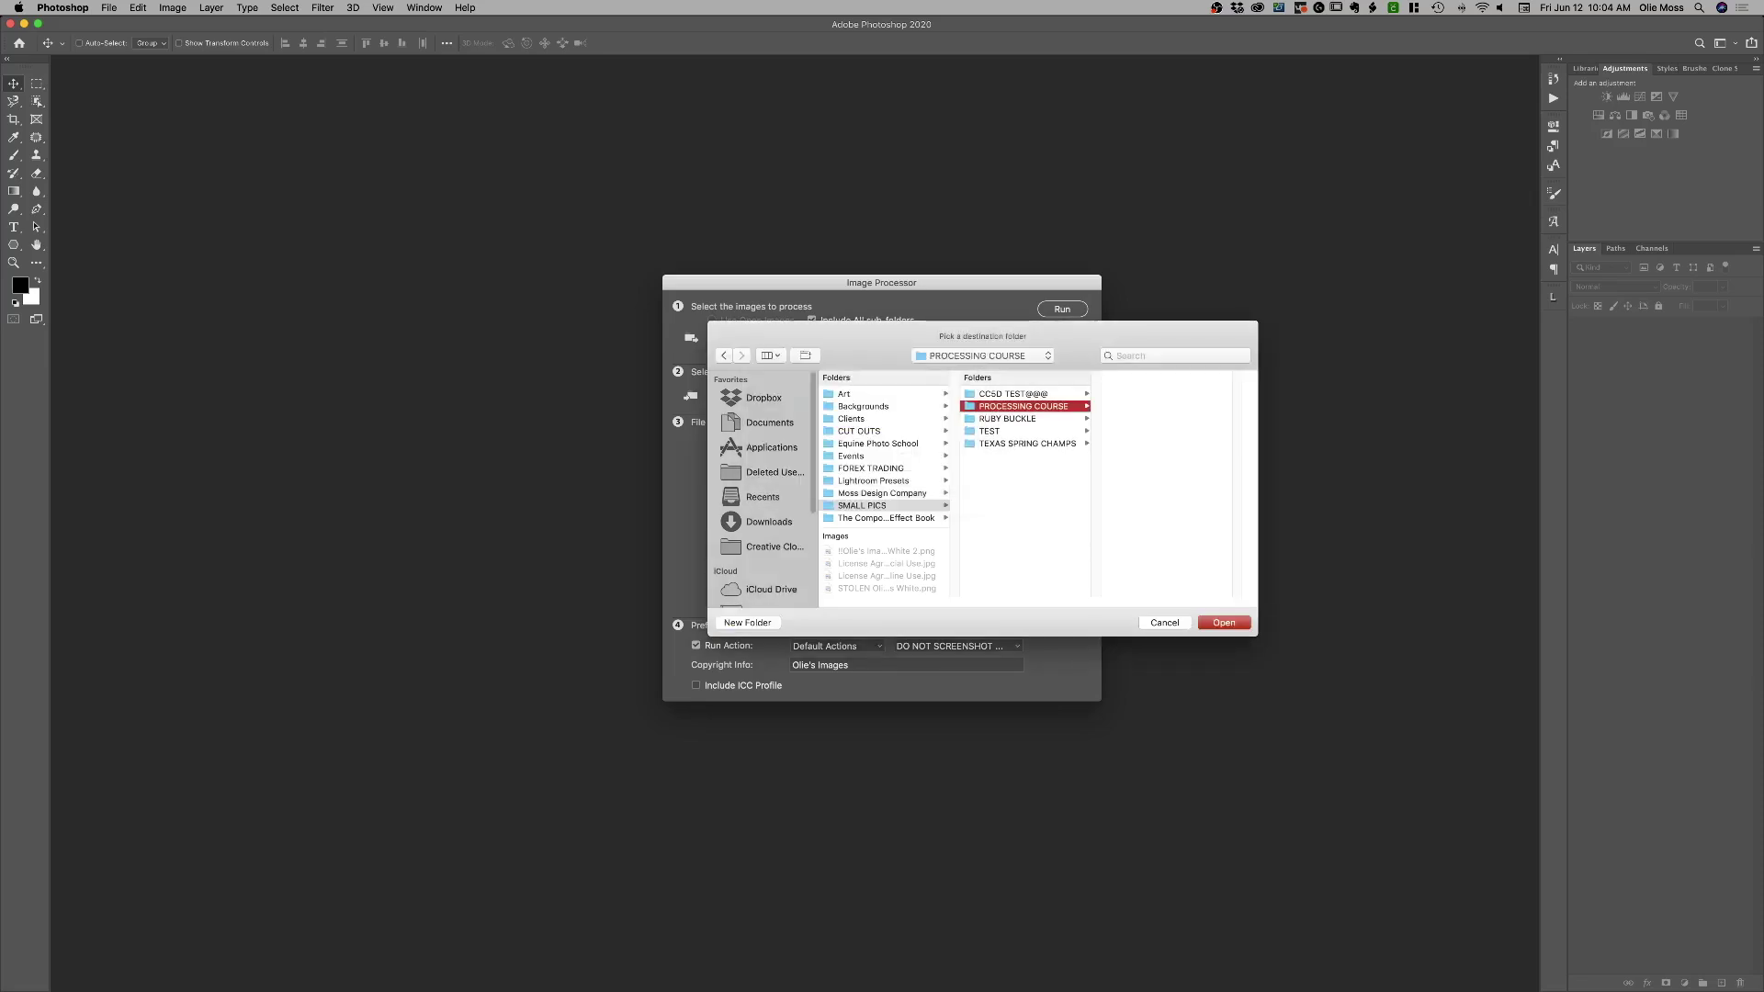
Examine how the RUBY BUCKLE folder is organised into Open rounds and numbered subfolders.
click(1020, 420)
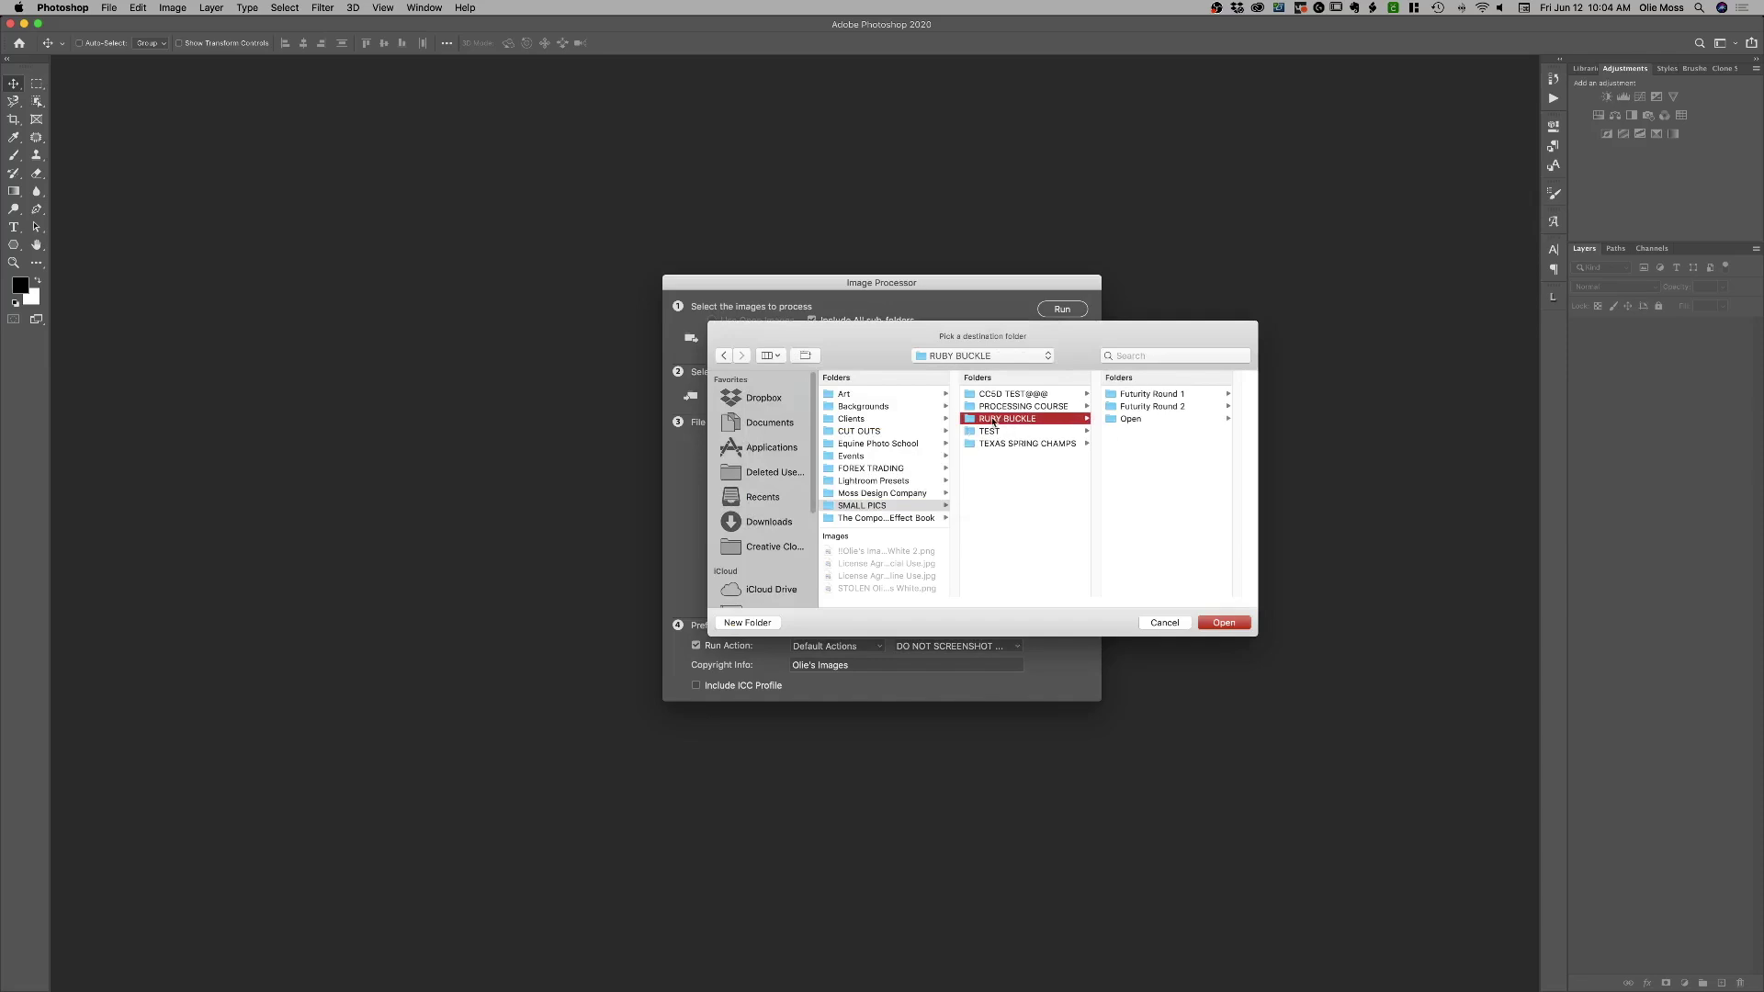
click(1140, 420)
click(1140, 420)
click(1220, 405)
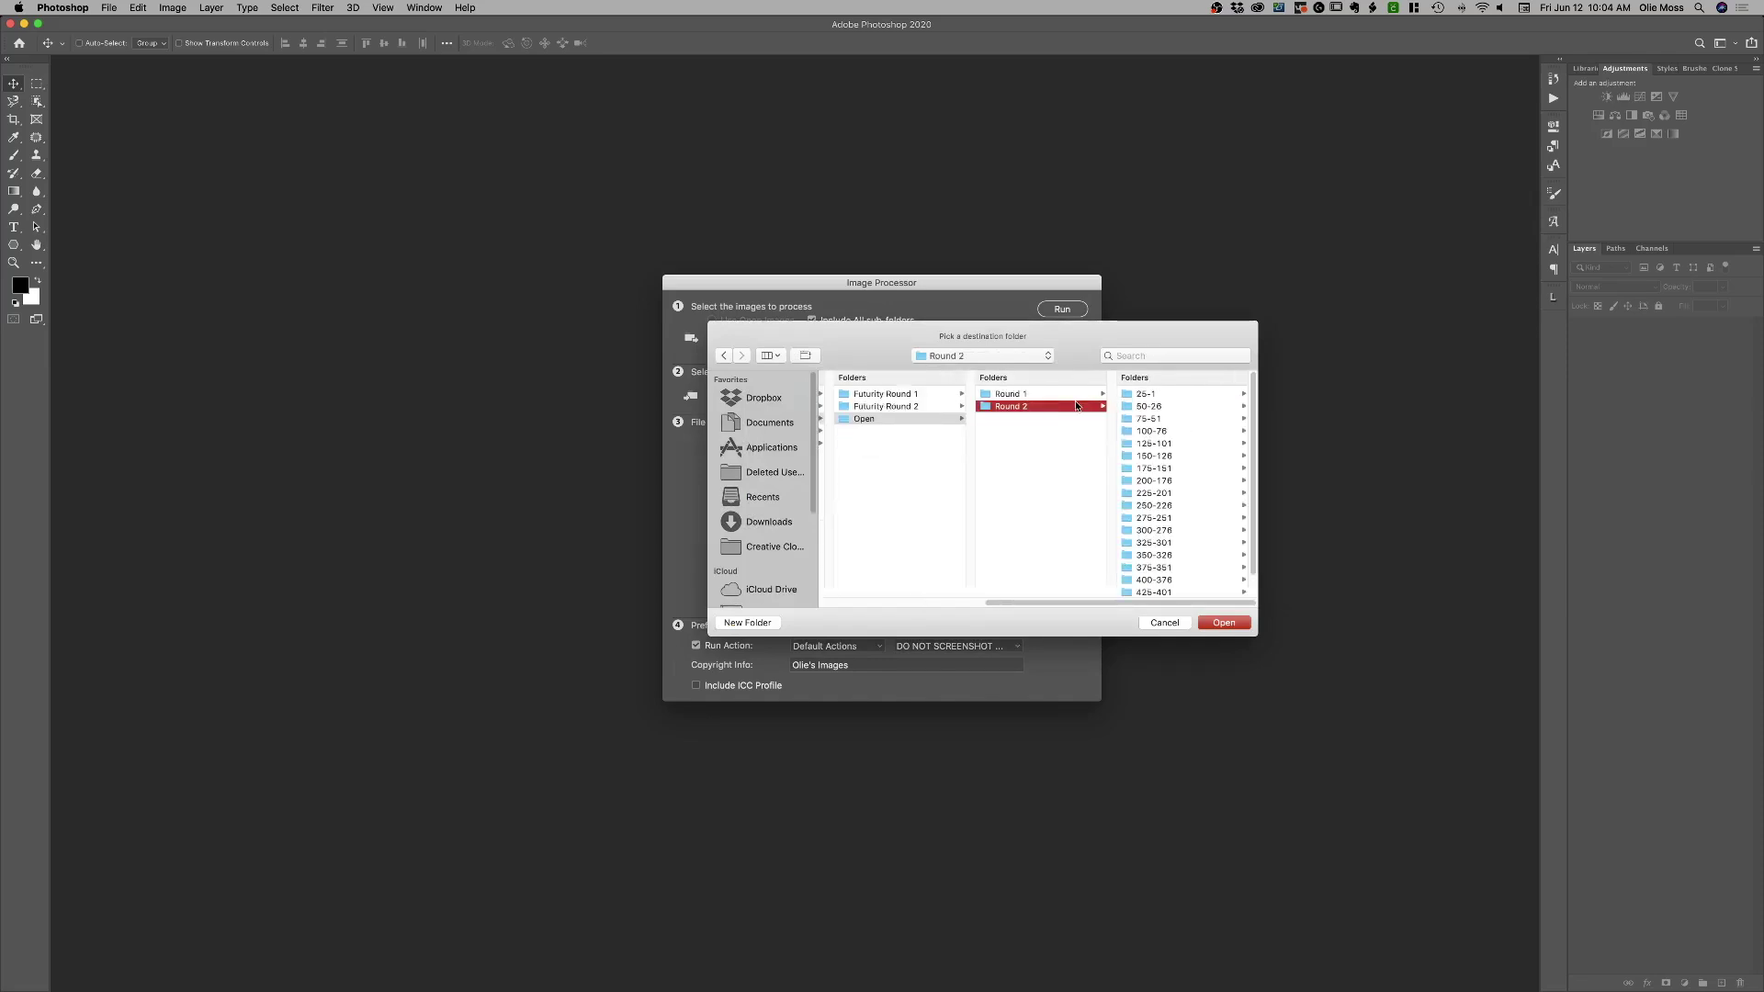
click(912, 421)
click(1009, 394)
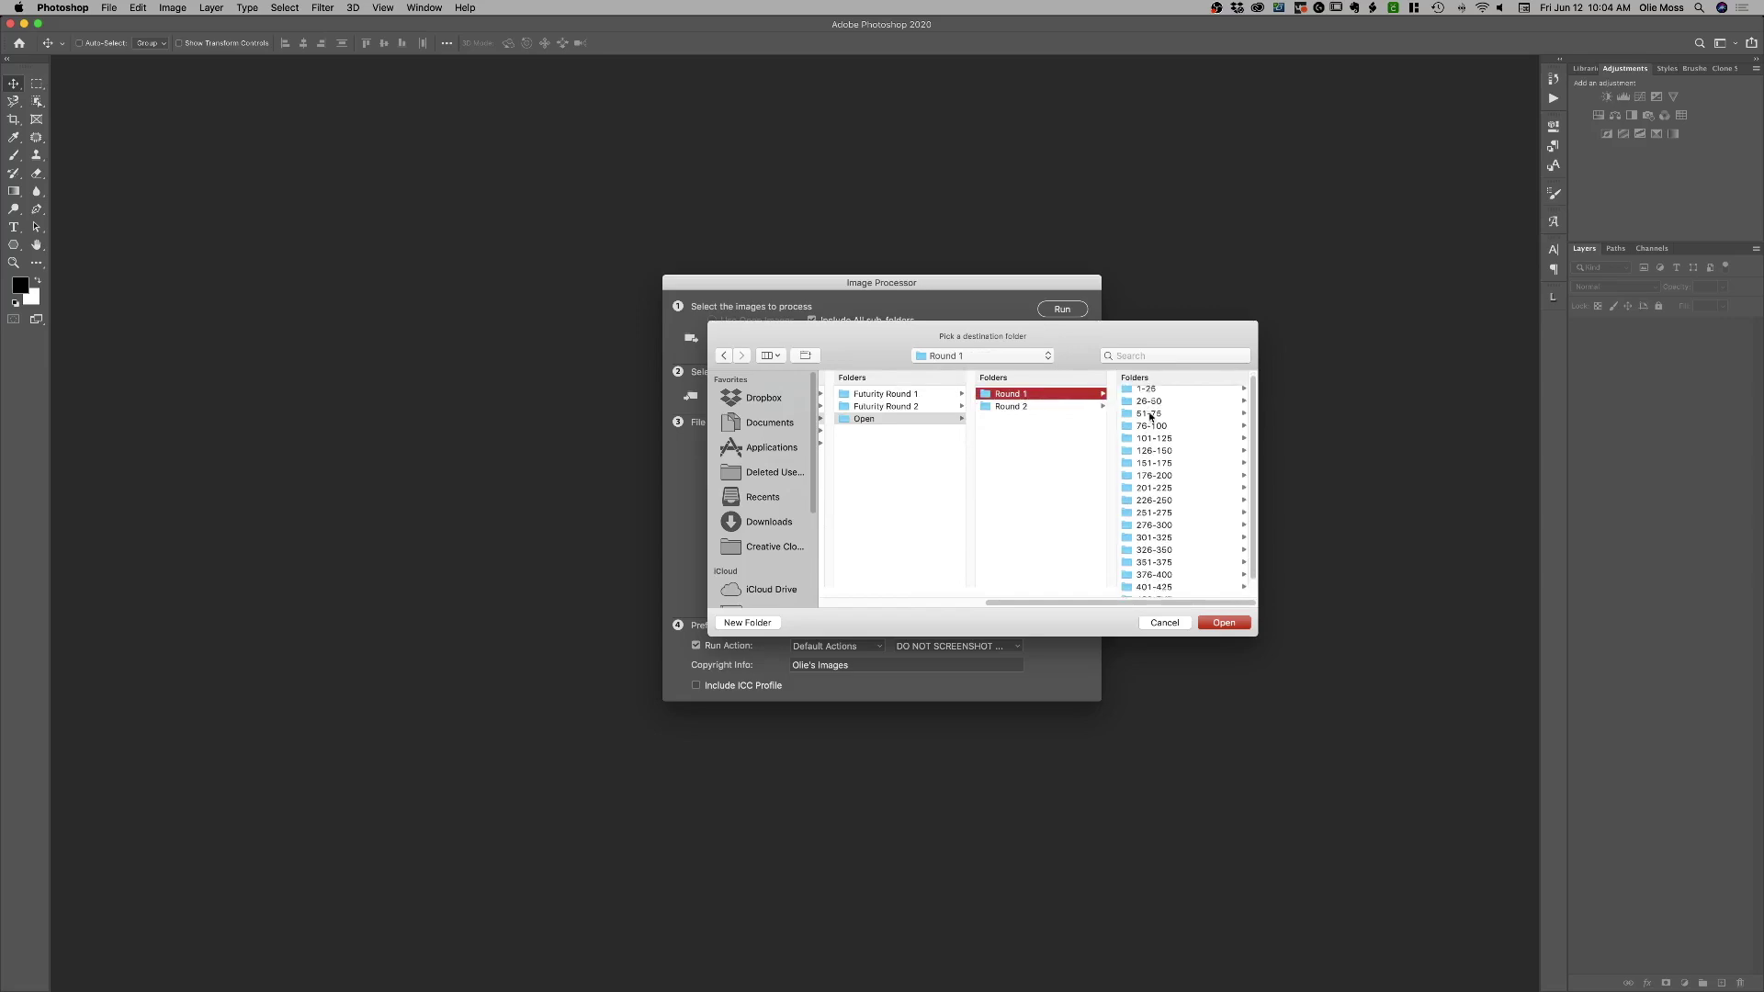
scroll(1167, 551, up, 2)
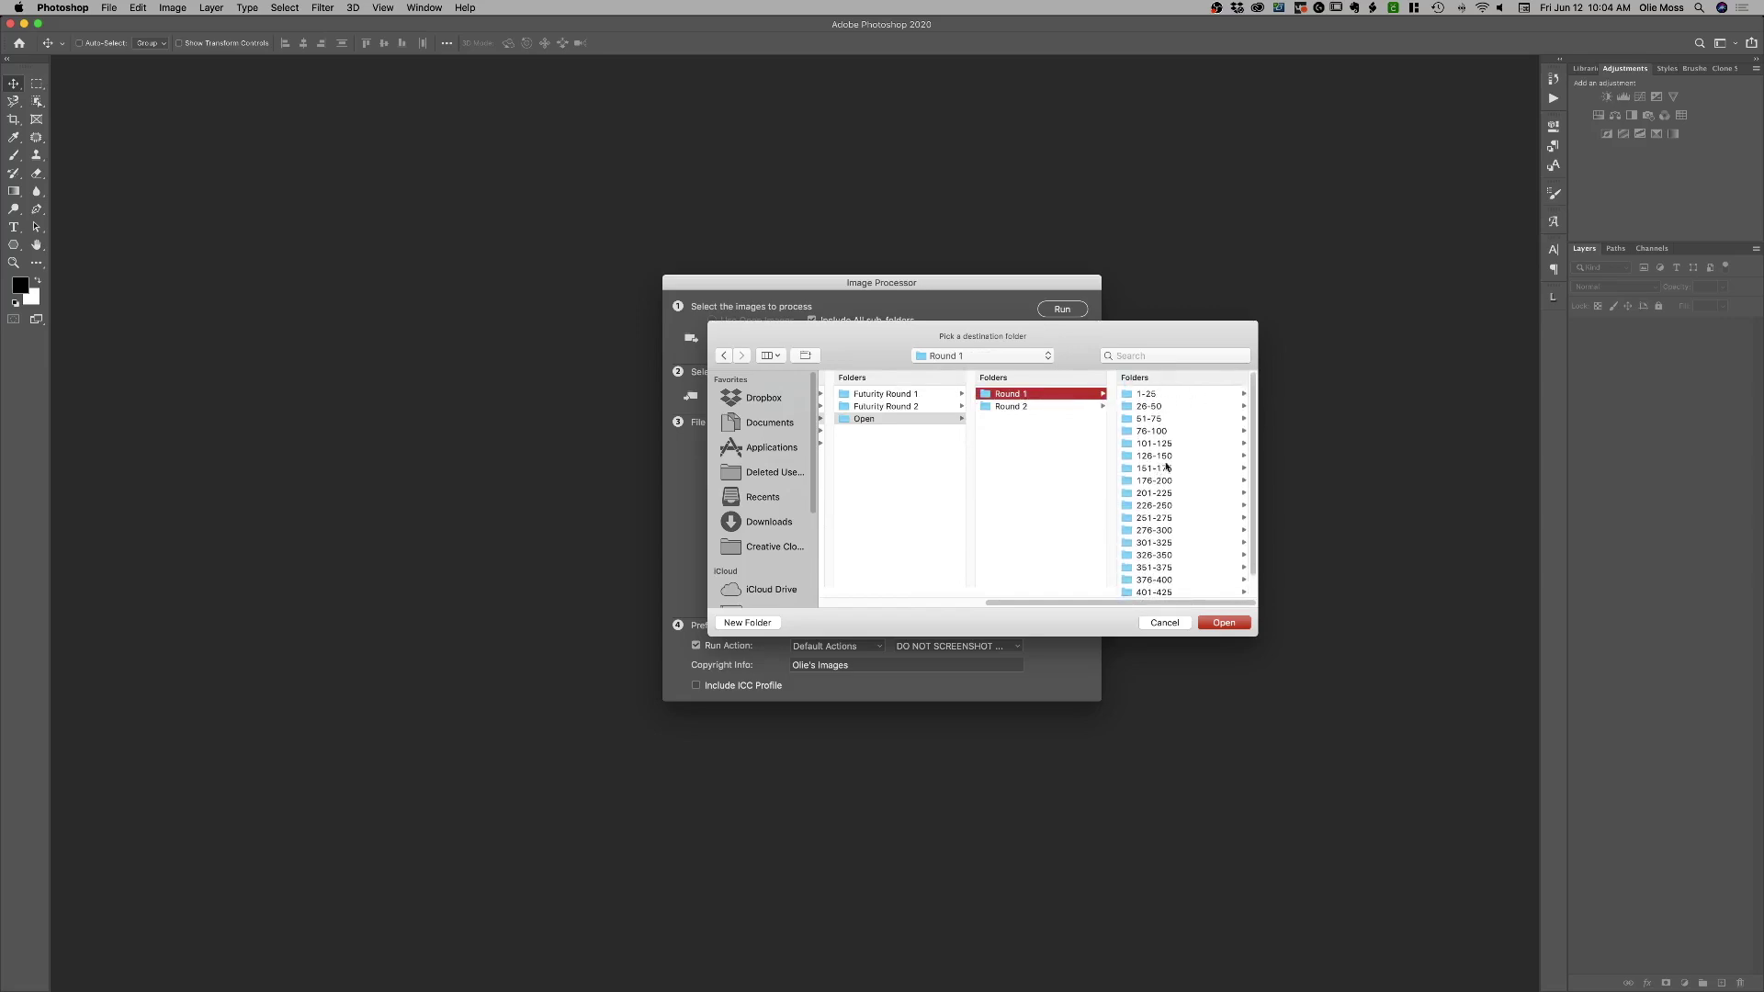
scroll(960, 459, left, 6)
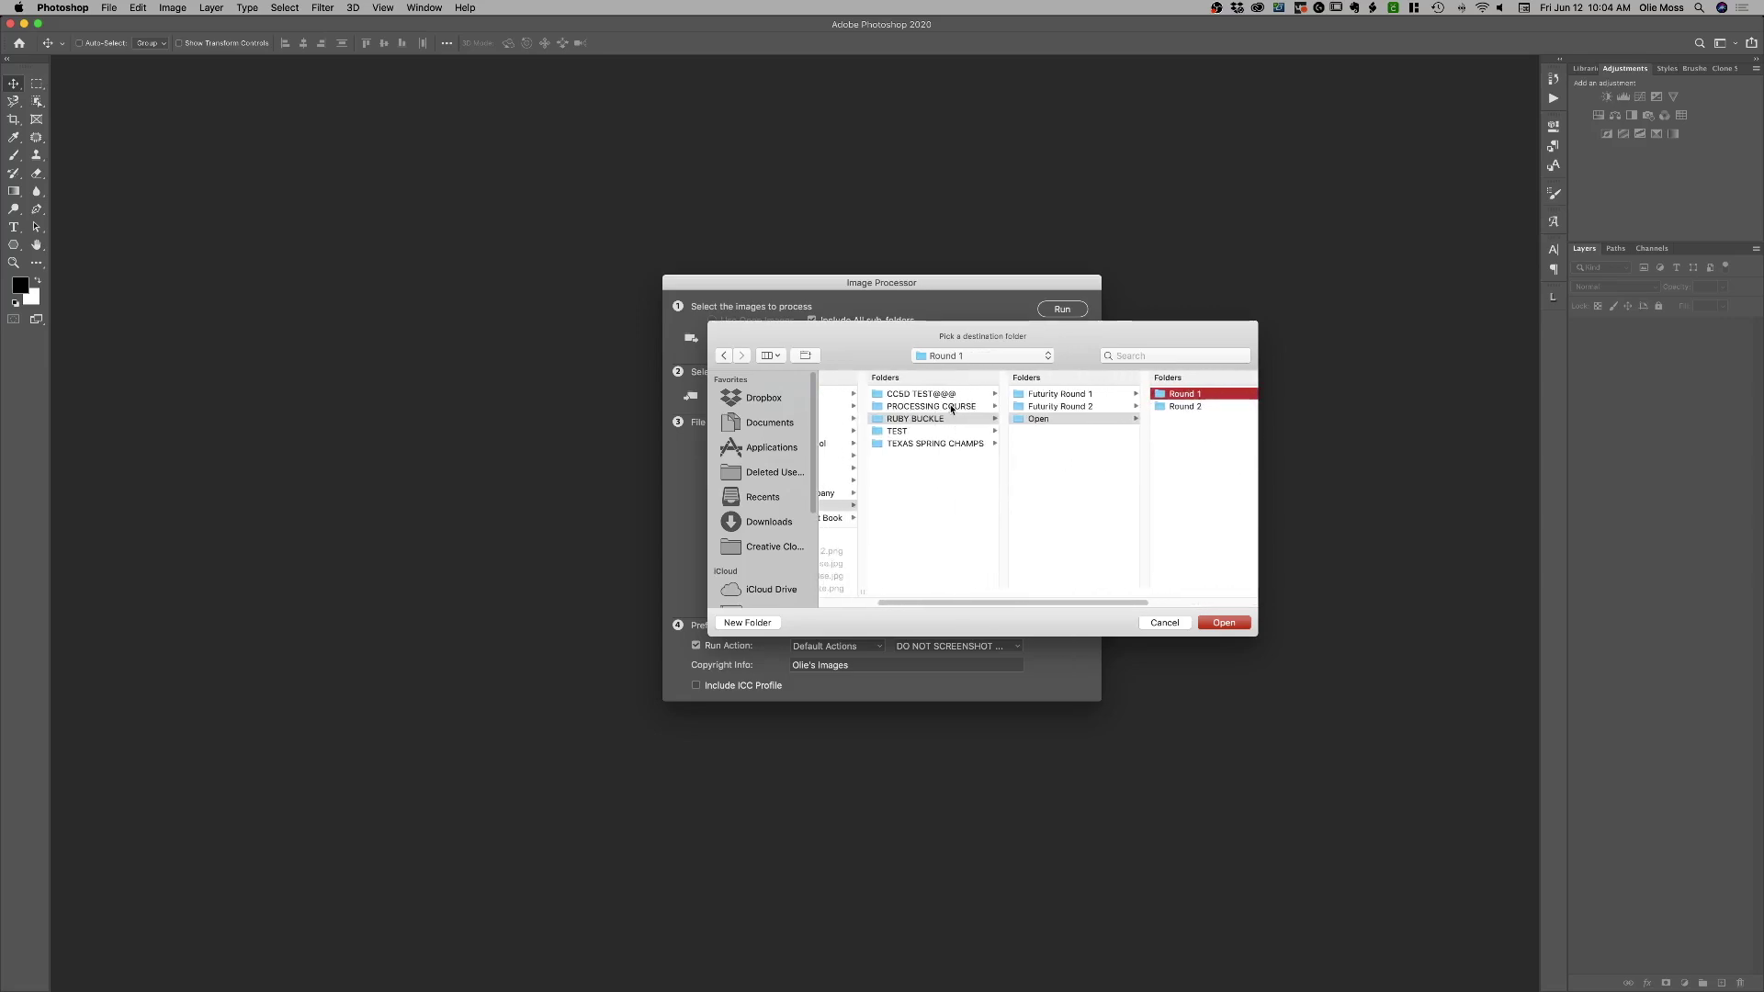
Create a folder named OPEN inside PROCESSING COURSE and a folder named Round One inside OPEN.
click(912, 407)
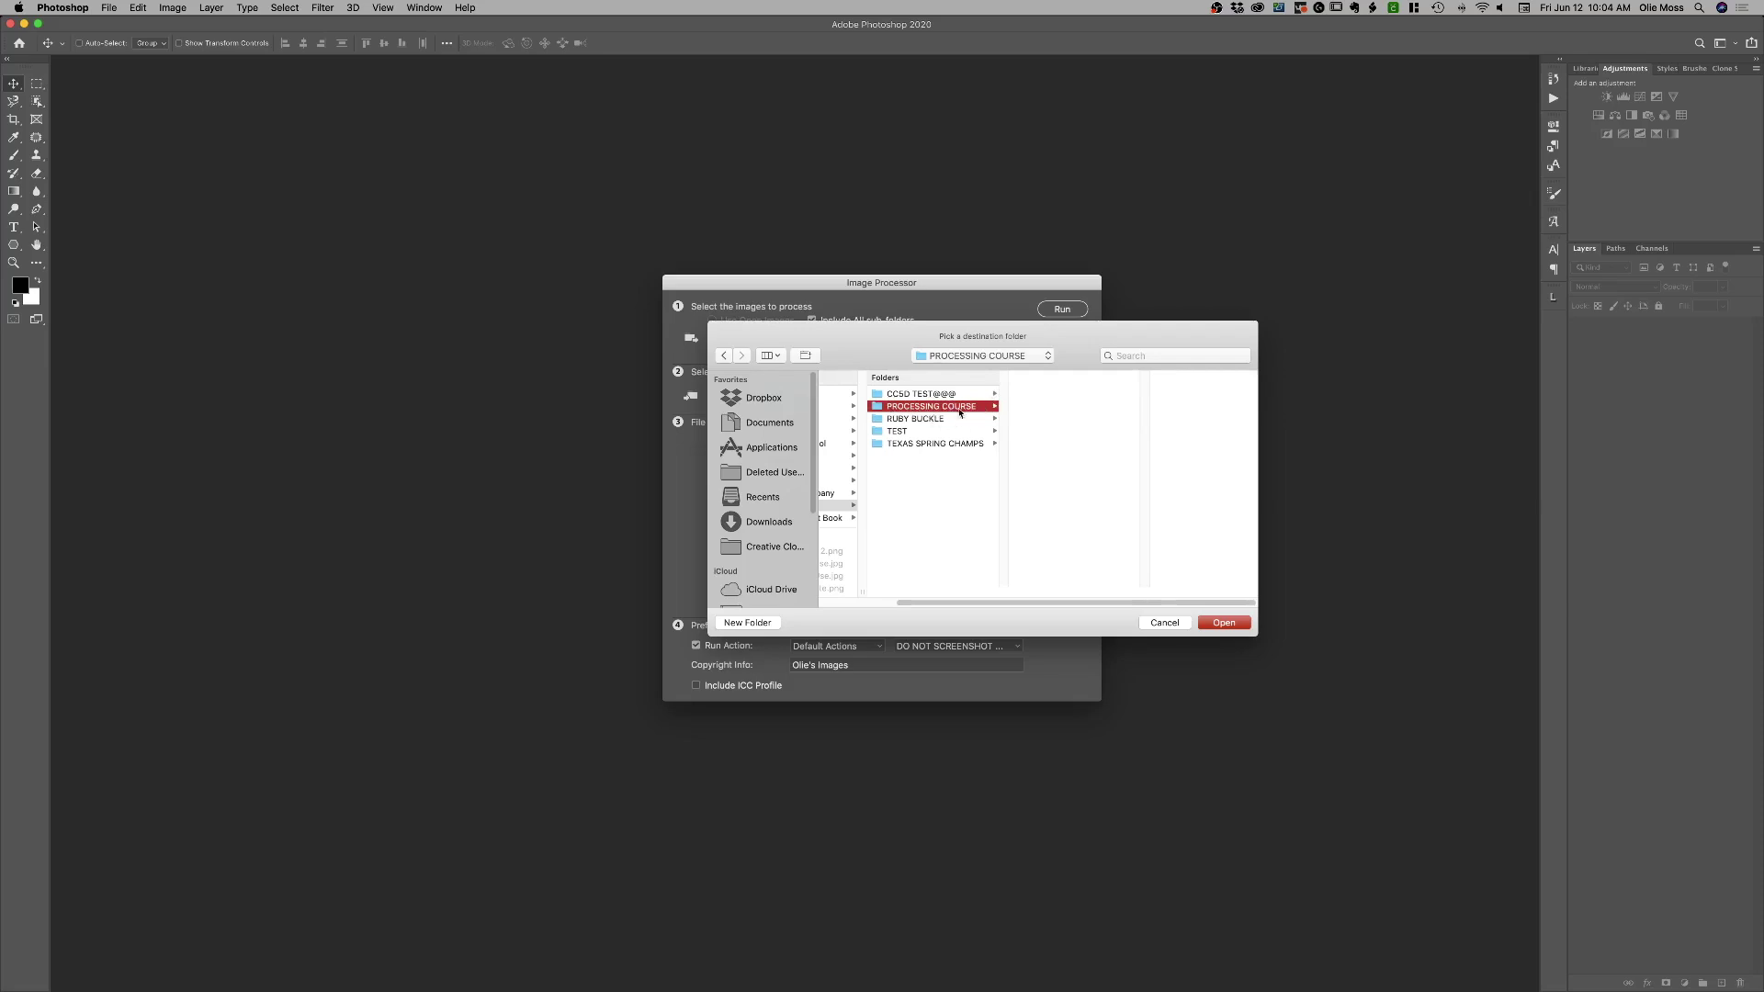
key(super+shift+n)
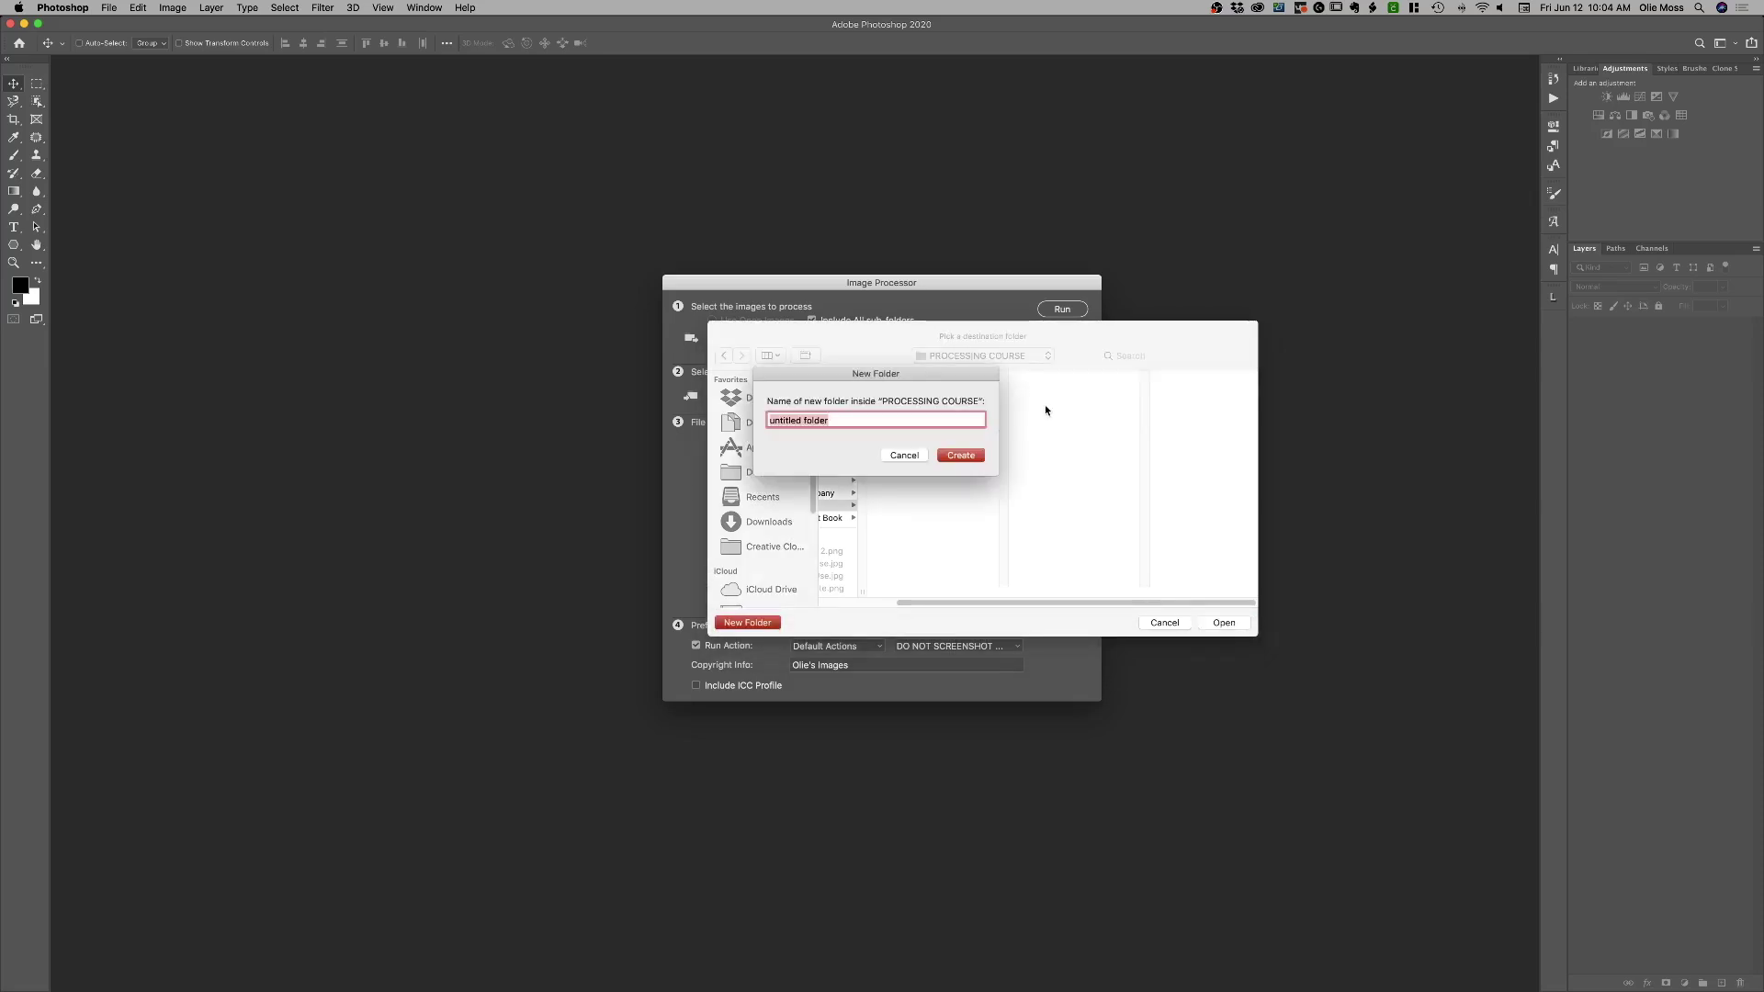
text(OPEN)
key(Return)
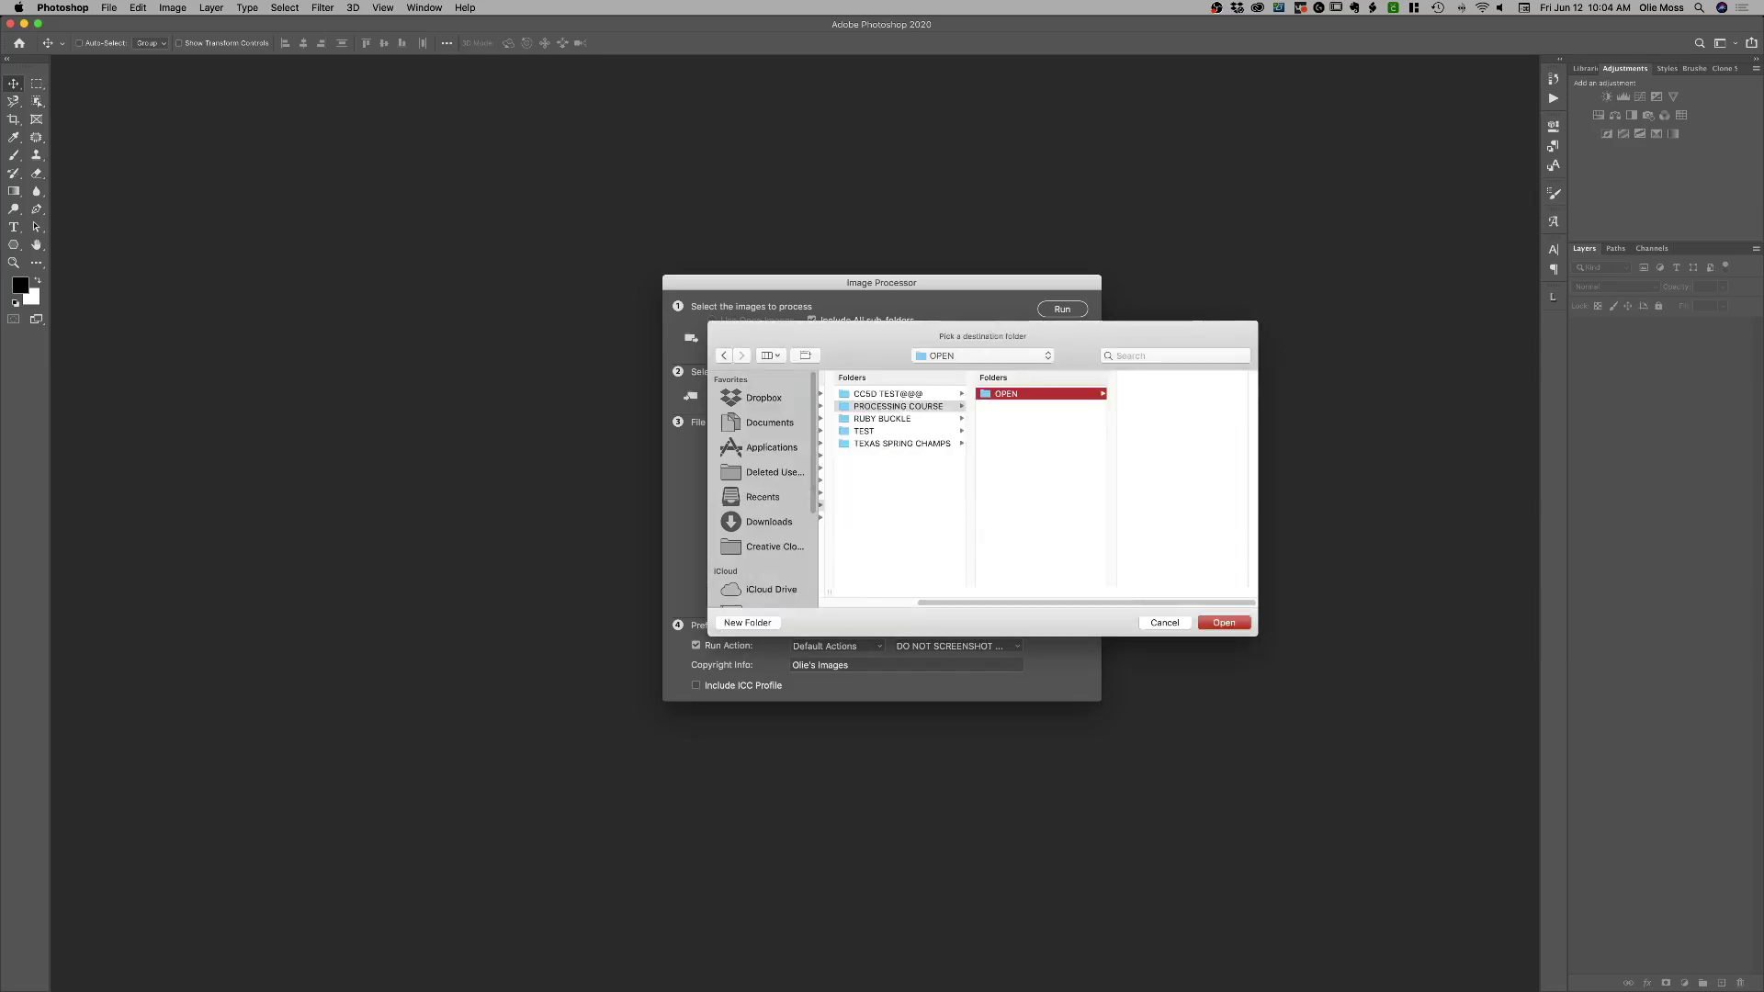
key(super+shift+n)
text(Round One)
key(Return)
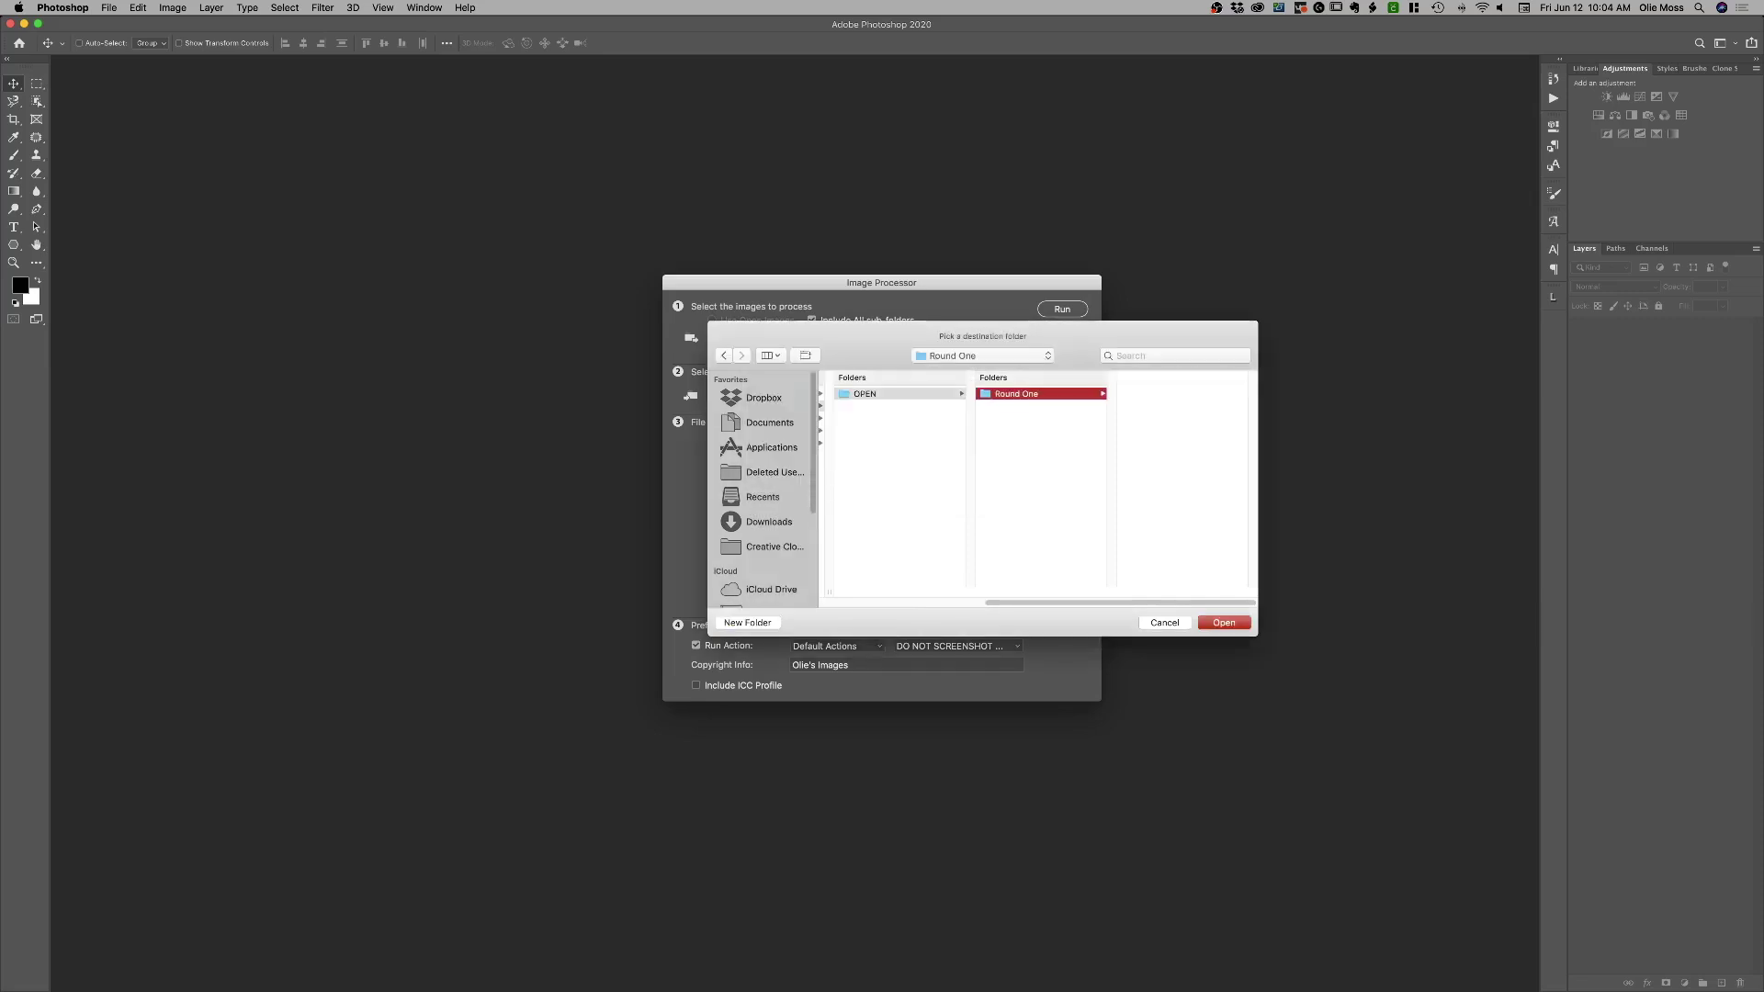
Create a folder named 1-25 inside Round One and set it as the destination for the processed images.
key(super+shift+n)
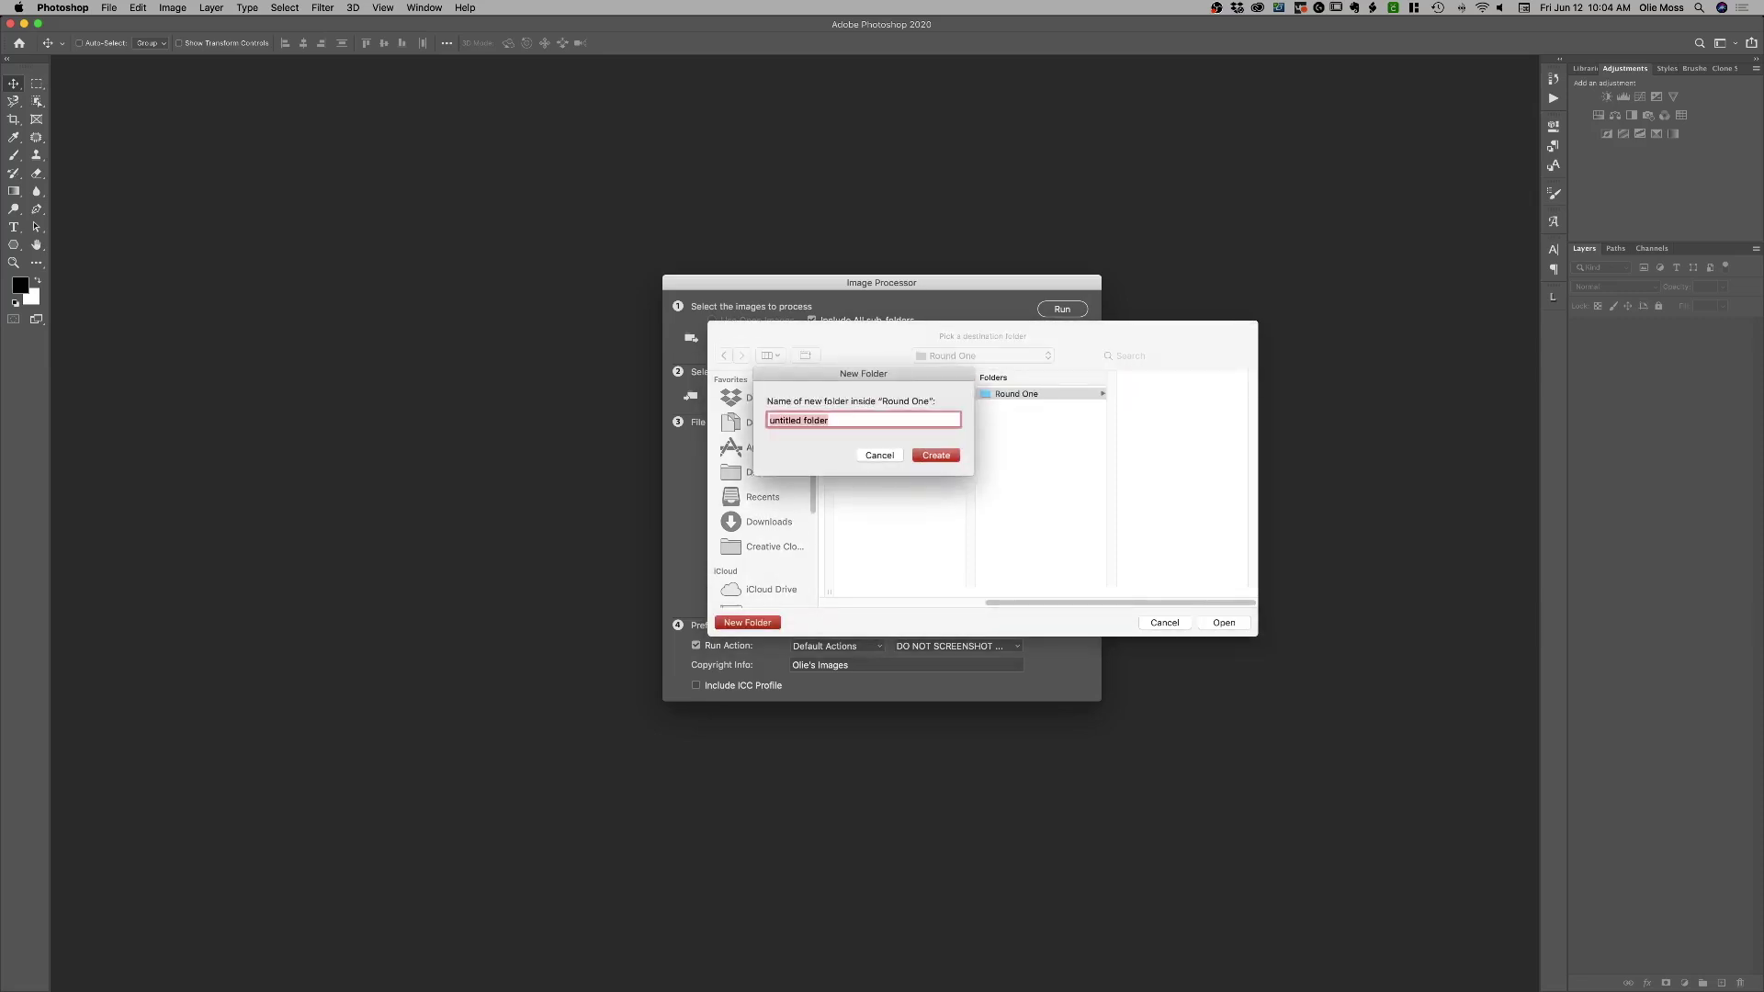
text(1-25)
key(Return)
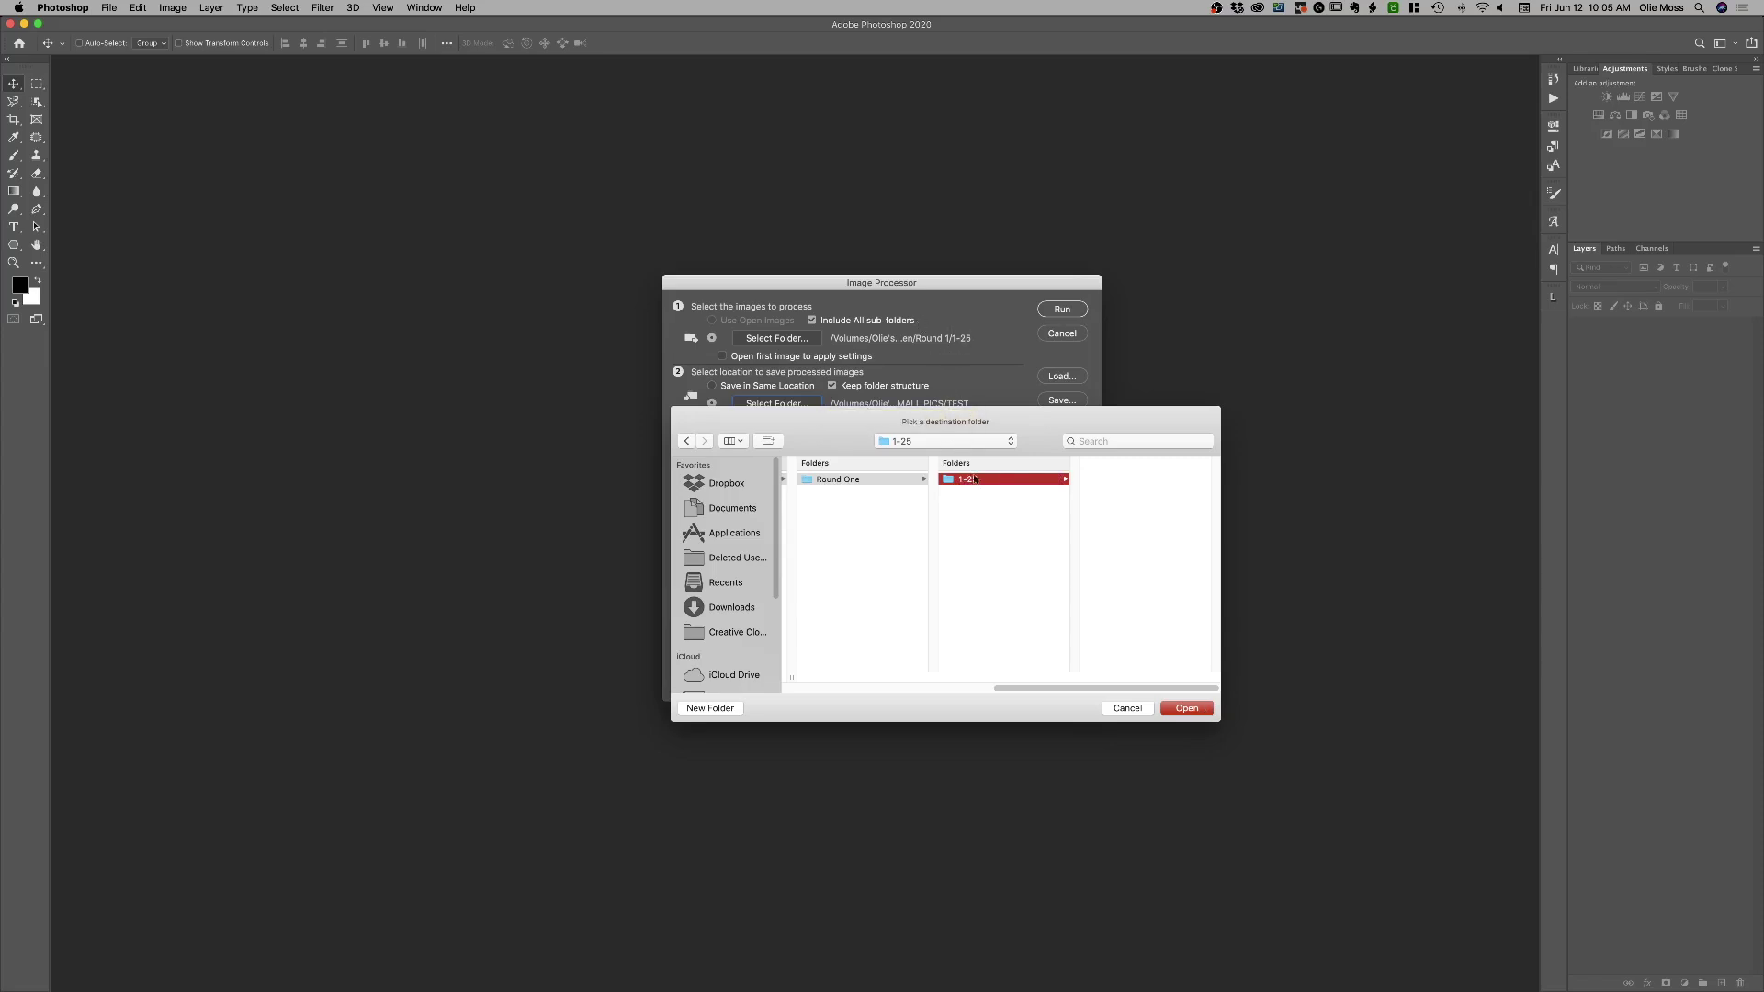
scroll(1011, 525, left, 3)
scroll(1012, 524, left, 5)
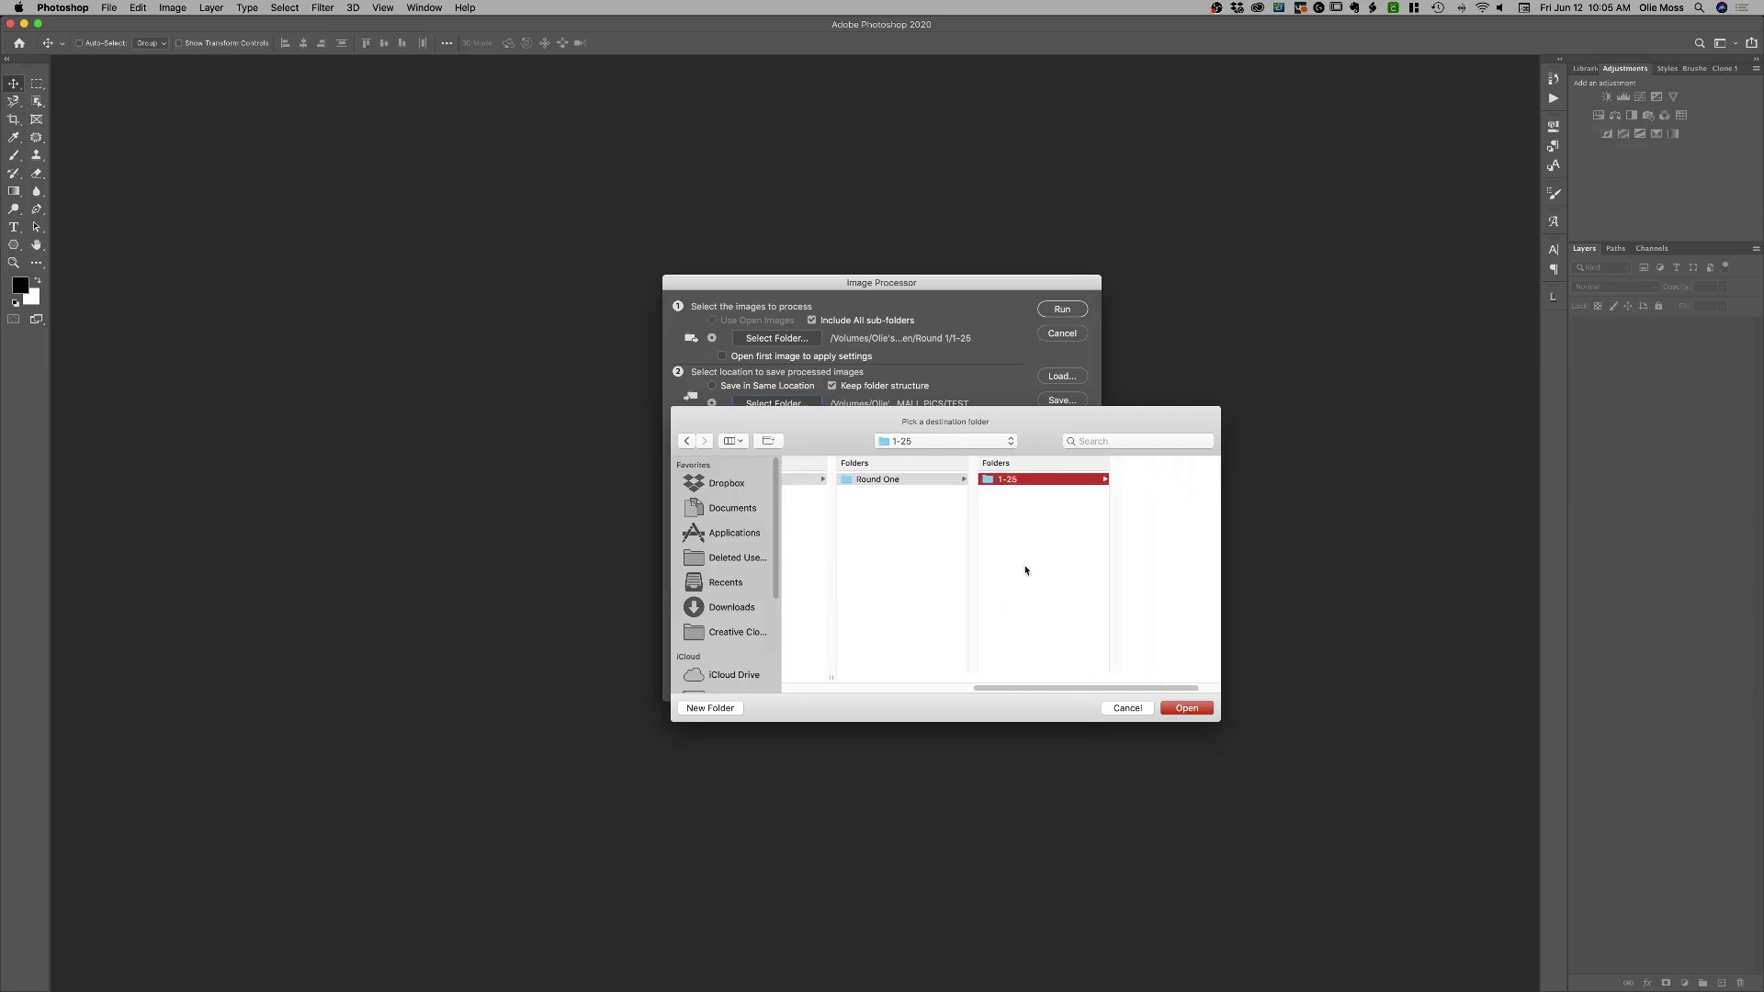
click(1197, 712)
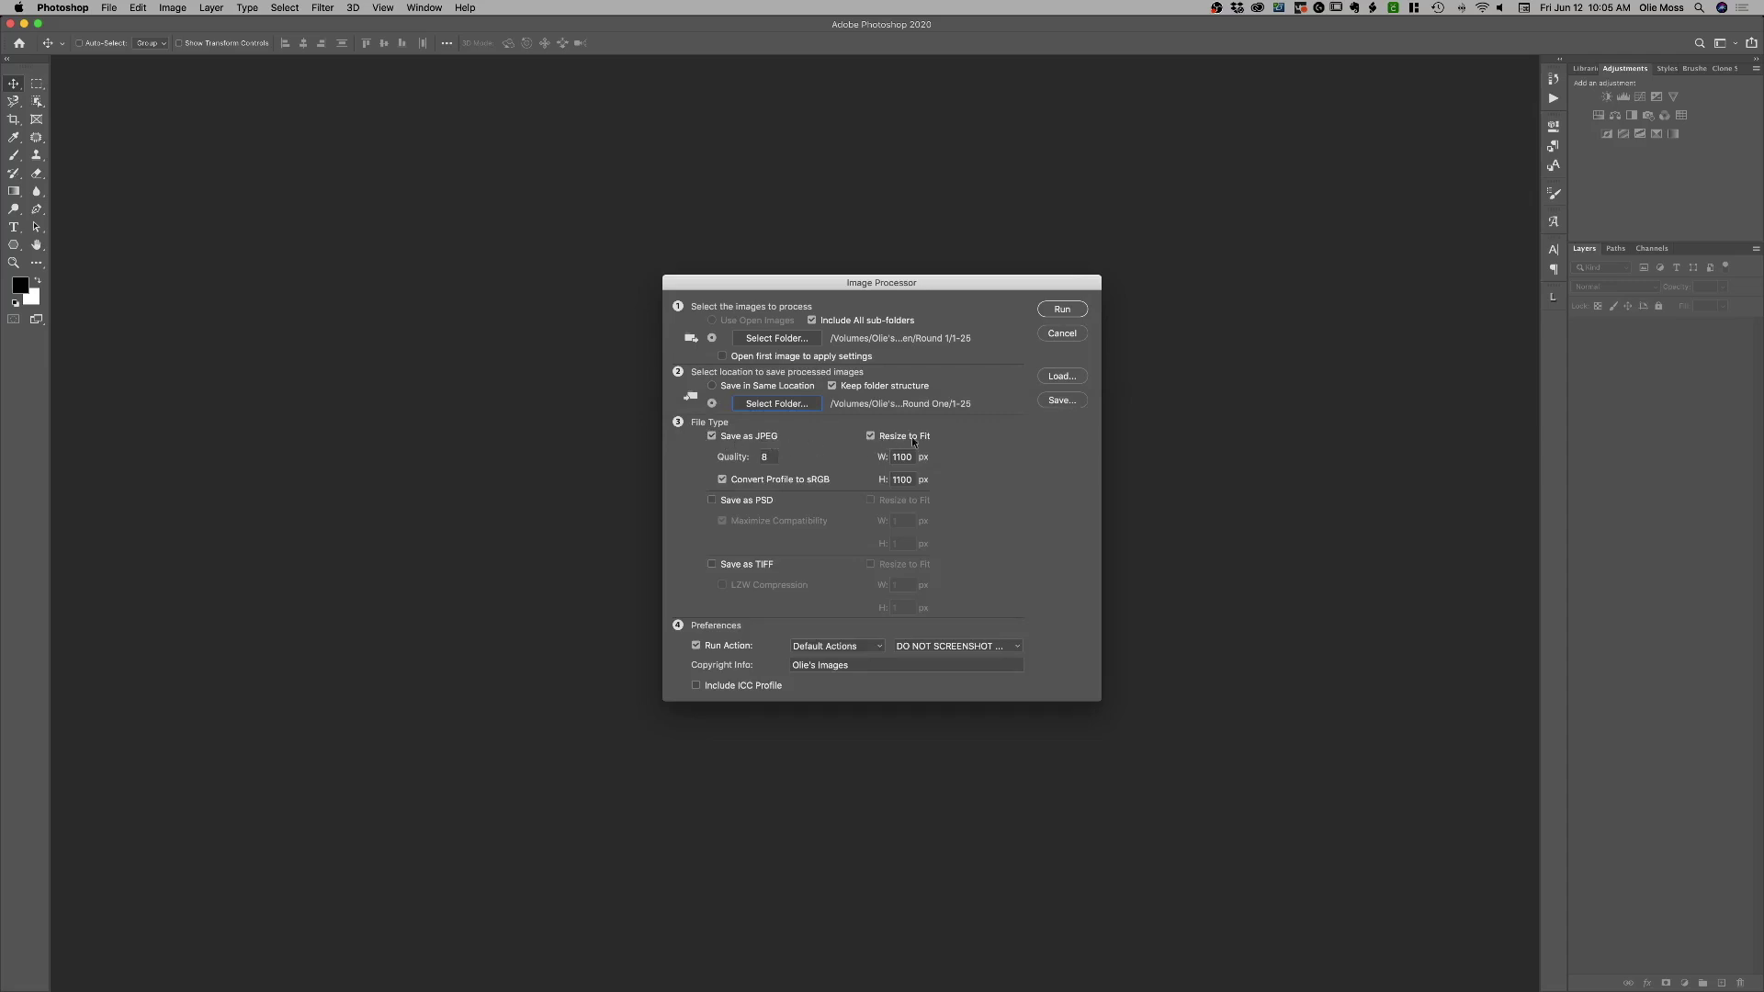
double_click(762, 456)
text(12)
click(771, 456)
Set the action to WATERMARK FOR COURSE from the Default Actions set and run the Image Processor.
click(965, 646)
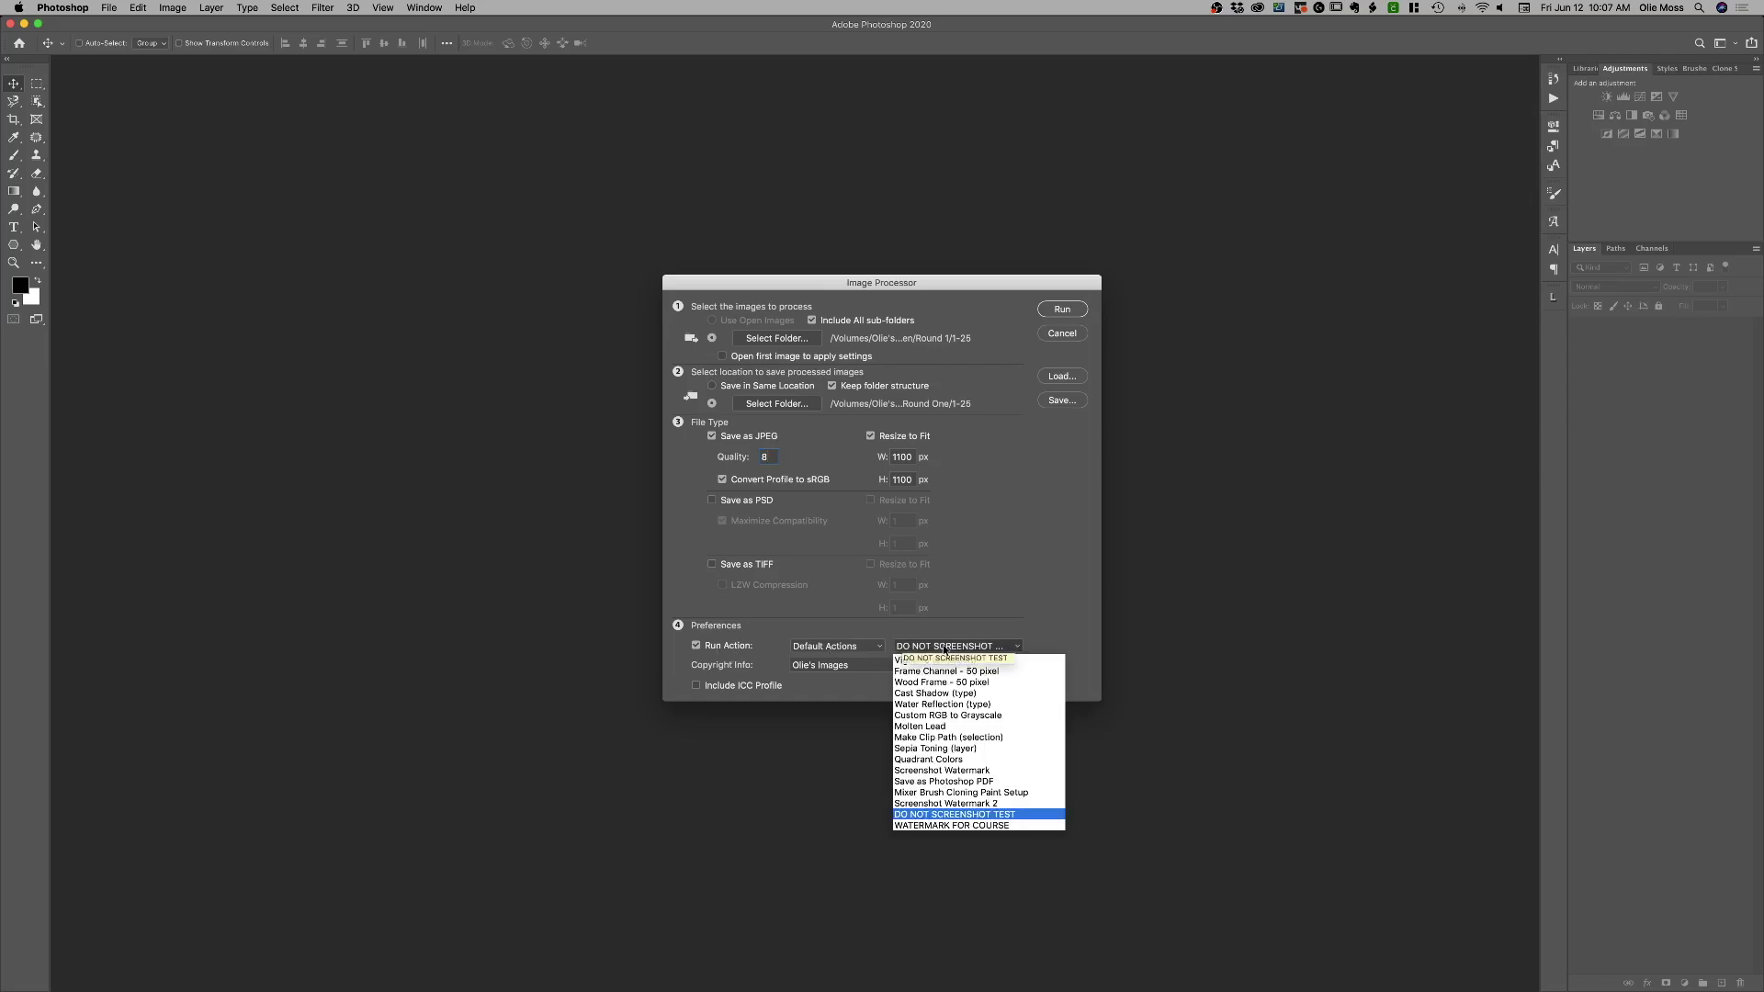
click(983, 825)
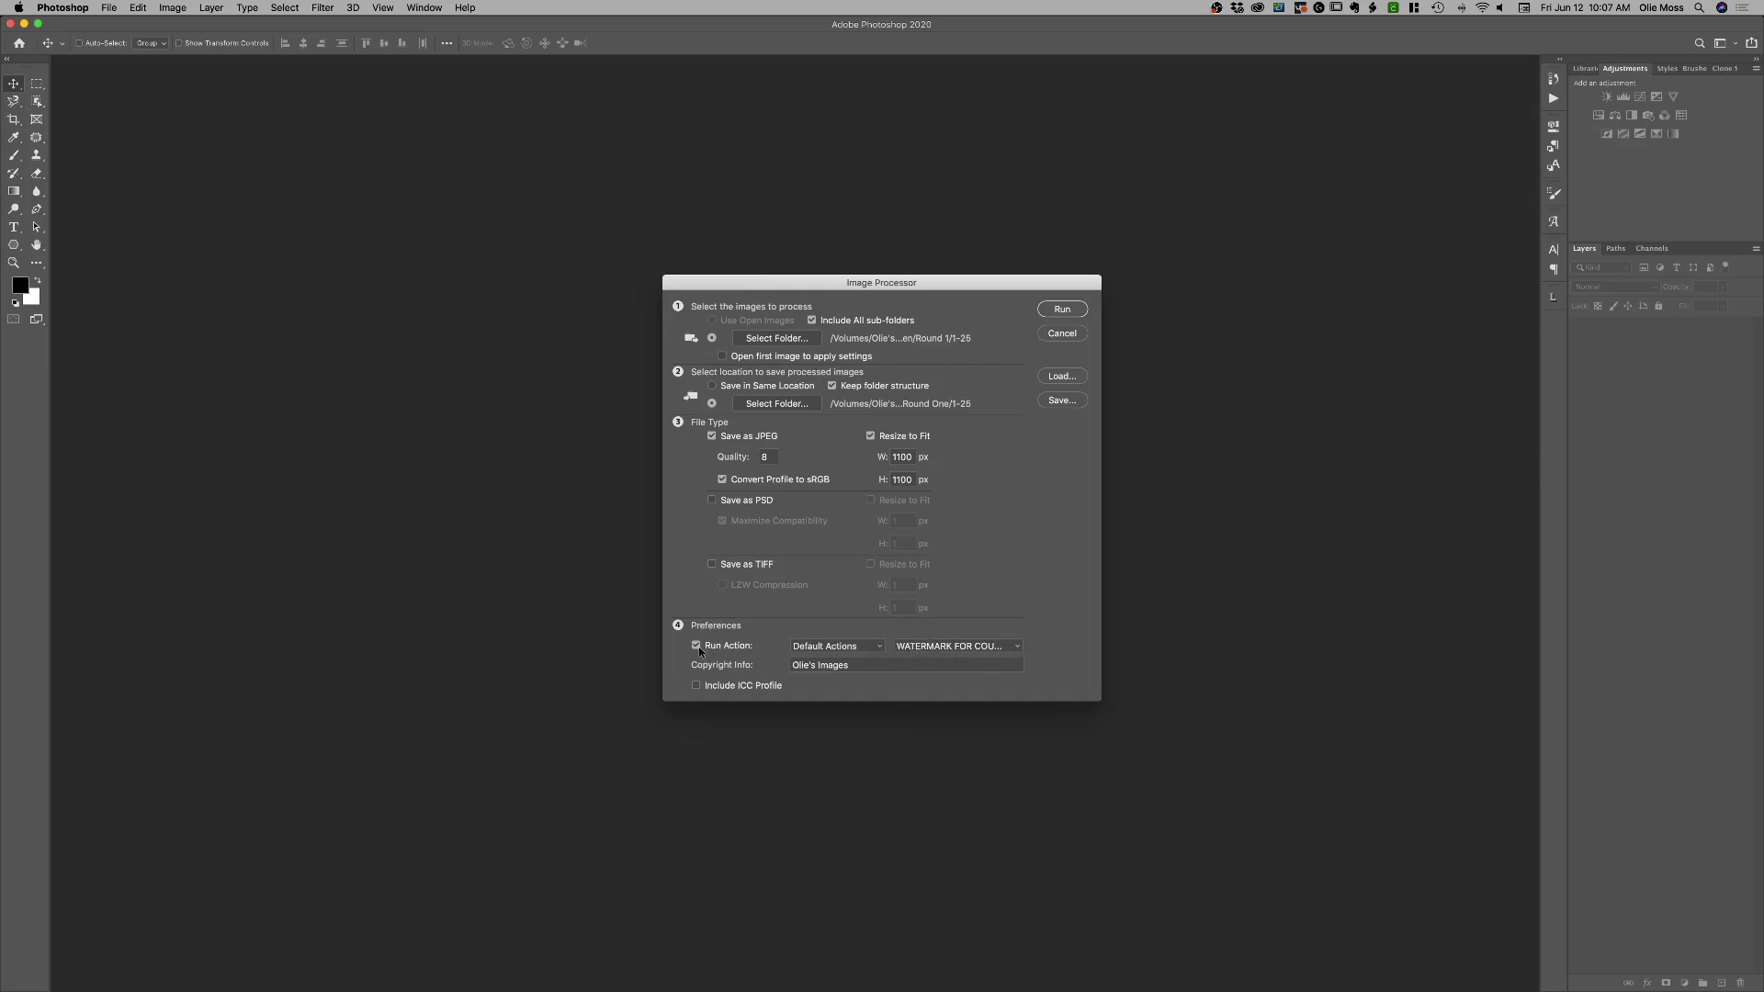
click(838, 646)
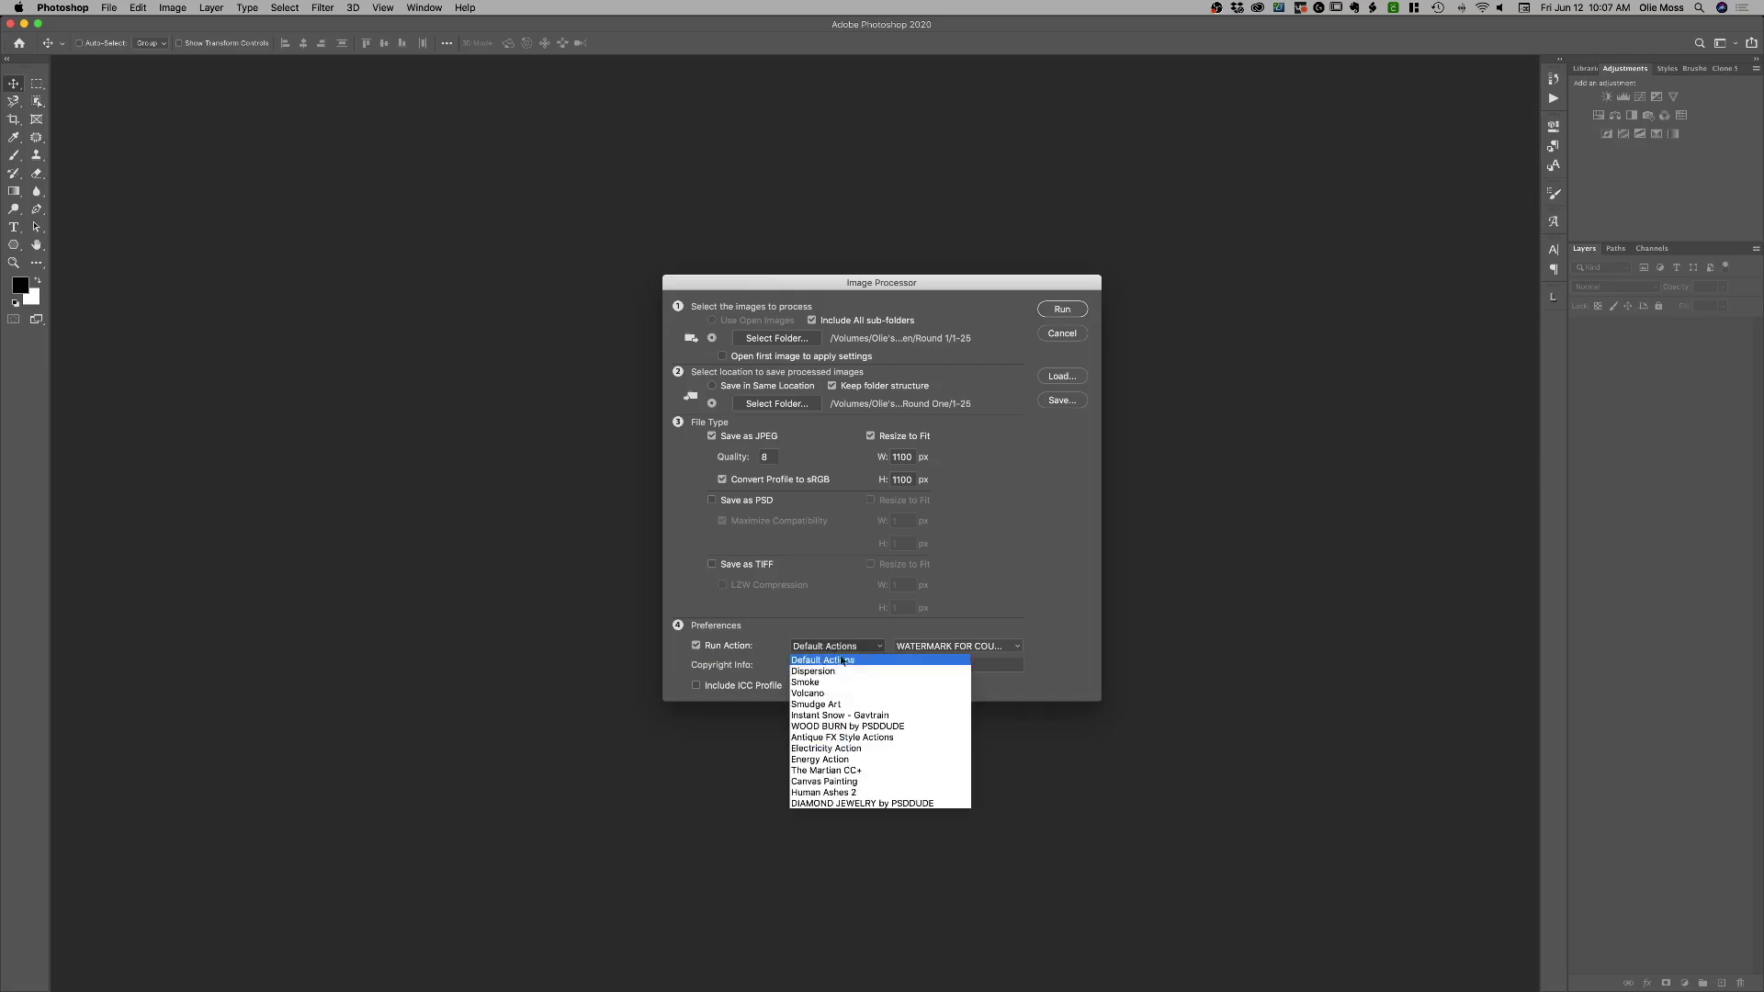
click(896, 659)
click(958, 646)
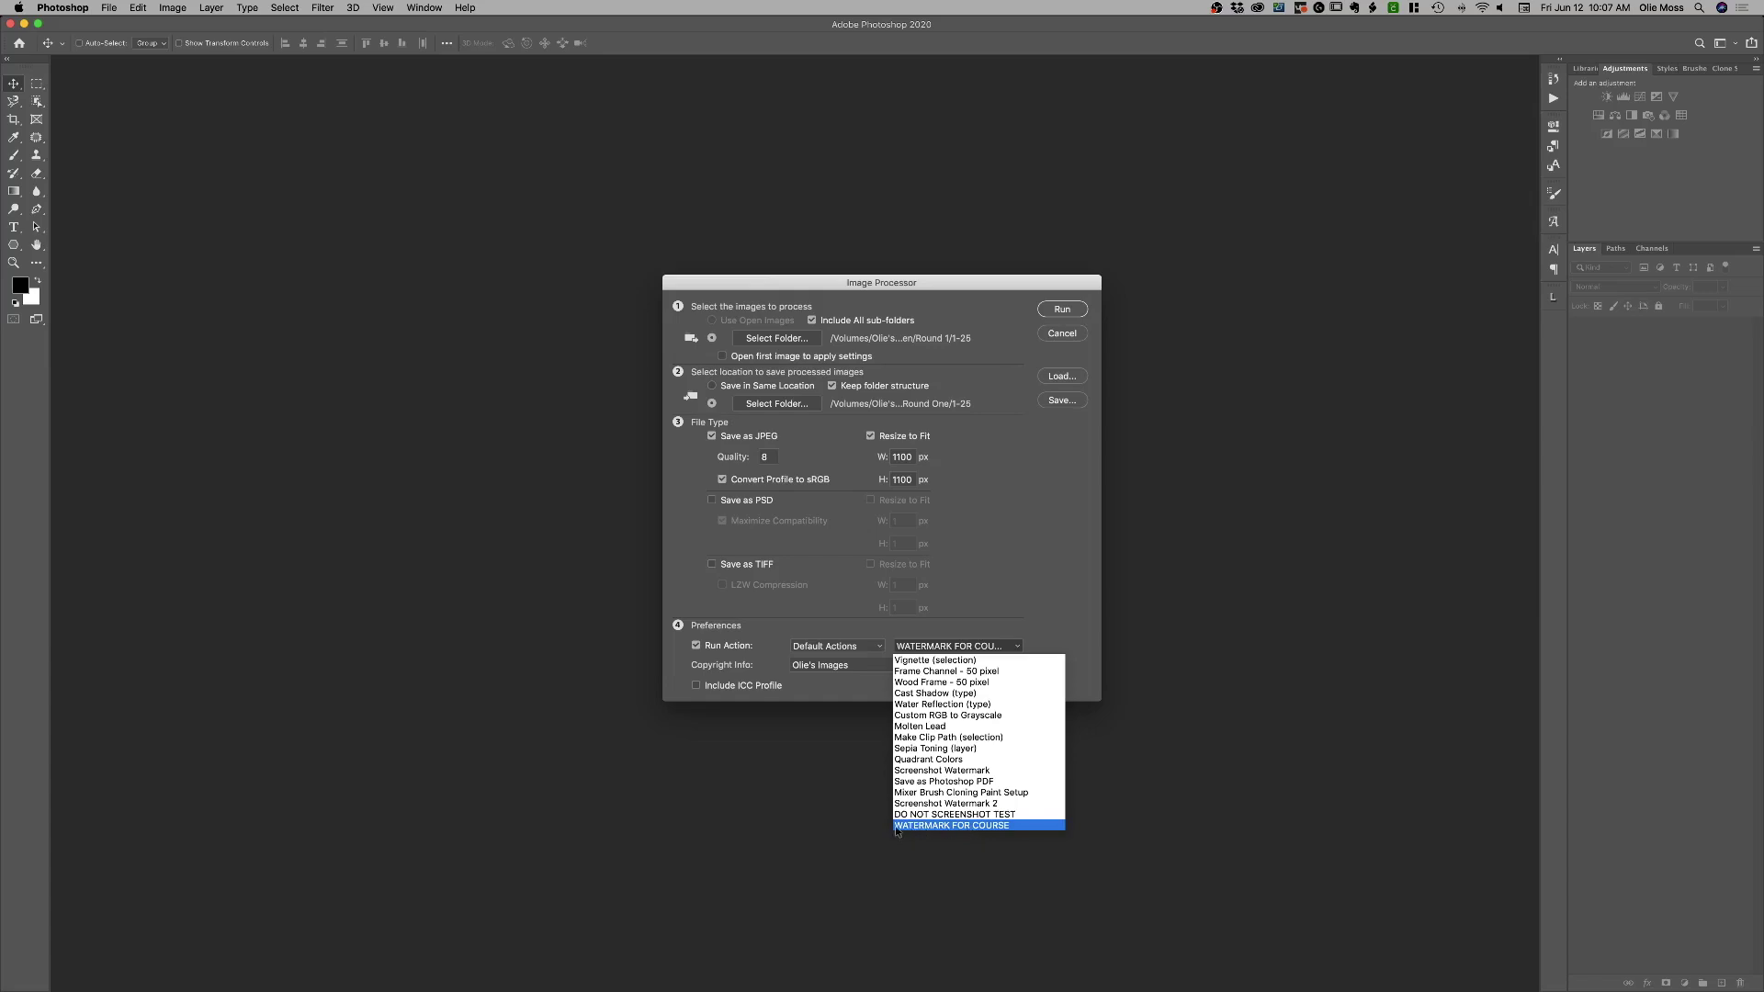
click(1001, 826)
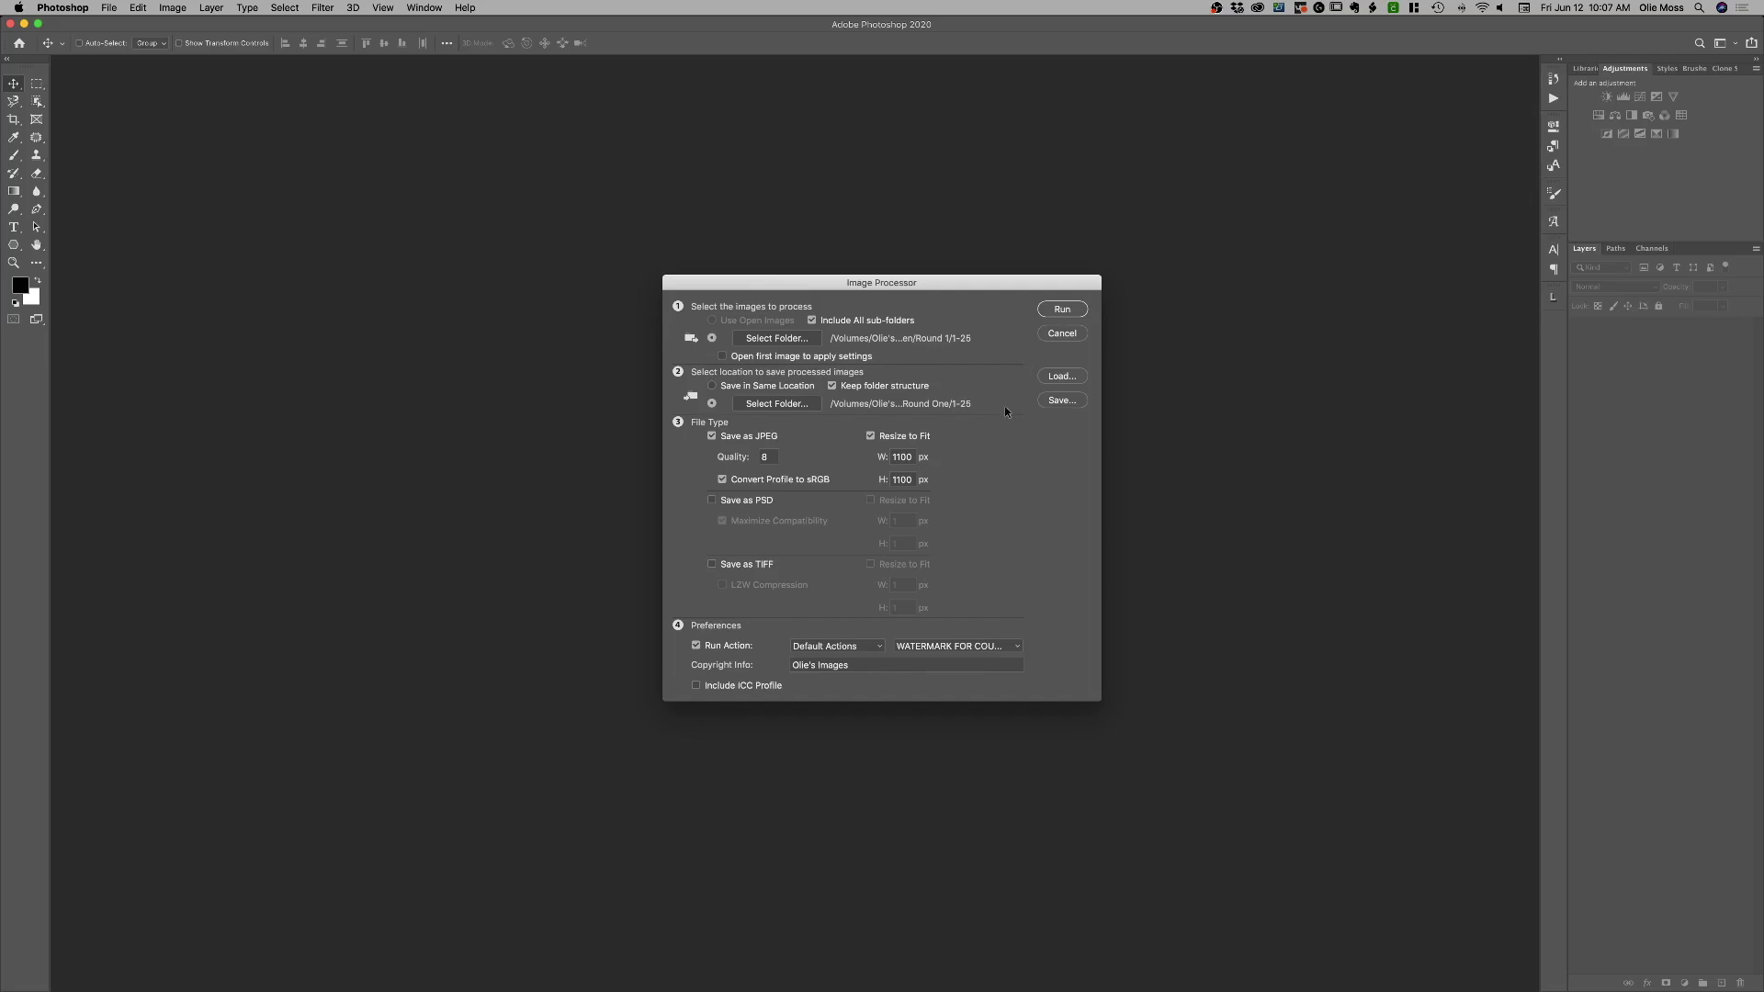
click(1055, 311)
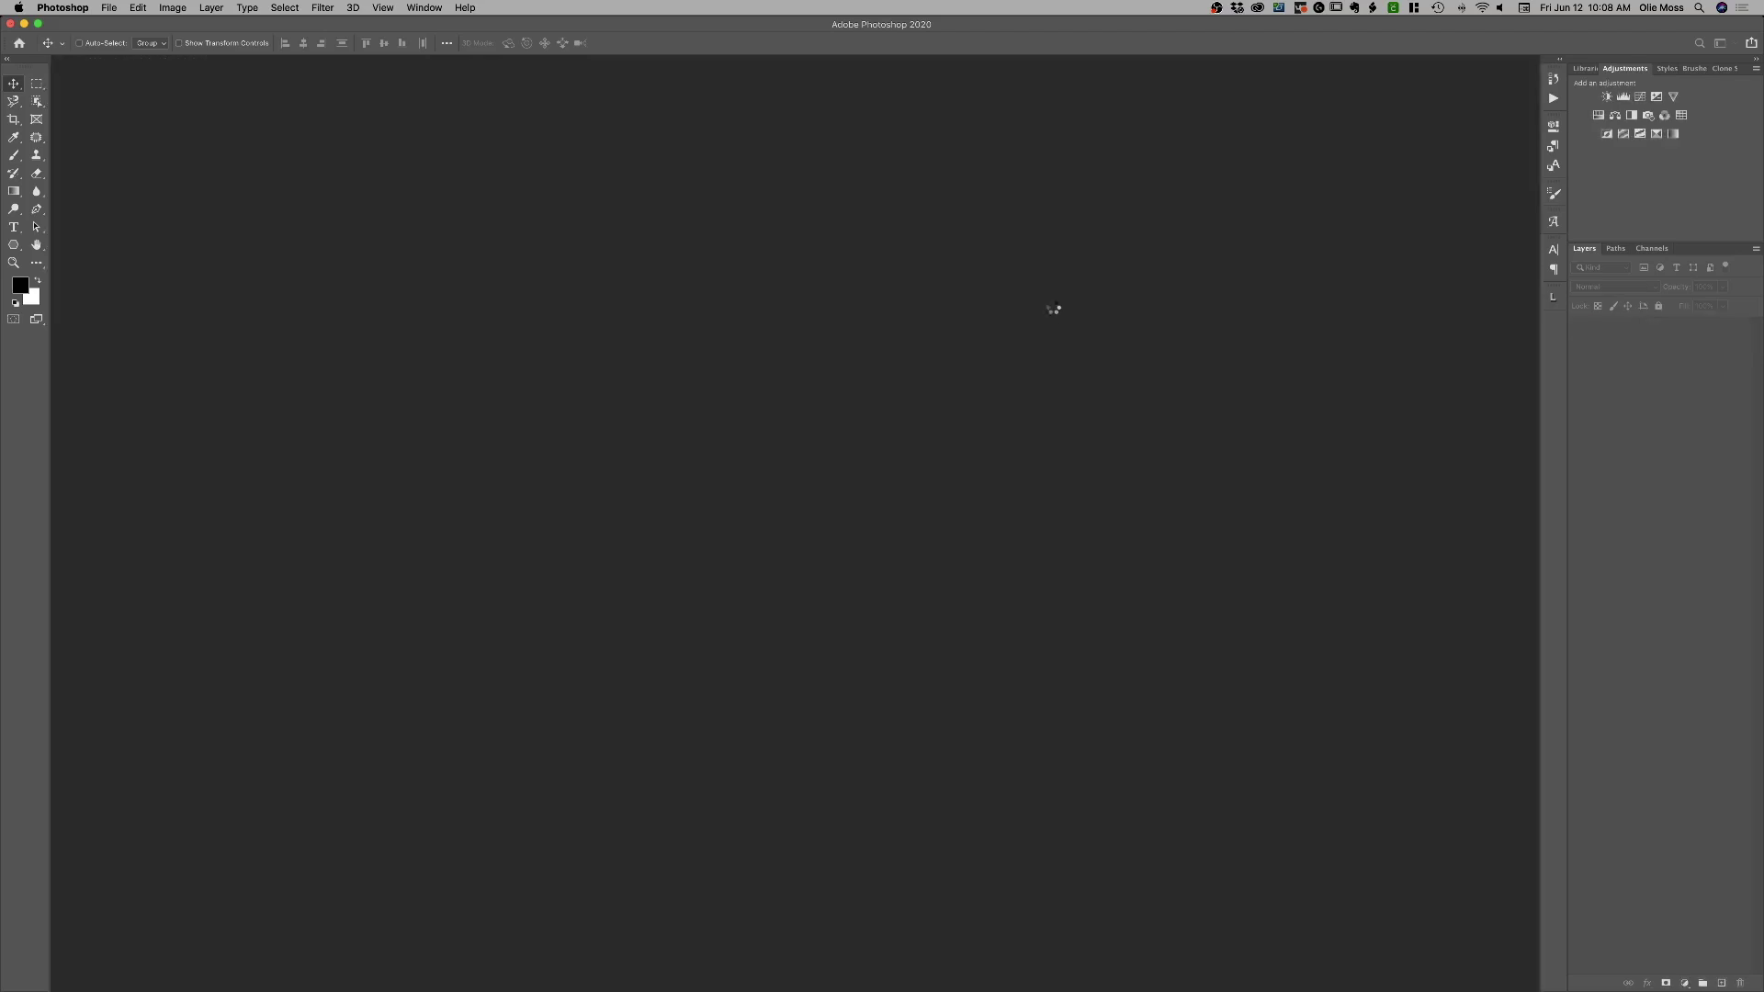
Switch to Finder and open the output folder SMALL PICS > PROCESSING COURSE > OPEN > Round One > 1-25.
key(super+h)
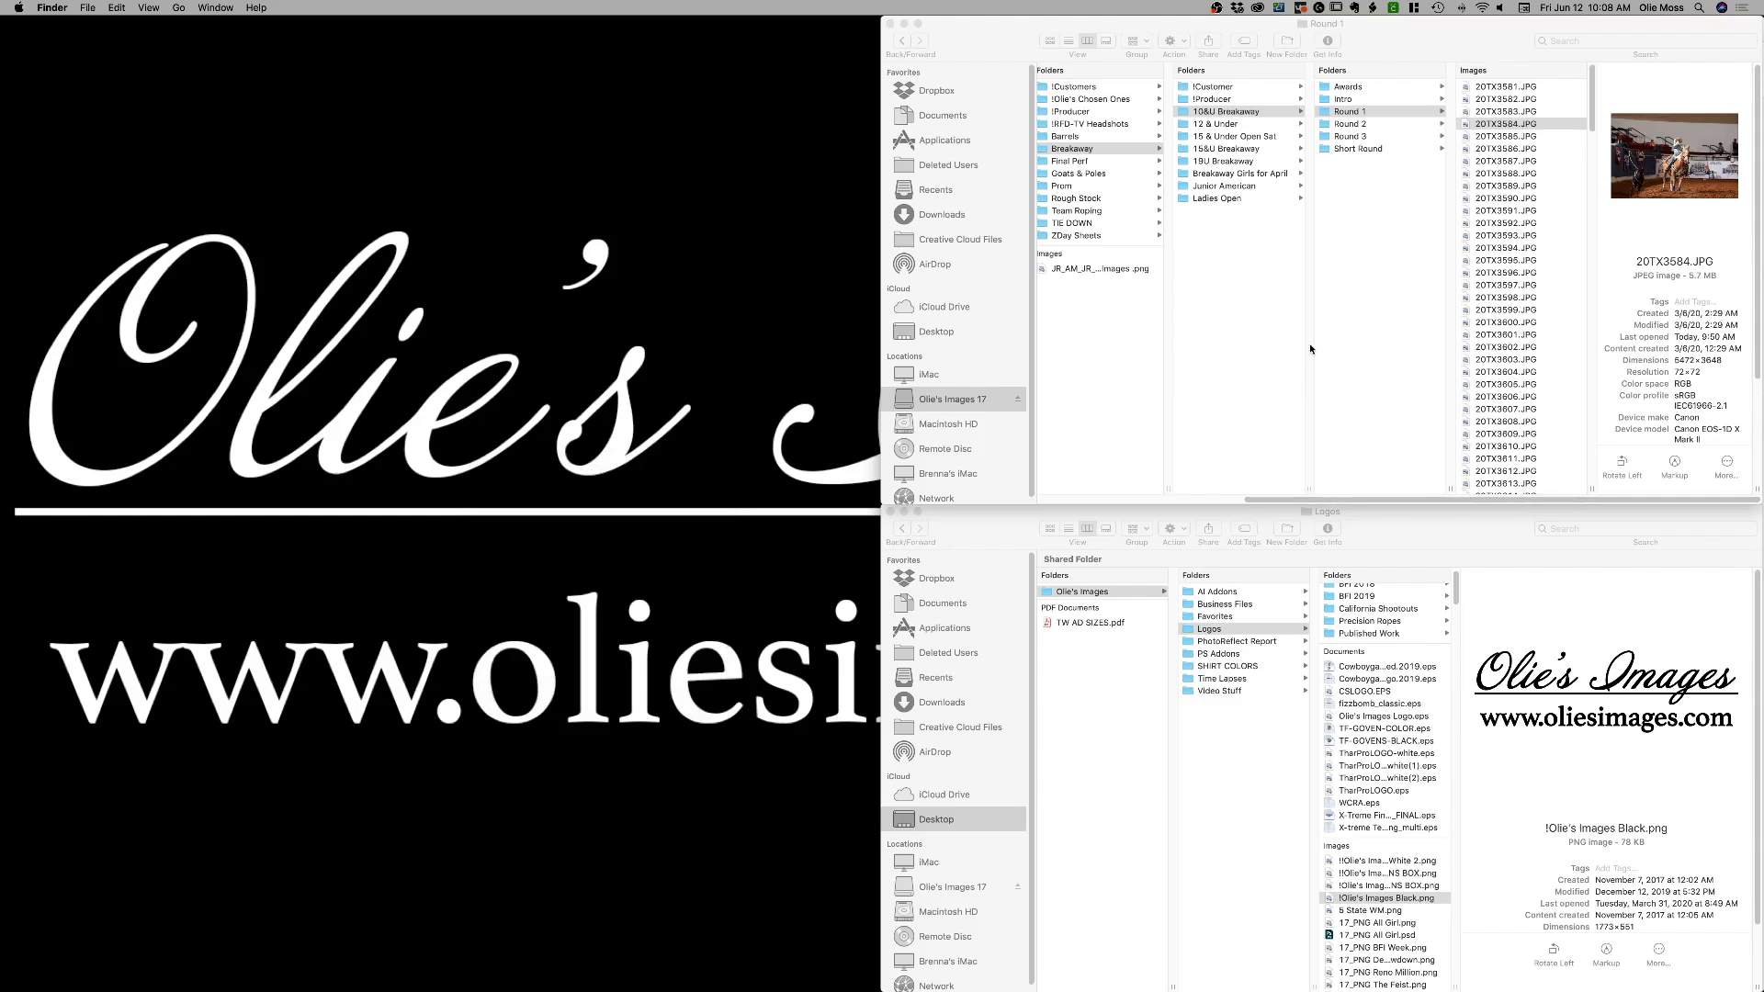
click(988, 404)
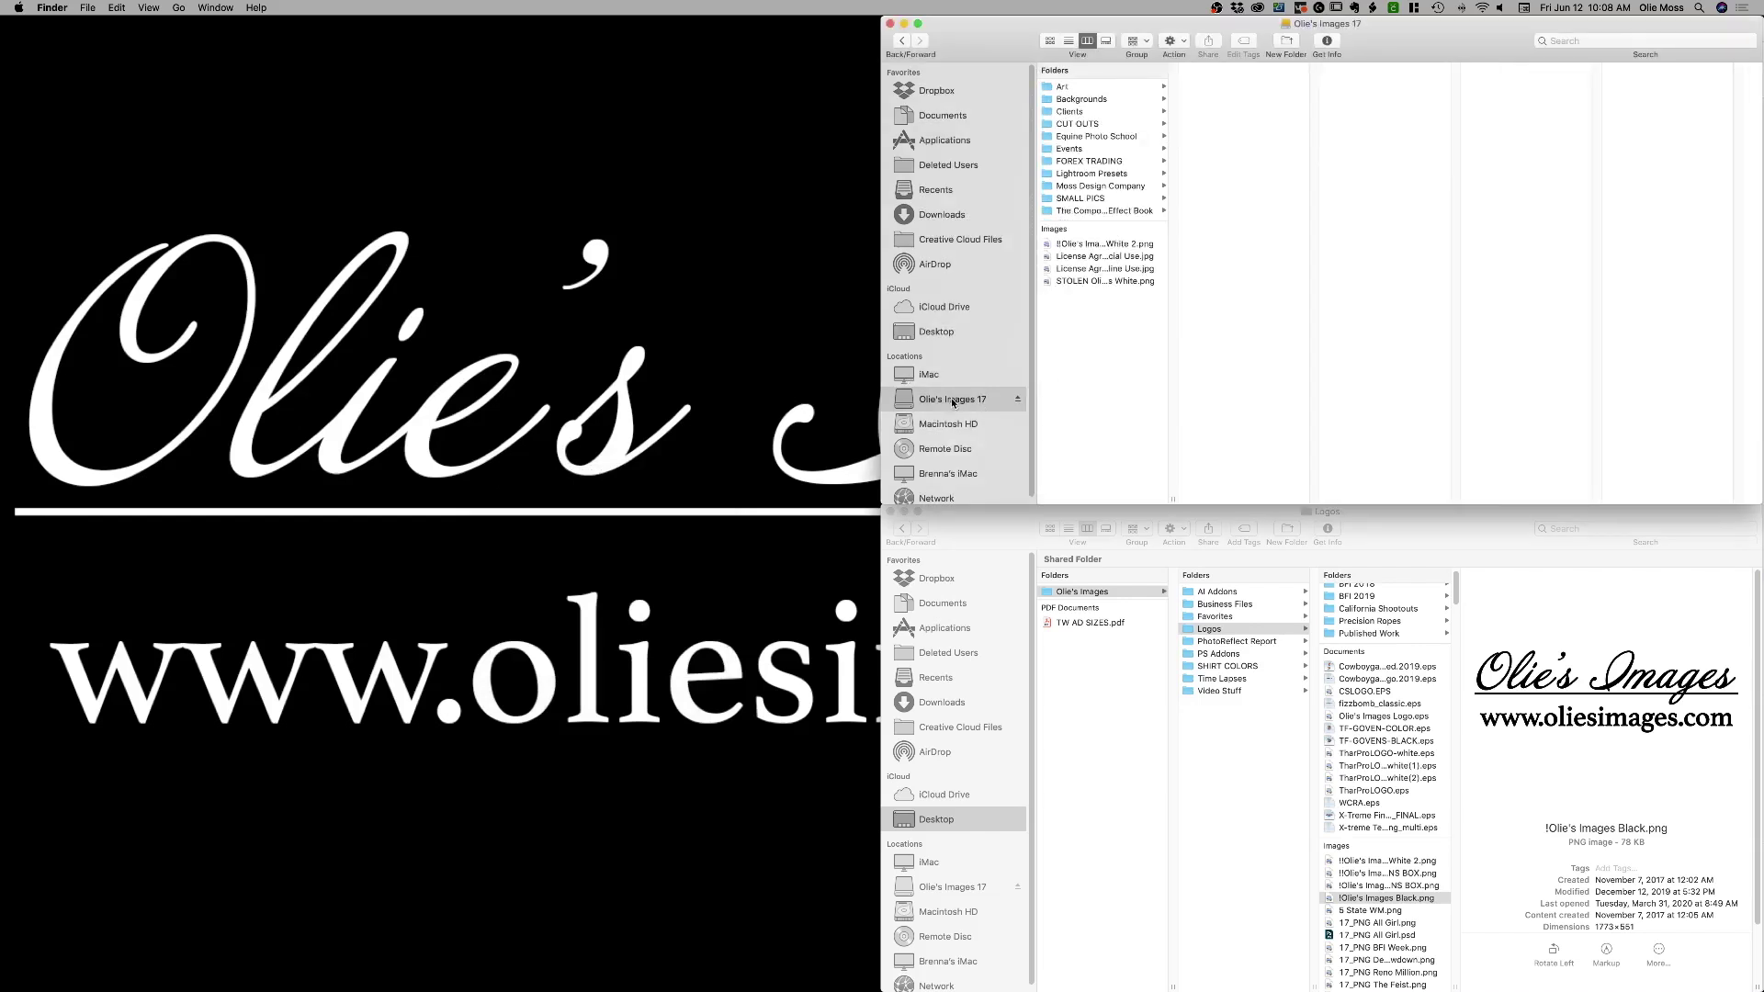
click(1090, 200)
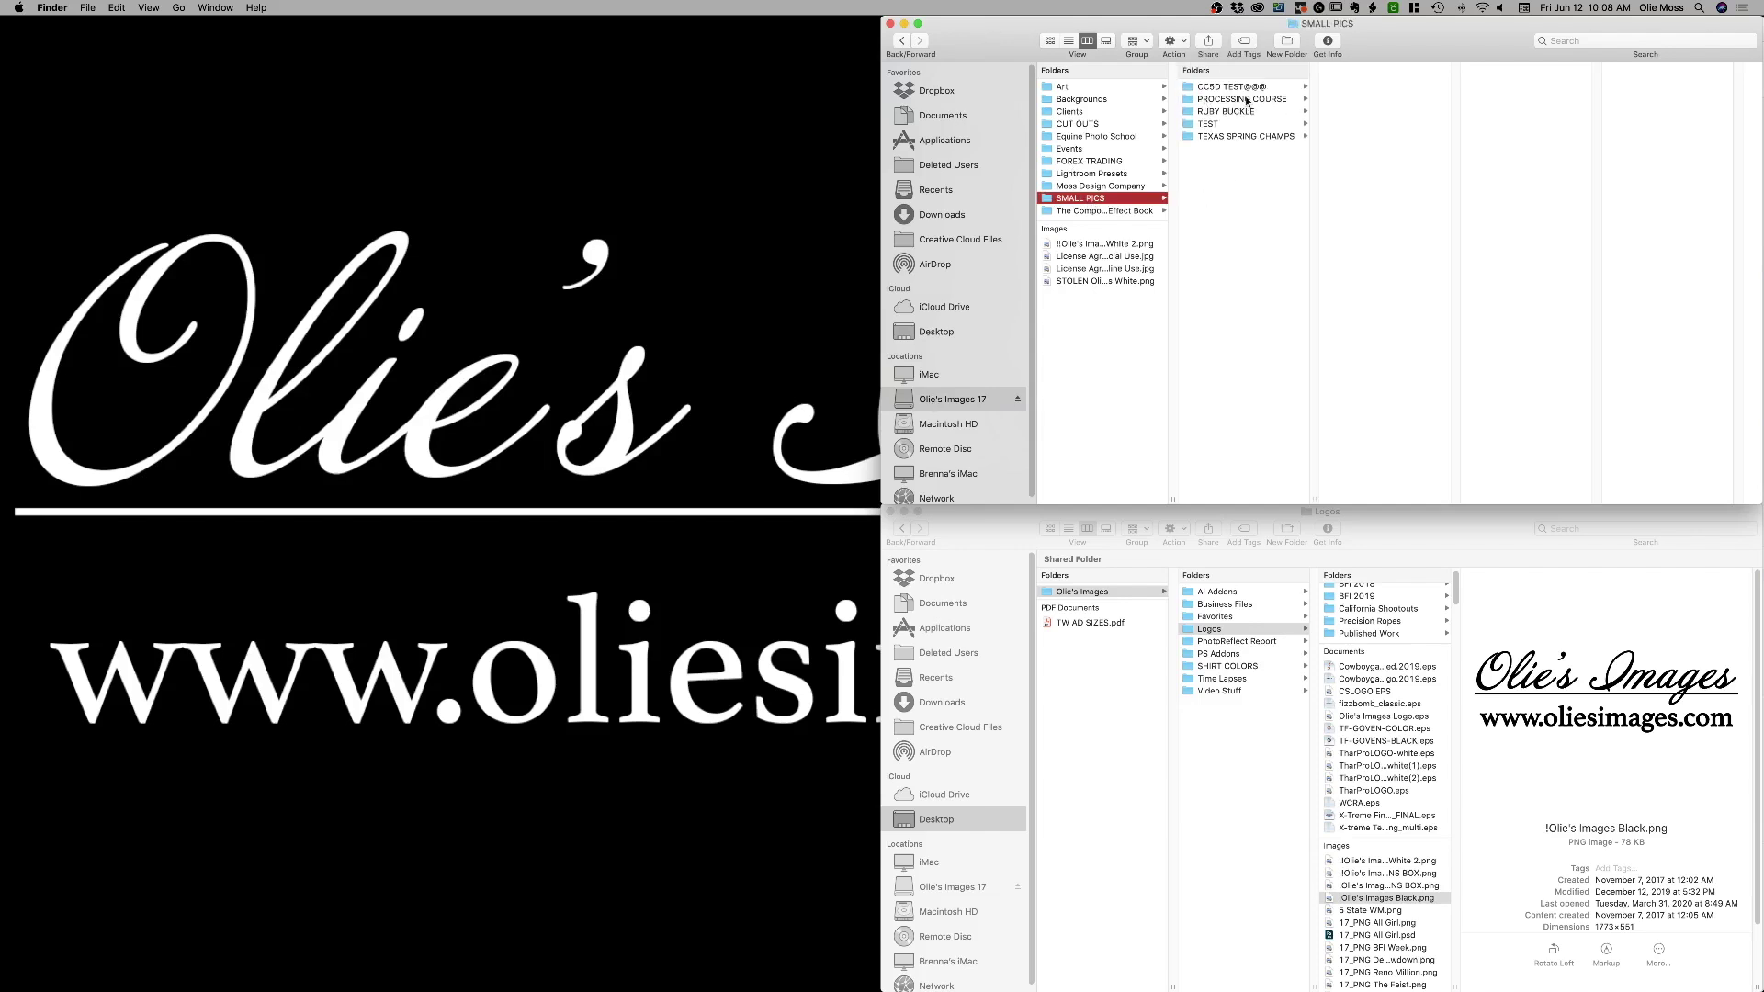
click(1248, 100)
click(1359, 90)
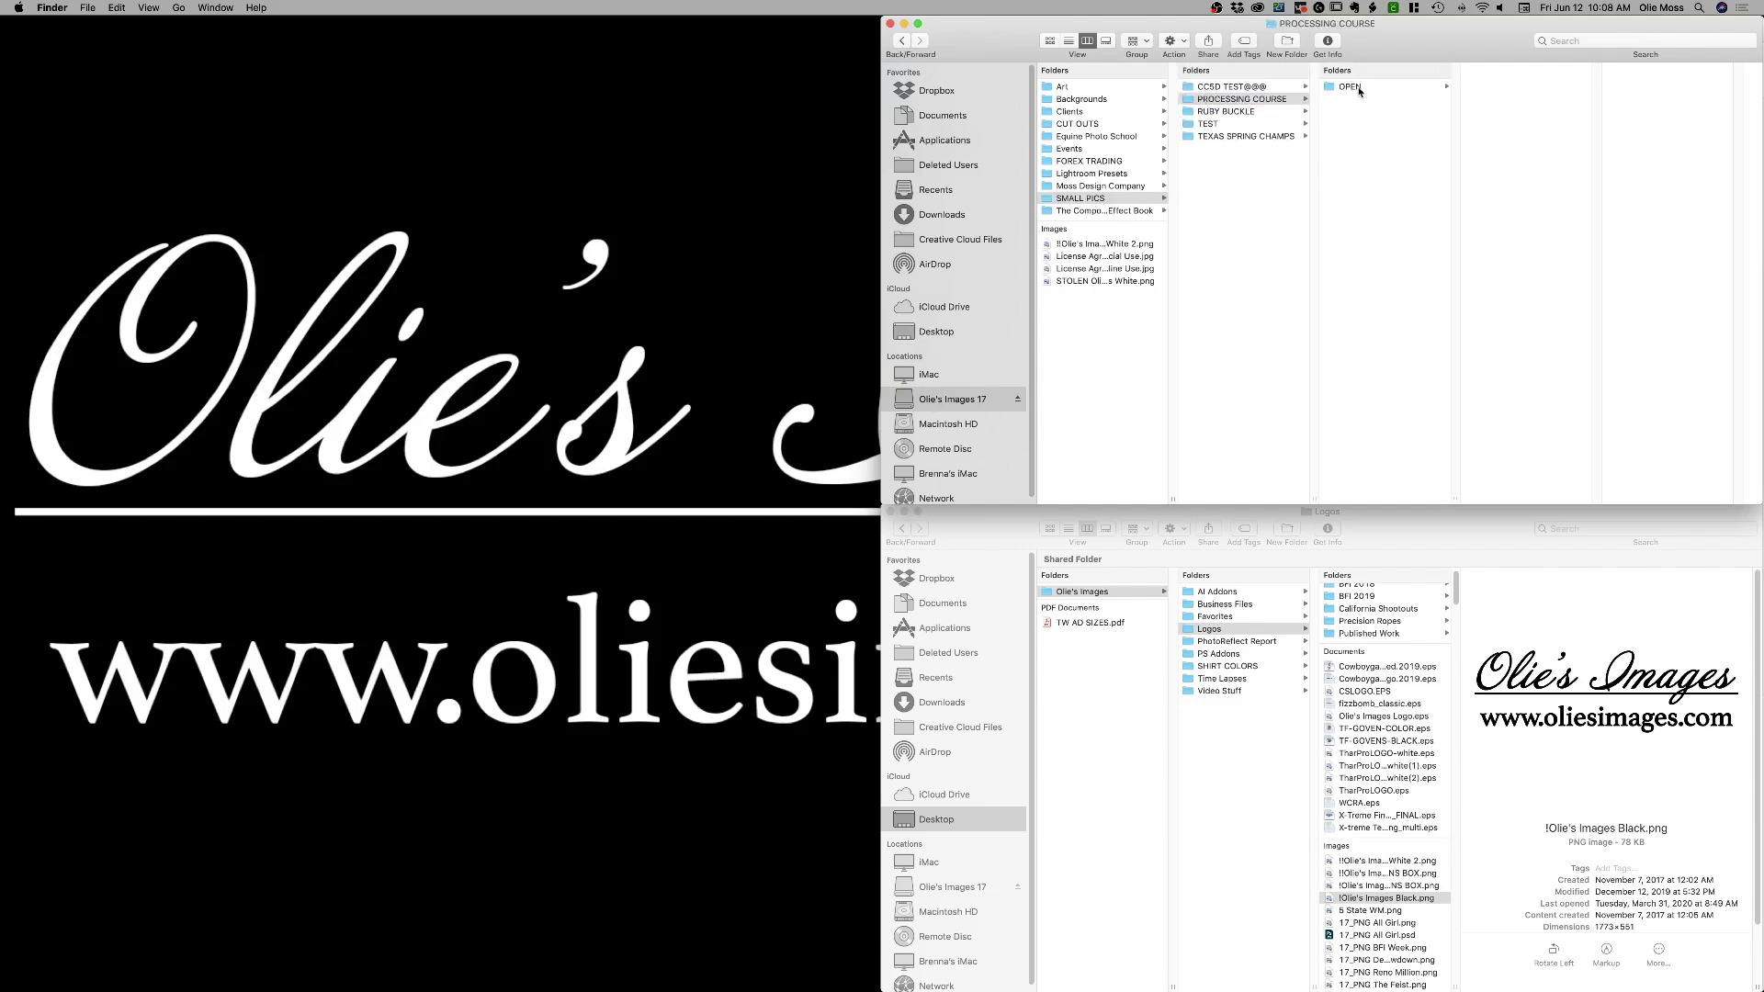
click(1500, 88)
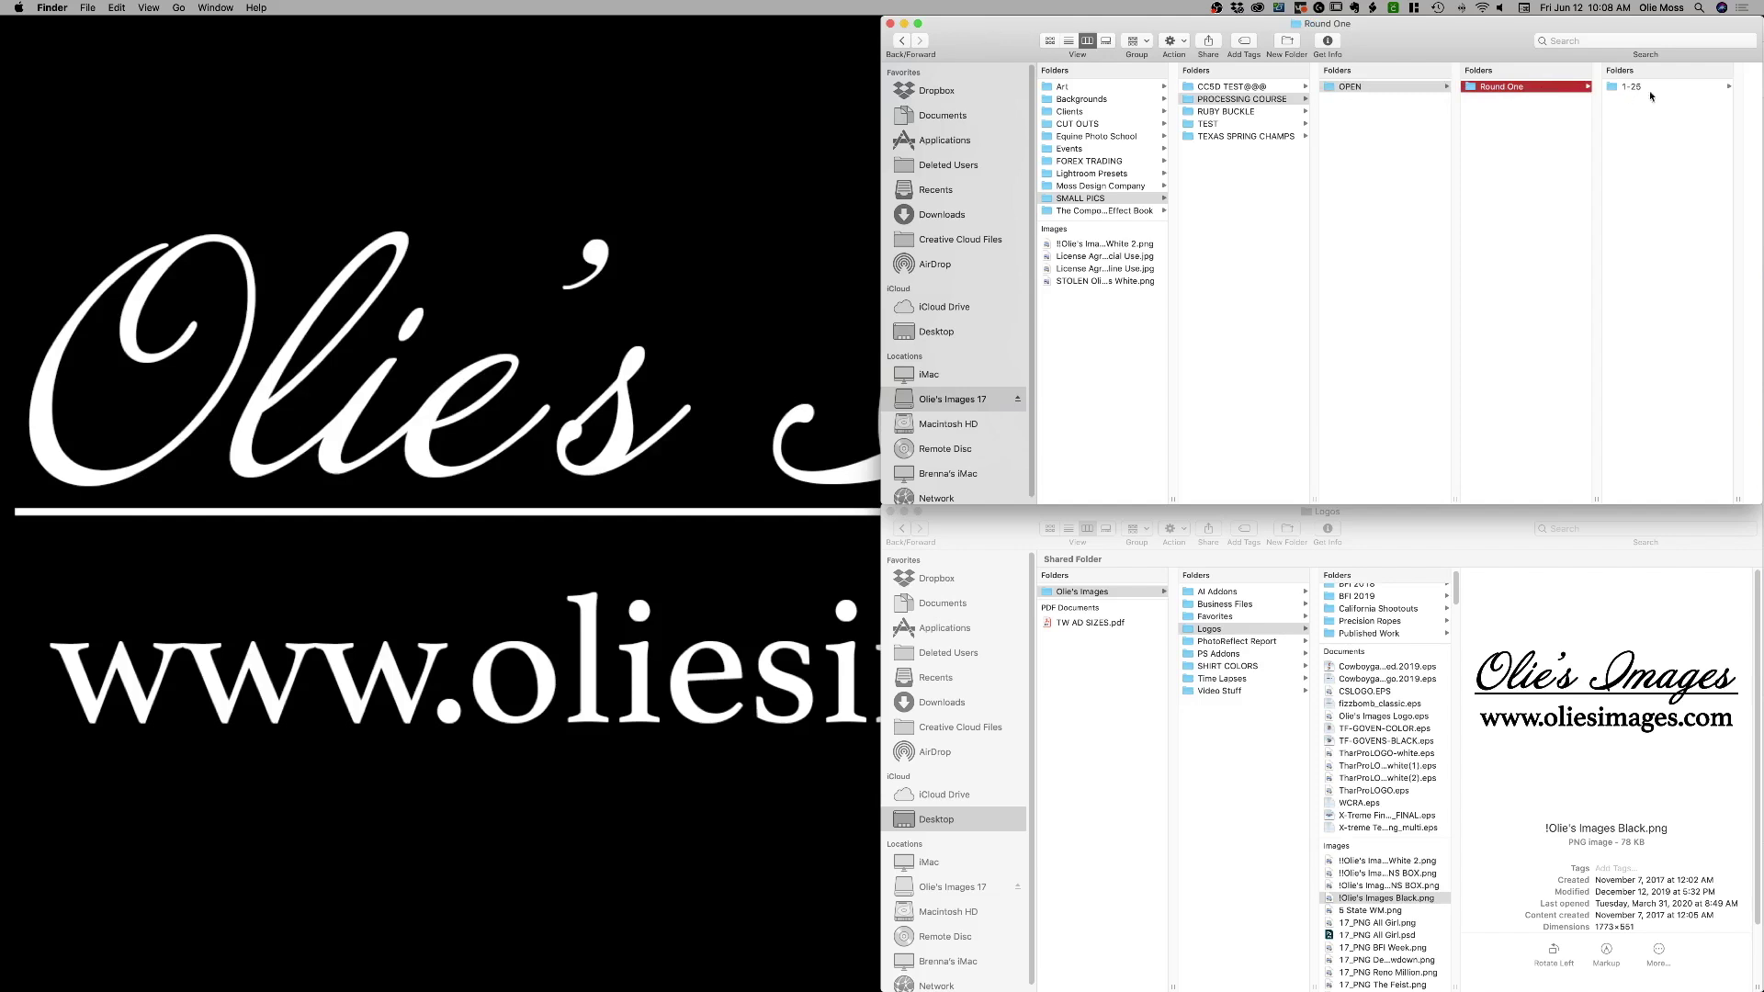
click(1626, 90)
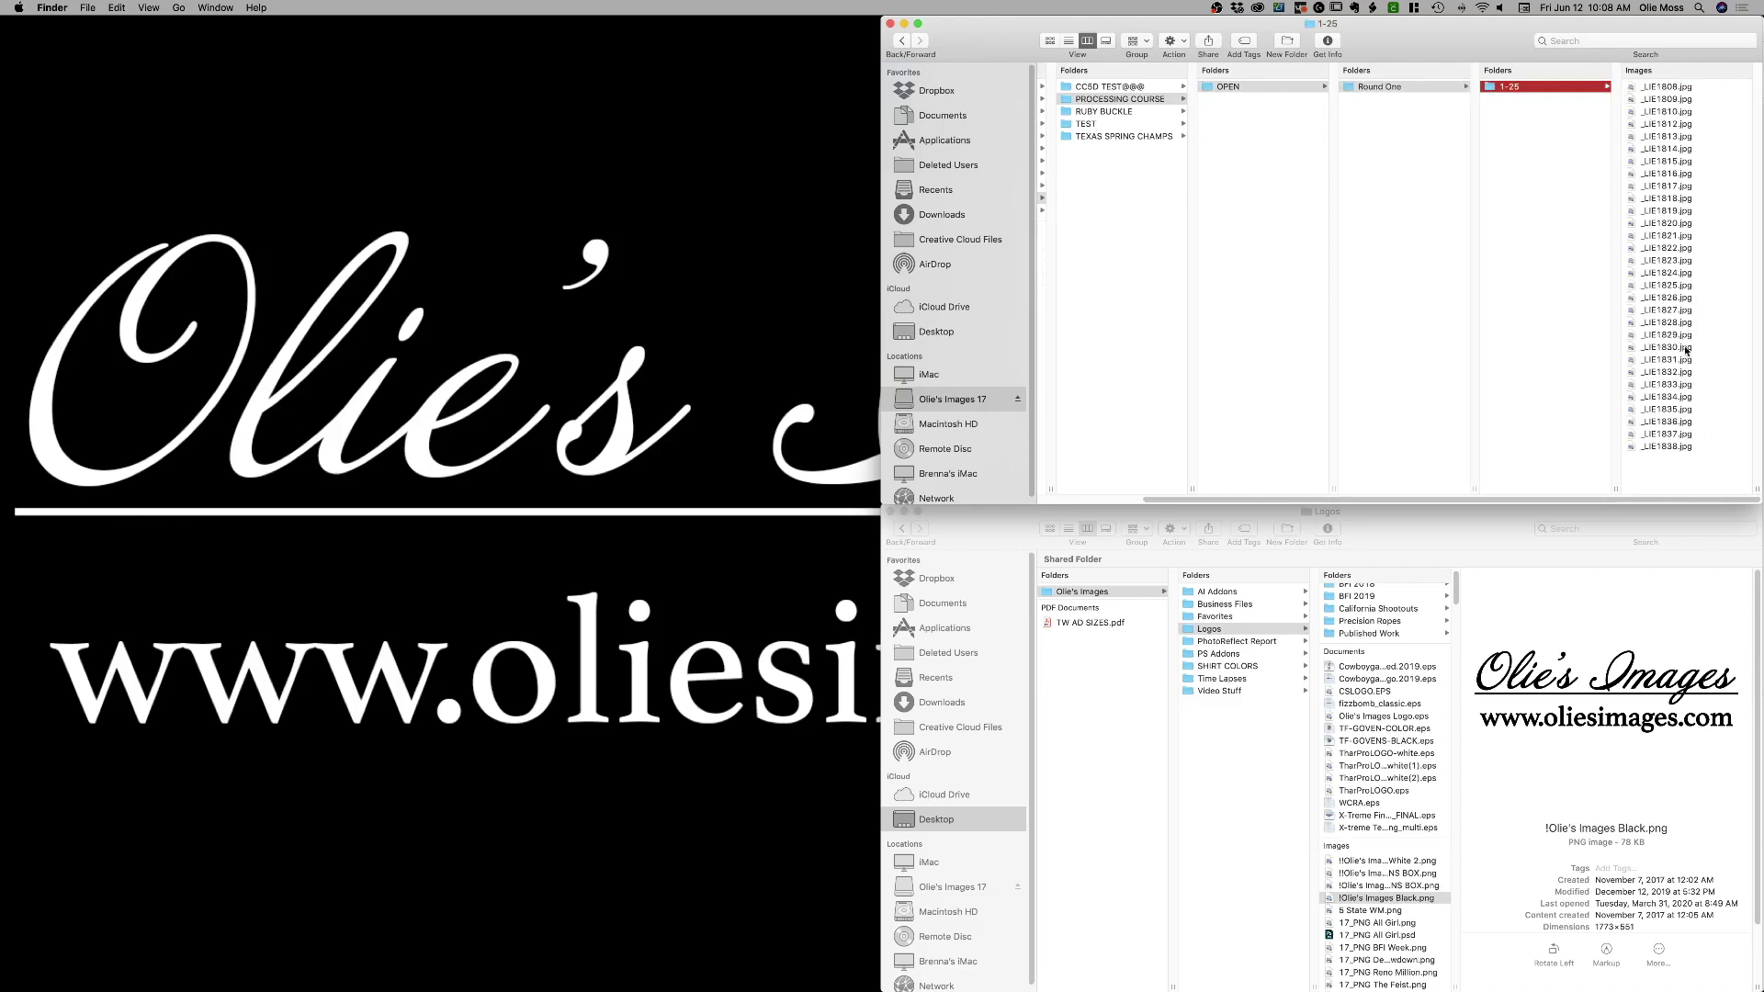
Look over the processed images in the 1-25 folder and preview _LIE1821.jpg at a larger size to check its watermark.
drag(1682, 470, 1676, 81)
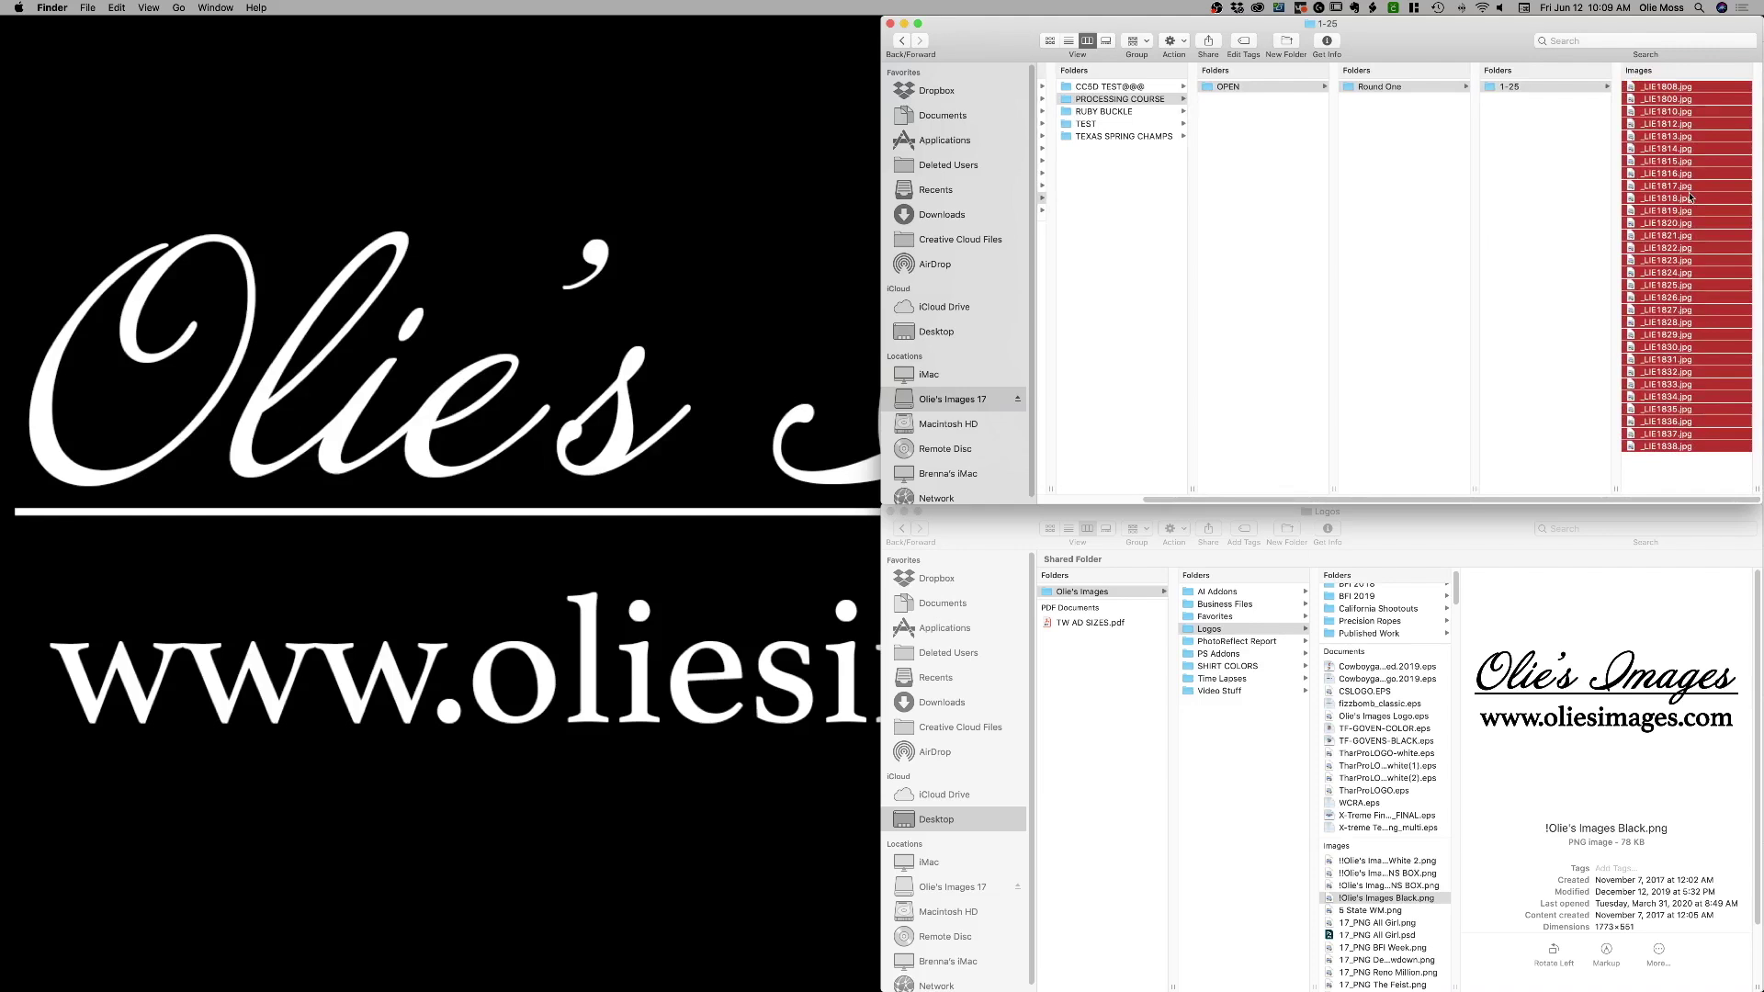
click(1672, 470)
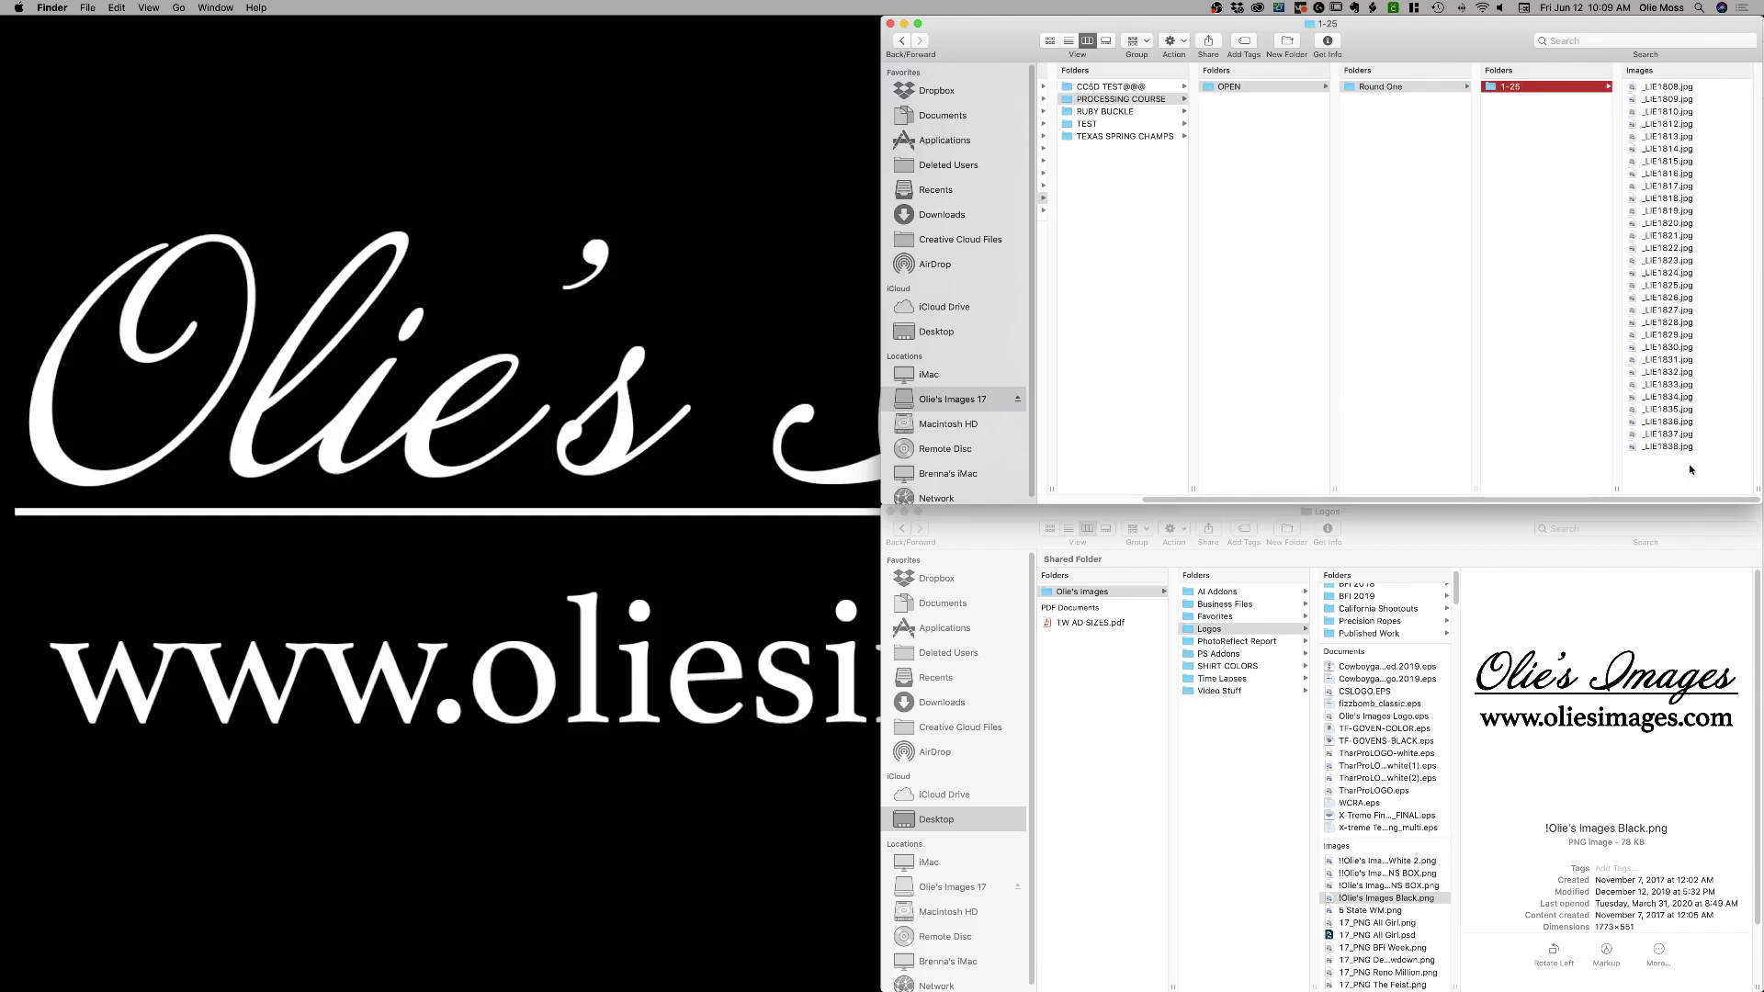
click(1677, 409)
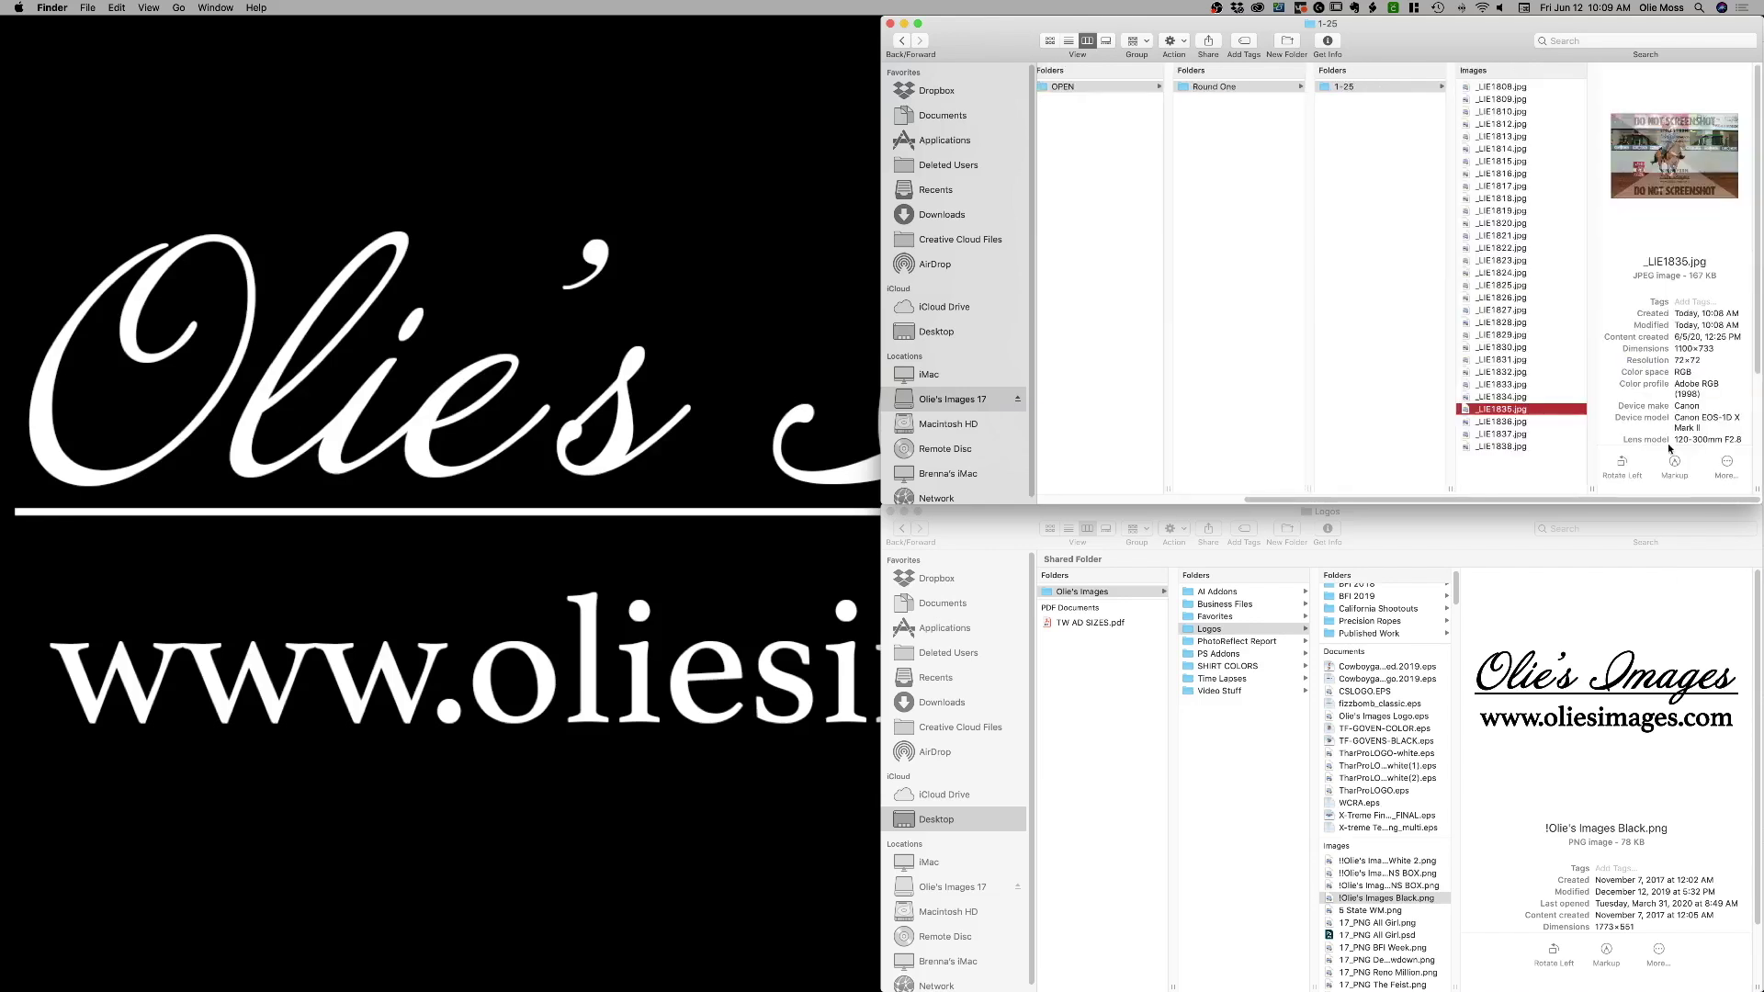
click(1542, 236)
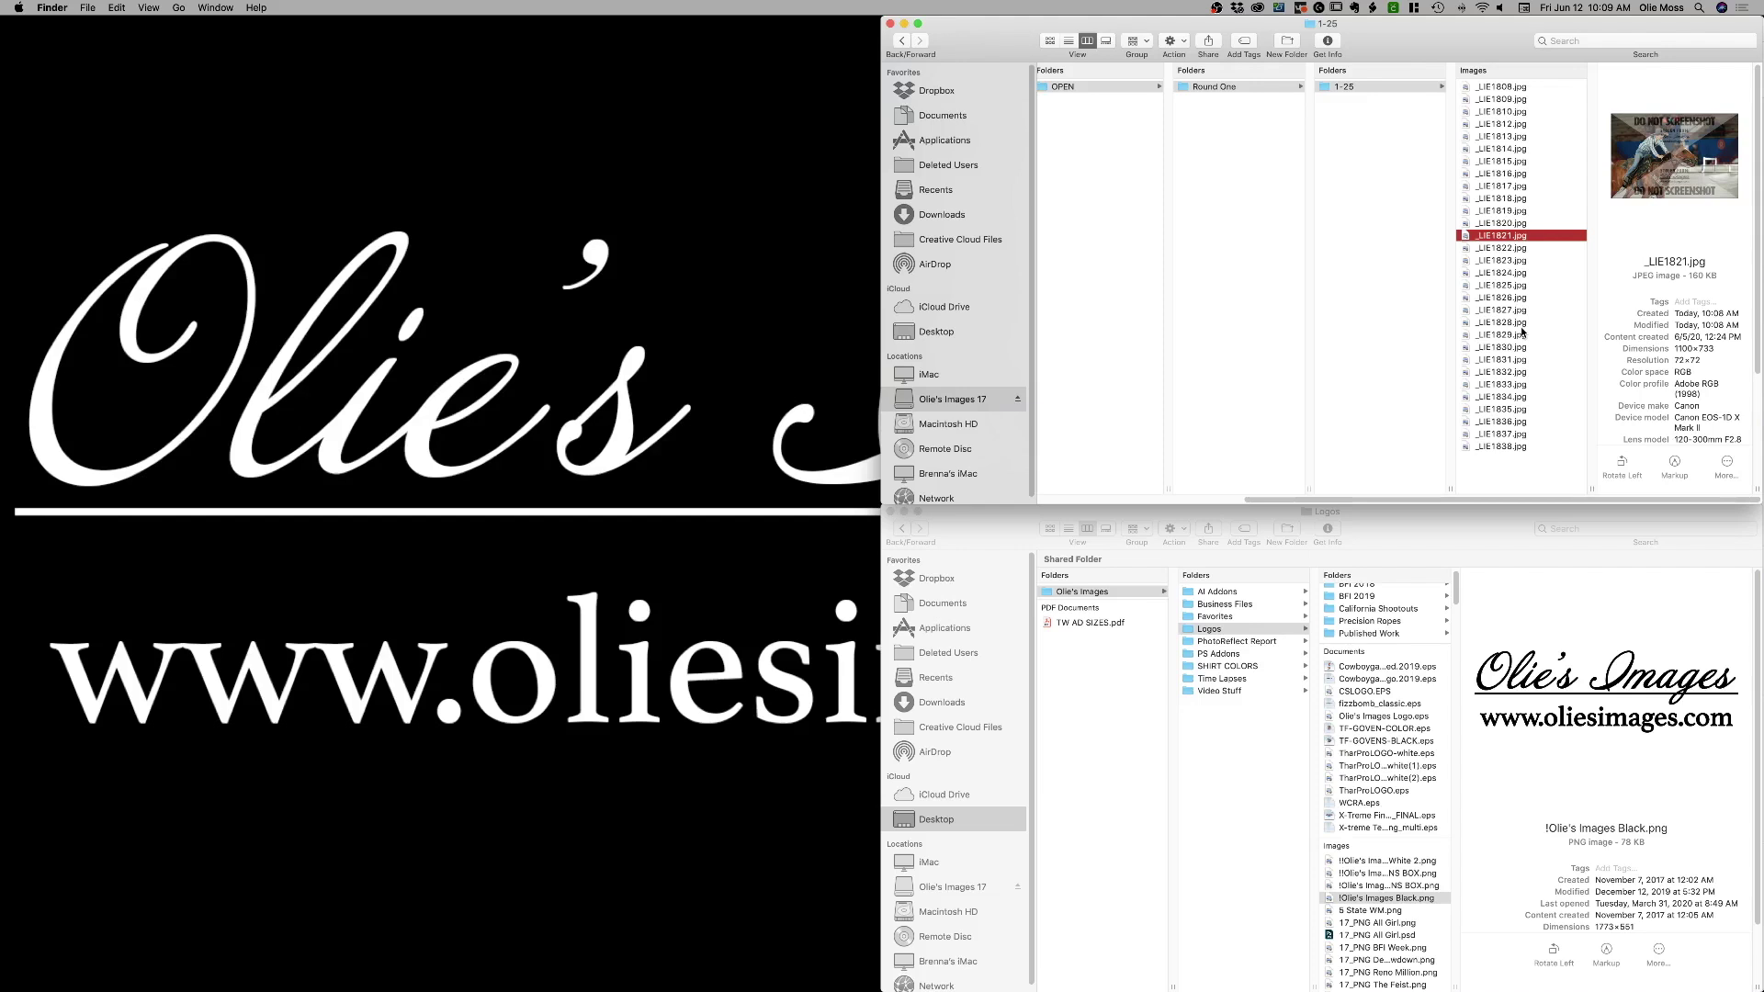
key(space)
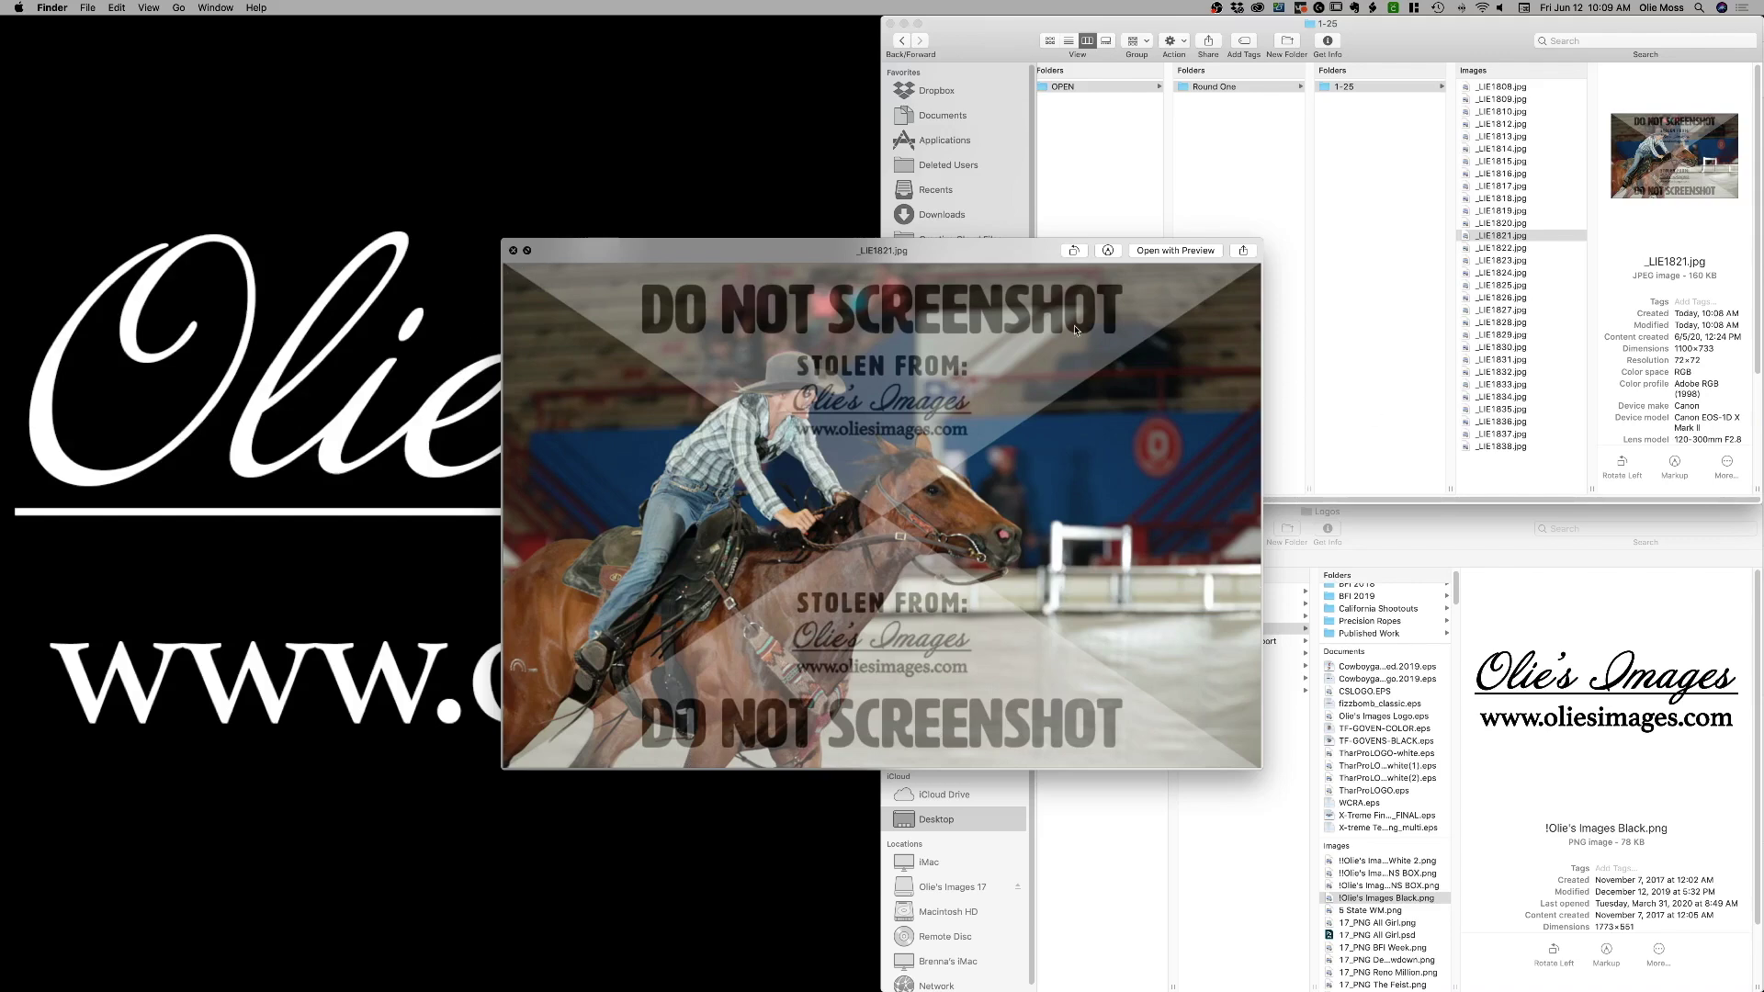
key(space)
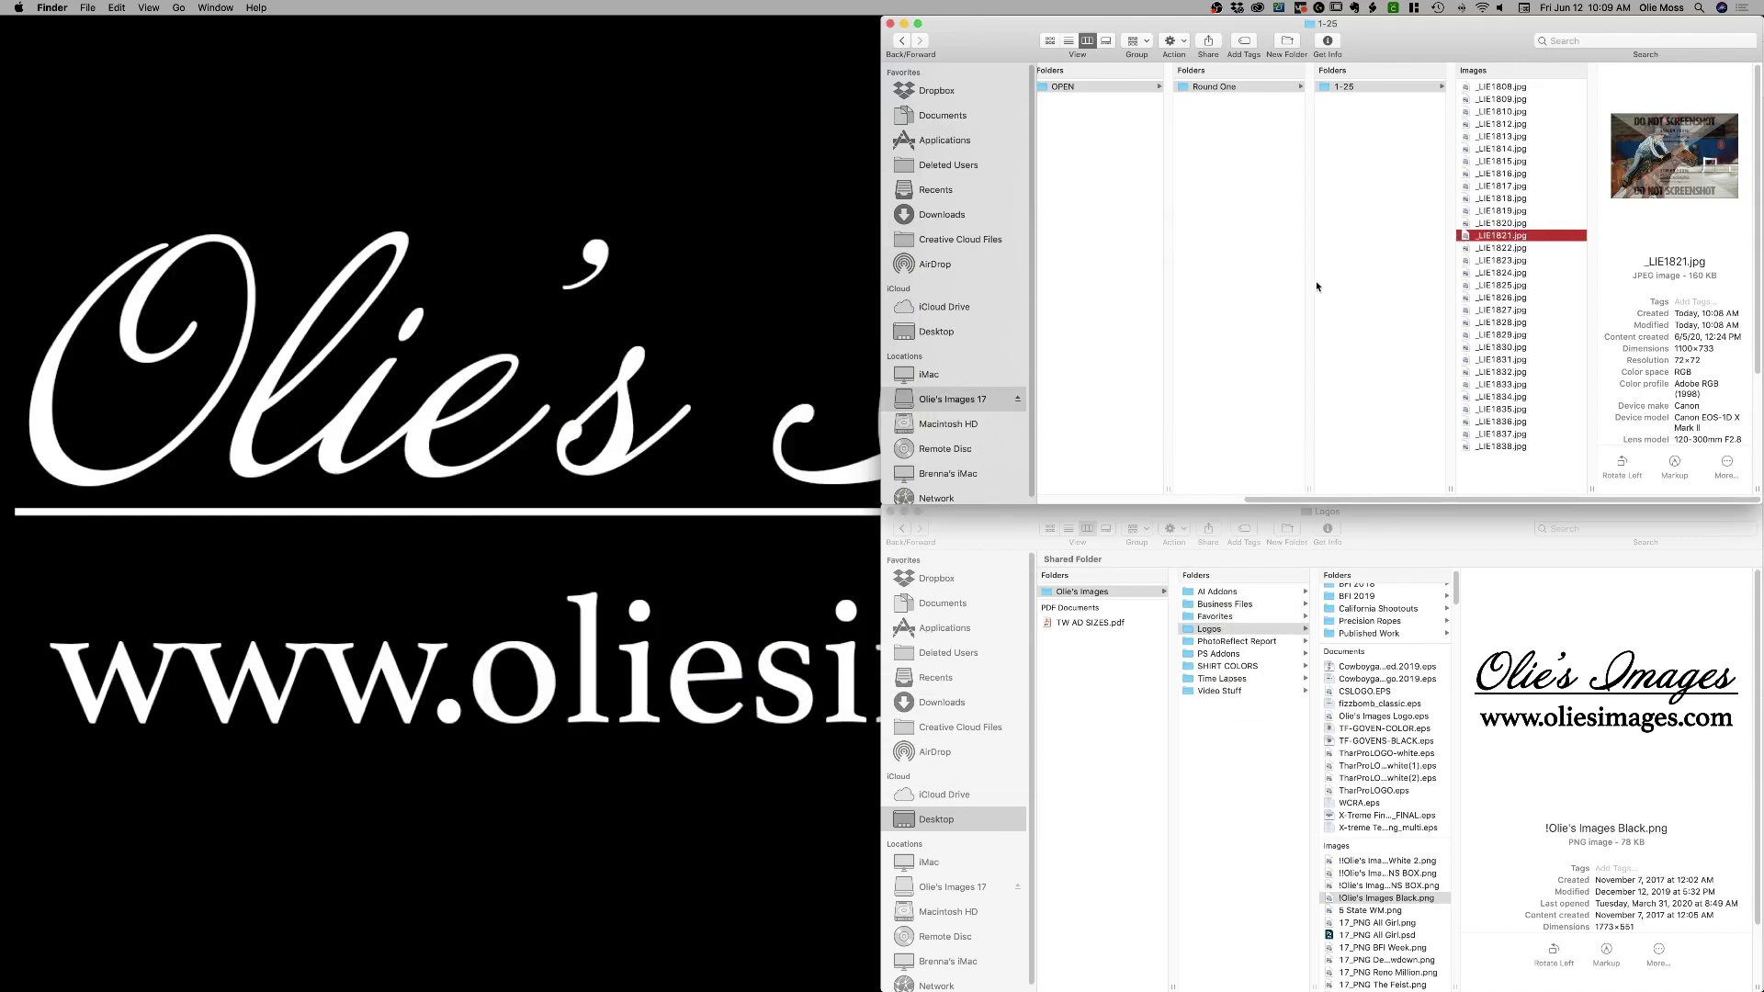